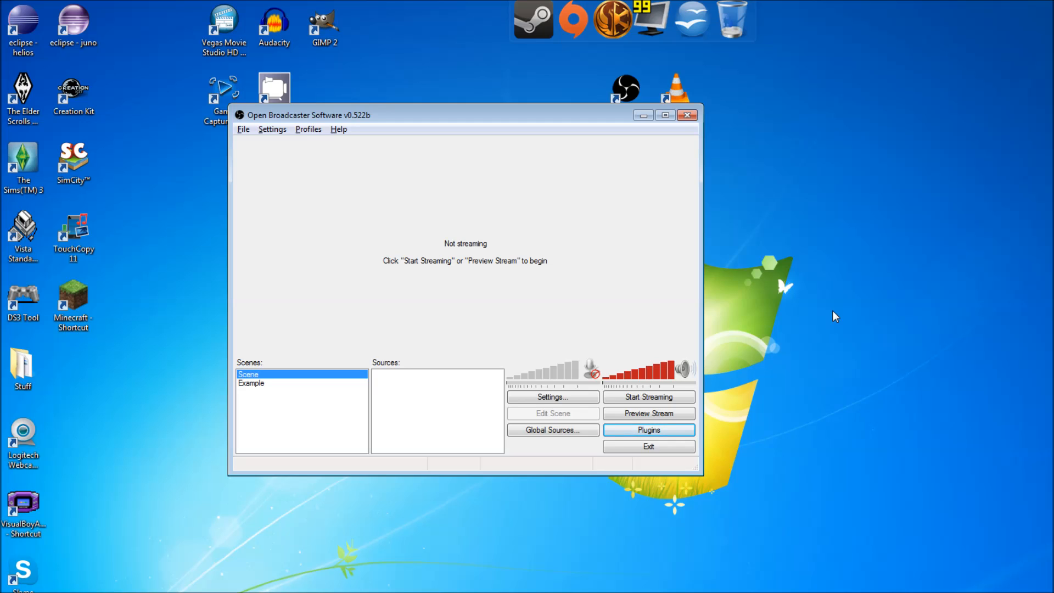
Open the video settings and review the base resolution, resolution downscale and FPS options.
{"action": "left_click", "coordinate": [540, 395]}
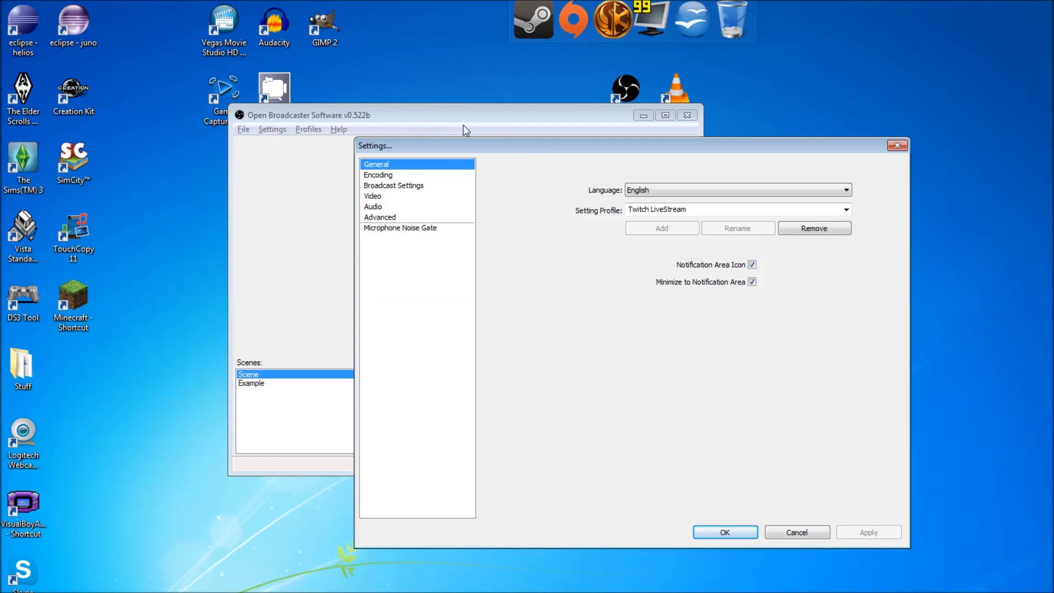
{"action": "left_click_drag", "start_coordinate": [558, 149], "coordinate": [421, 103]}
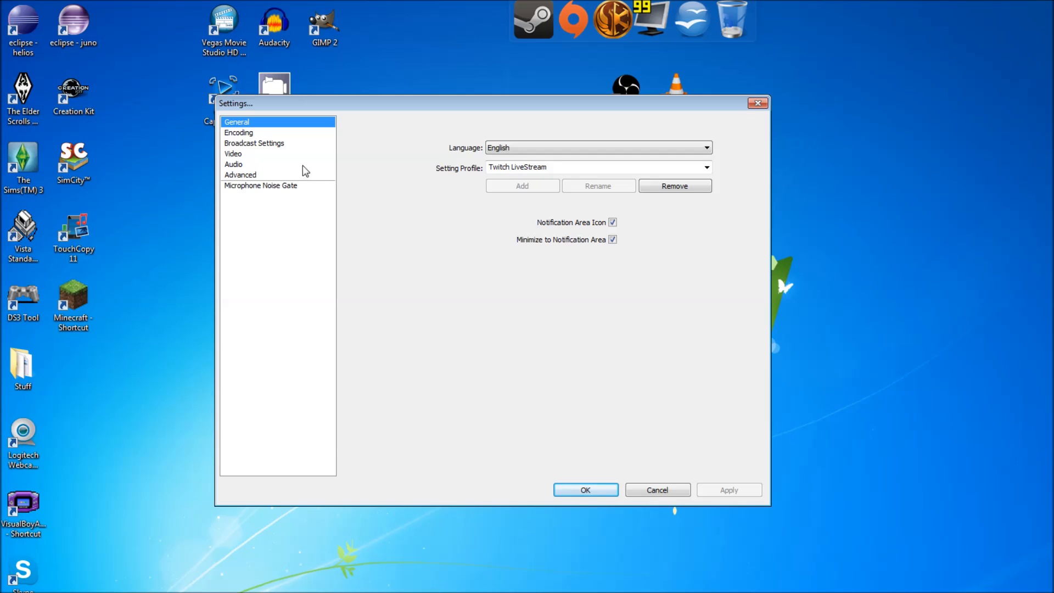
{"action": "left_click", "coordinate": [236, 155]}
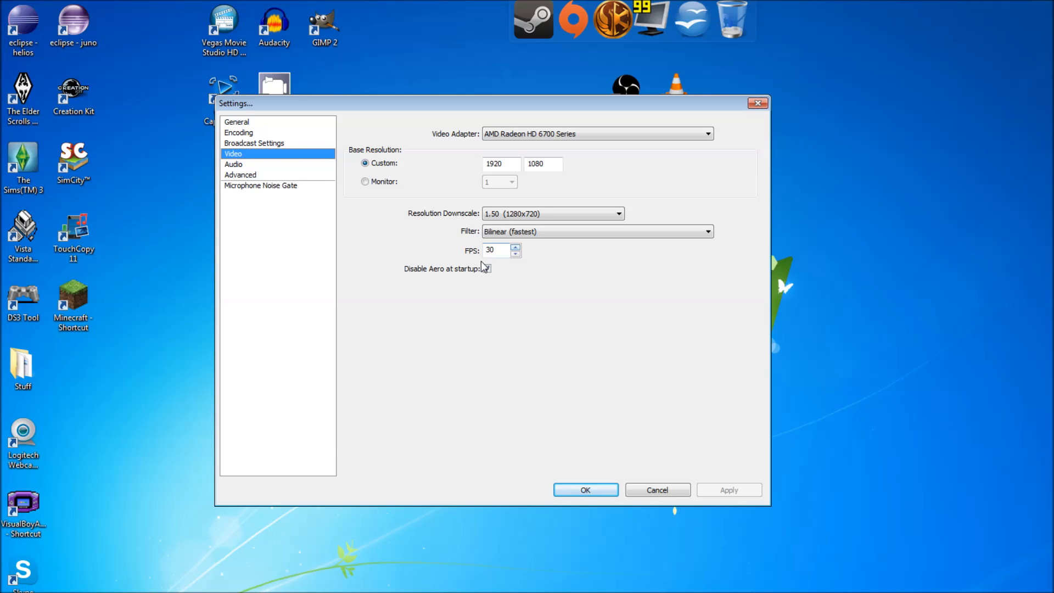
{"action": "left_click", "coordinate": [503, 254]}
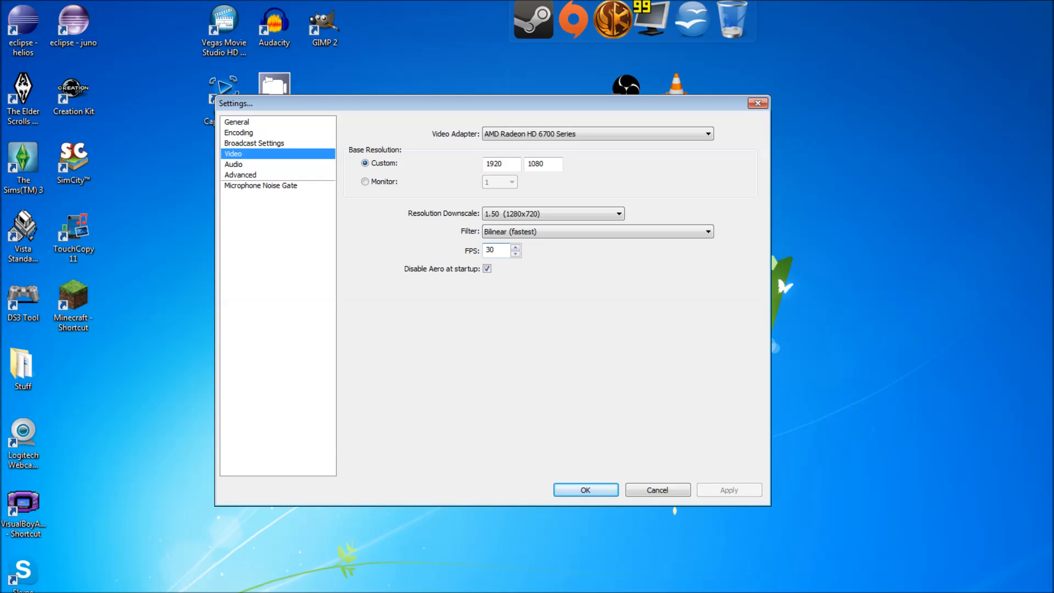
Review the CPU advice on FPS in the browser's Stream Settings Estimator, and close the settings without saving.
{"action": "key", "text": "alt+Tab"}
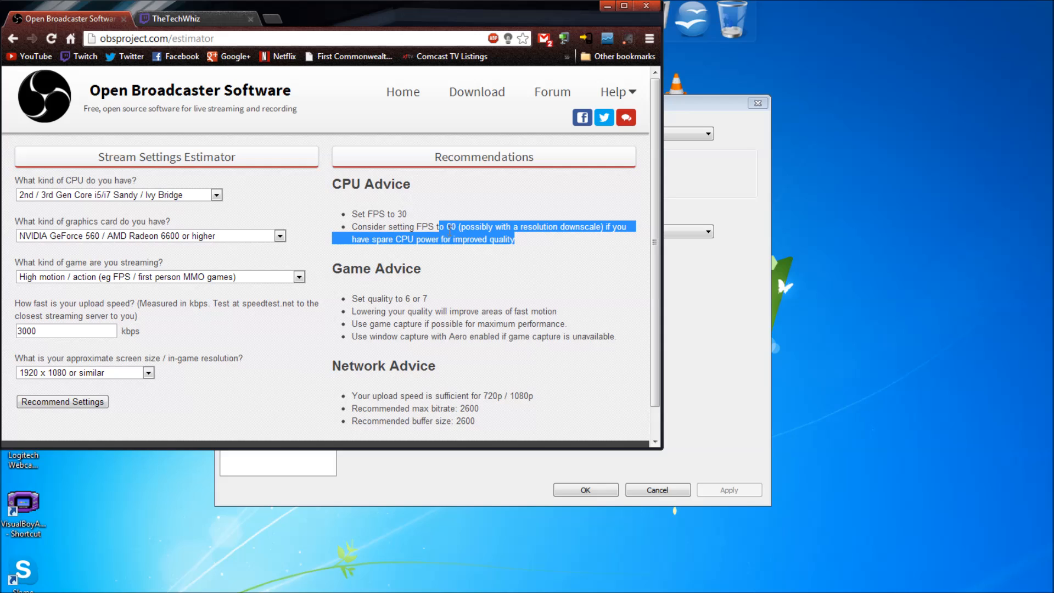
{"action": "left_click", "coordinate": [479, 244]}
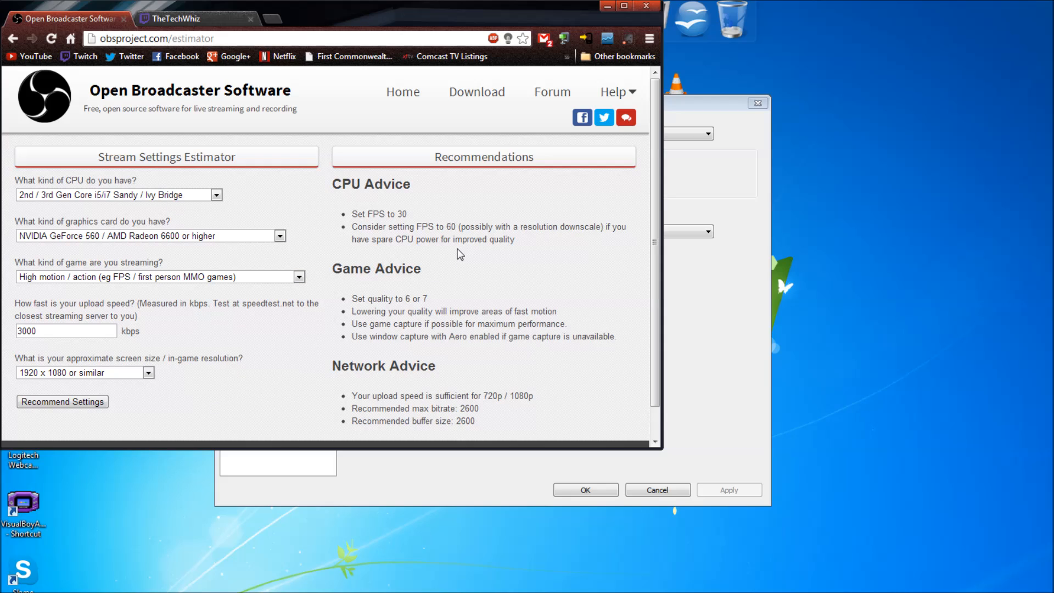
{"action": "left_click_drag", "start_coordinate": [365, 214], "coordinate": [460, 228]}
{"action": "left_click", "coordinate": [426, 219]}
{"action": "left_click", "coordinate": [542, 227]}
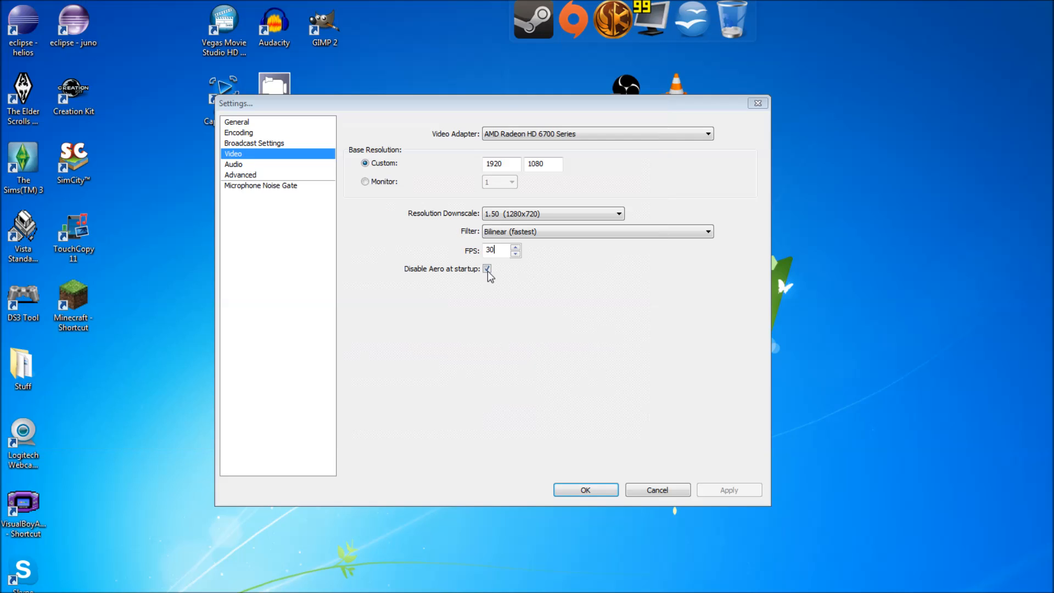
{"action": "left_click", "coordinate": [608, 6]}
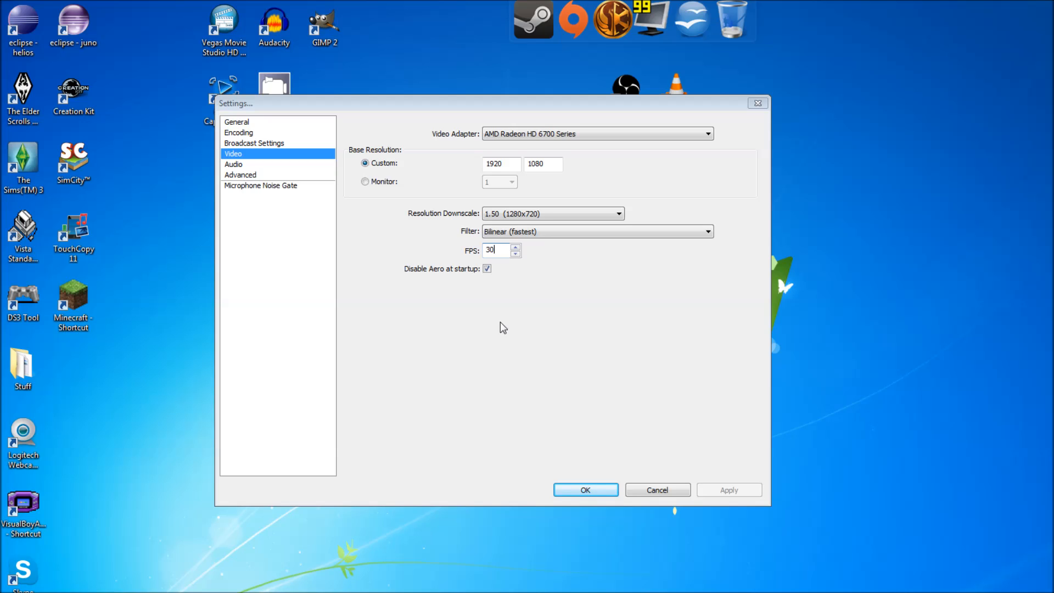
{"action": "left_click", "coordinate": [657, 488]}
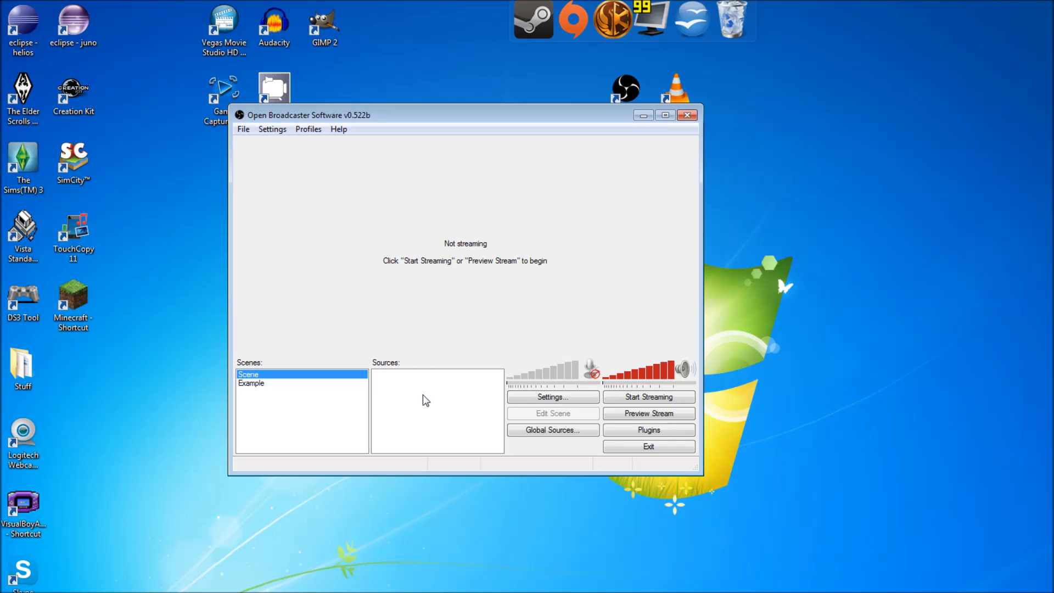
Compare the source lists of the Scene and Example scenes and look at the options available for Example.
{"action": "left_click", "coordinate": [254, 384]}
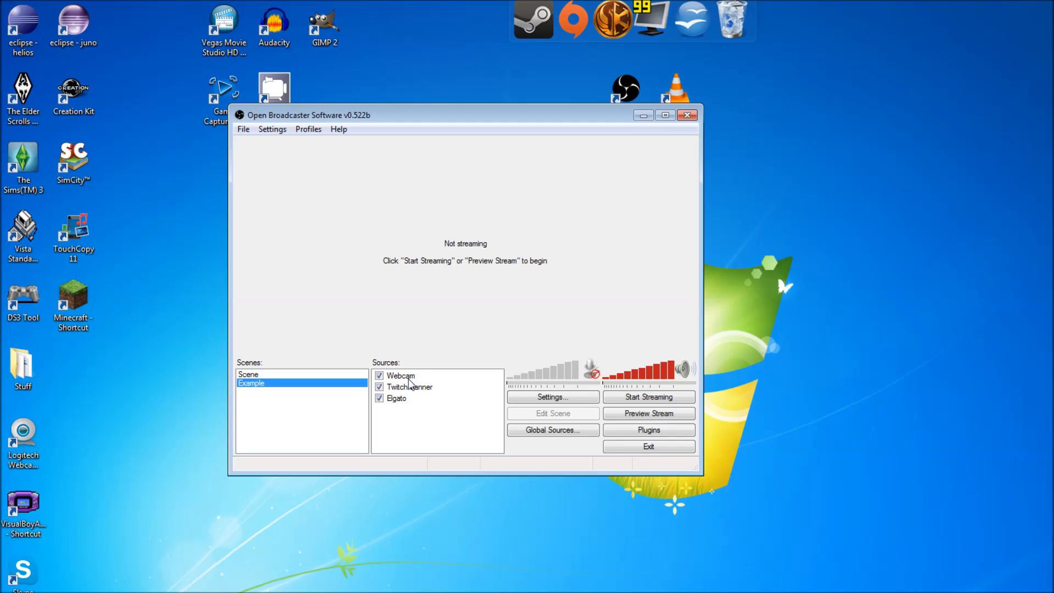
{"action": "left_click", "coordinate": [264, 374]}
{"action": "left_click", "coordinate": [261, 382]}
{"action": "left_click", "coordinate": [261, 375]}
{"action": "right_click", "coordinate": [262, 383]}
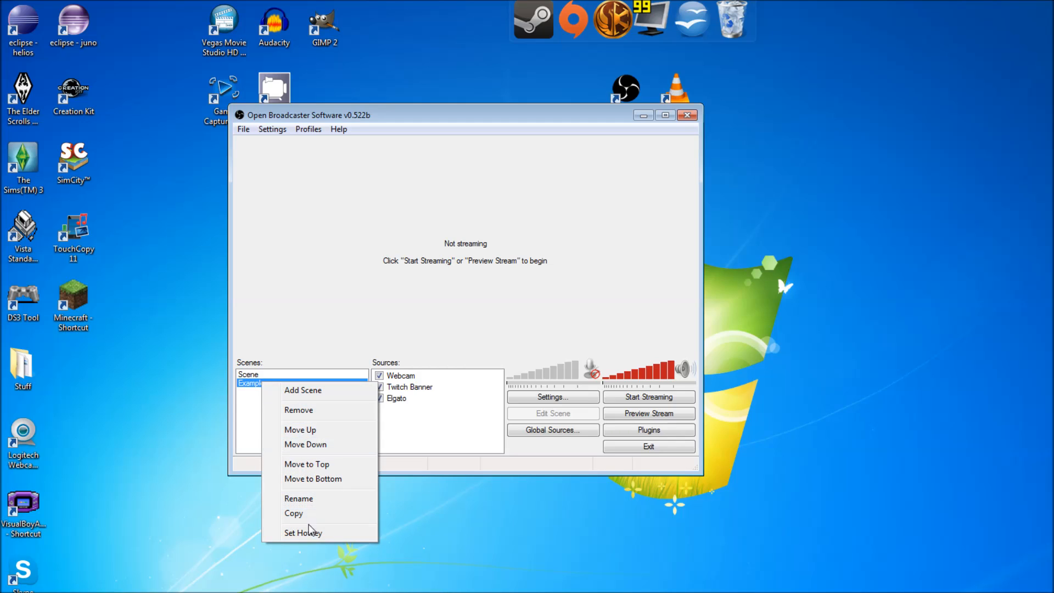
{"action": "left_click", "coordinate": [250, 374]}
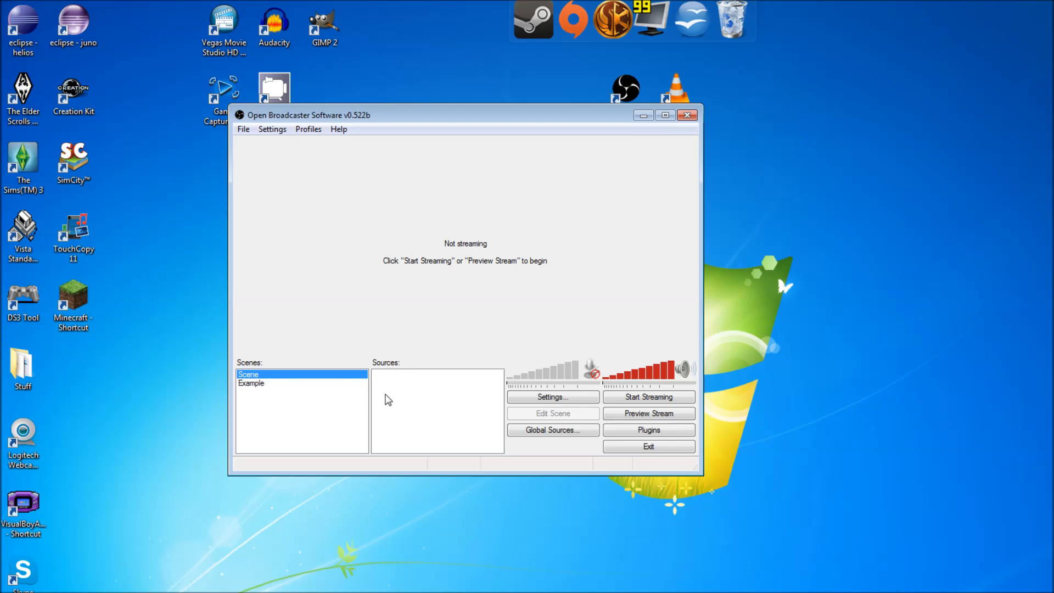
Examine the source types that can be added to Scene, and look at the installed plugins.
{"action": "right_click", "coordinate": [404, 391]}
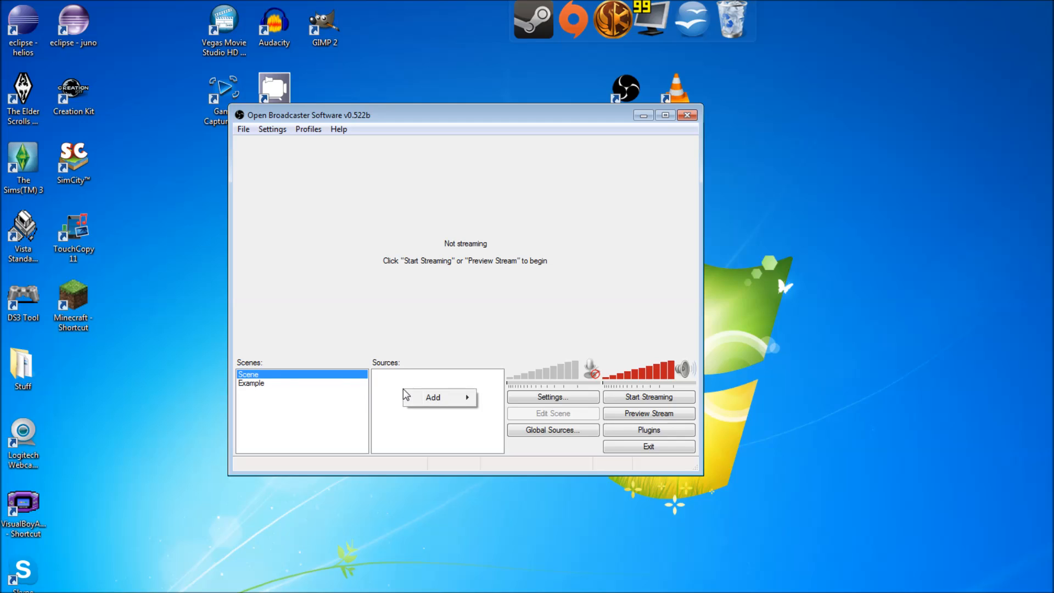
{"action": "mouse_move", "coordinate": [431, 400]}
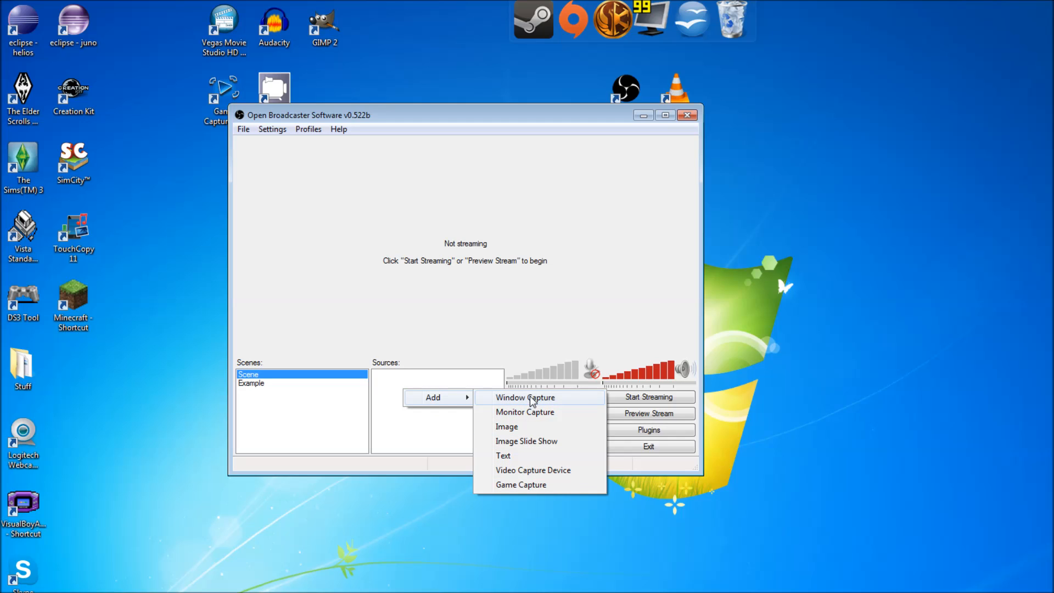
{"action": "left_click", "coordinate": [446, 441]}
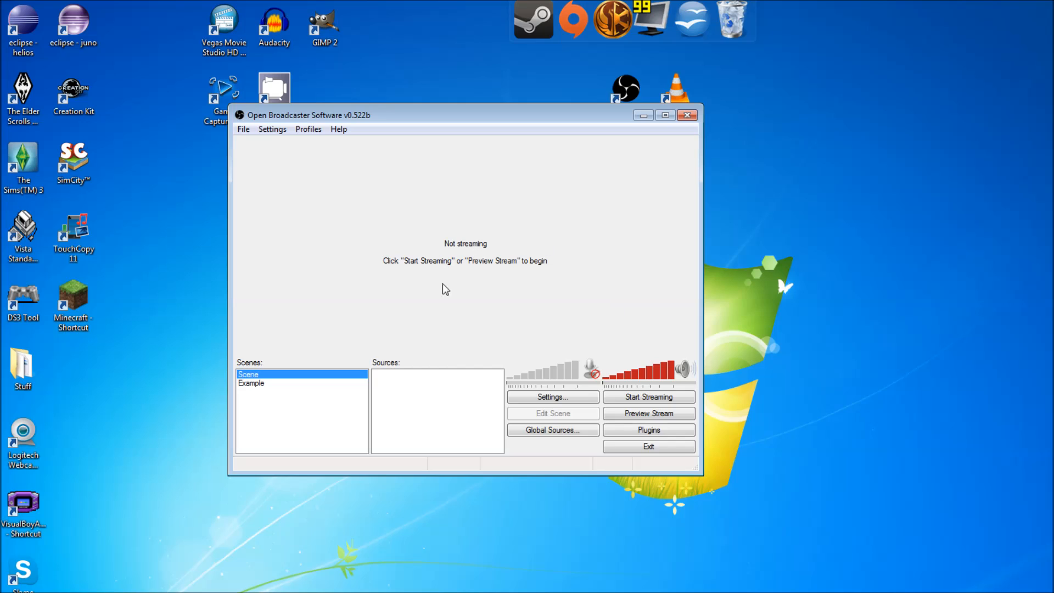
{"action": "left_click", "coordinate": [620, 433]}
{"action": "key", "text": "Return"}
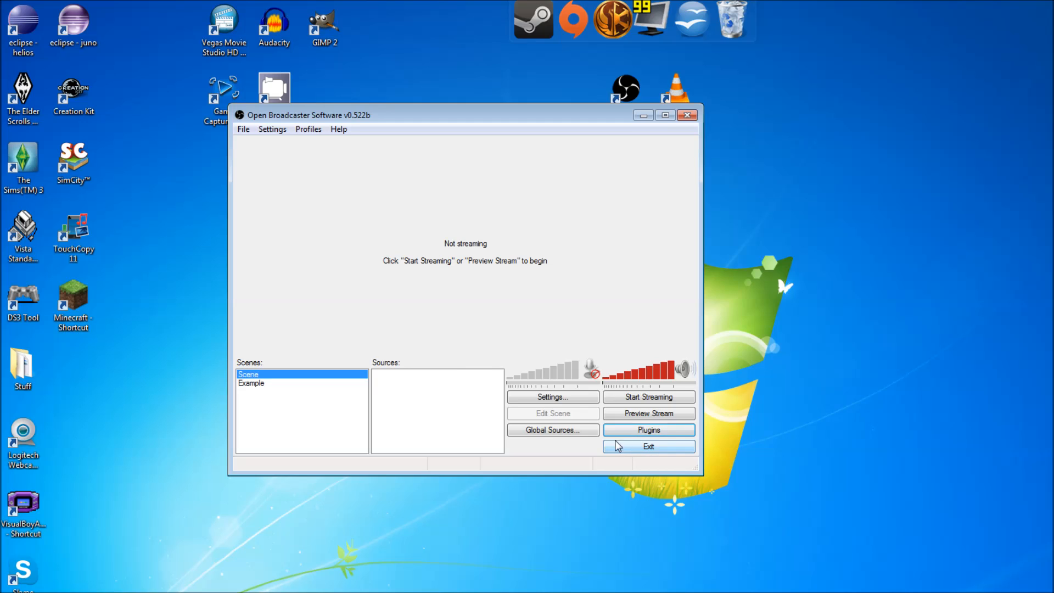
Inspect the Example scene's Elgato, Twitch Banner and Webcam sources and preview the stream.
{"action": "left_click", "coordinate": [293, 384]}
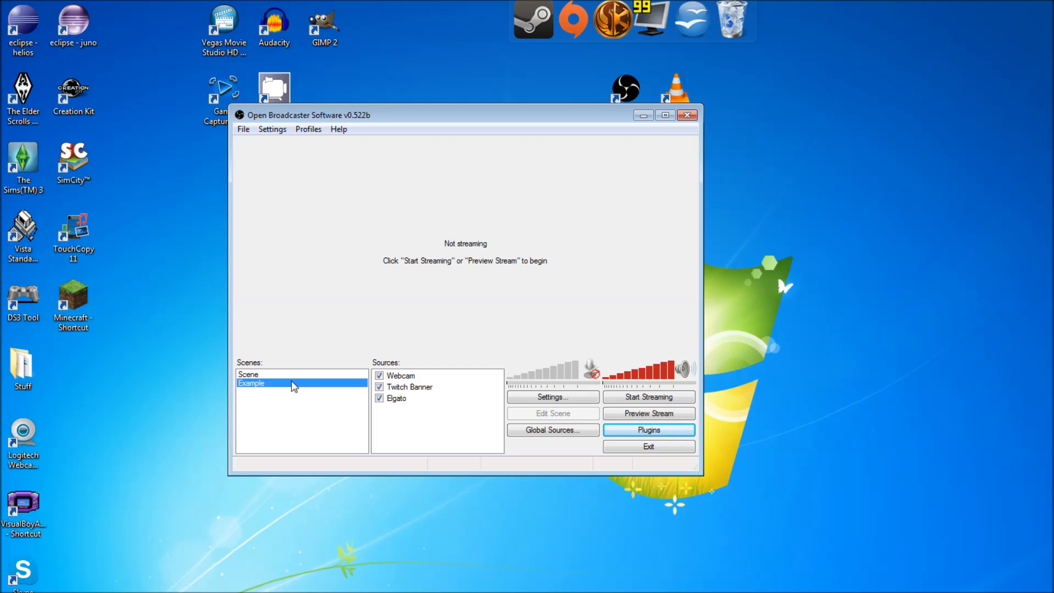
{"action": "left_click", "coordinate": [396, 398]}
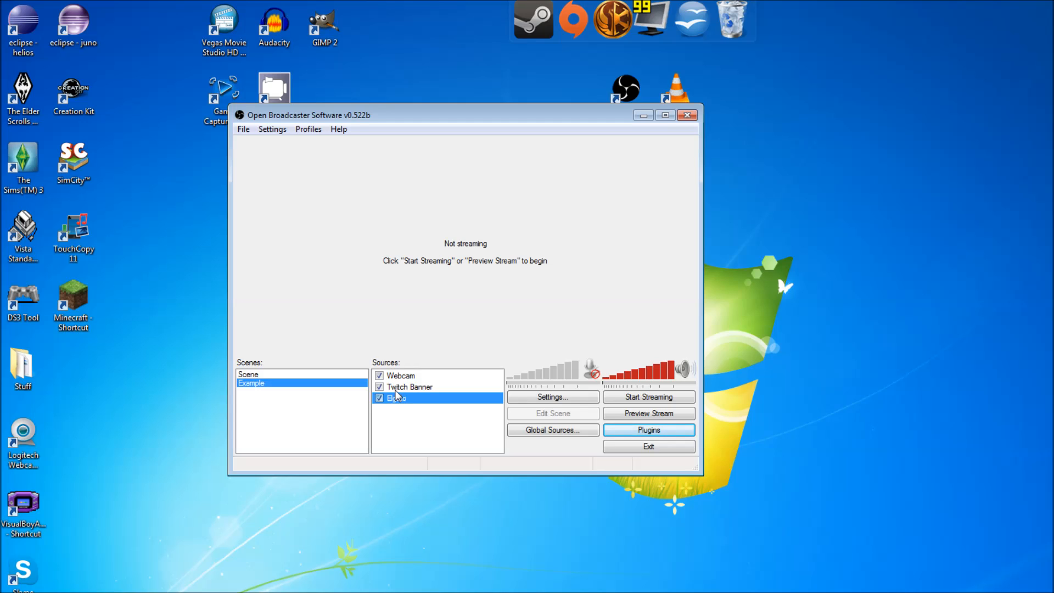
{"action": "left_click", "coordinate": [394, 389]}
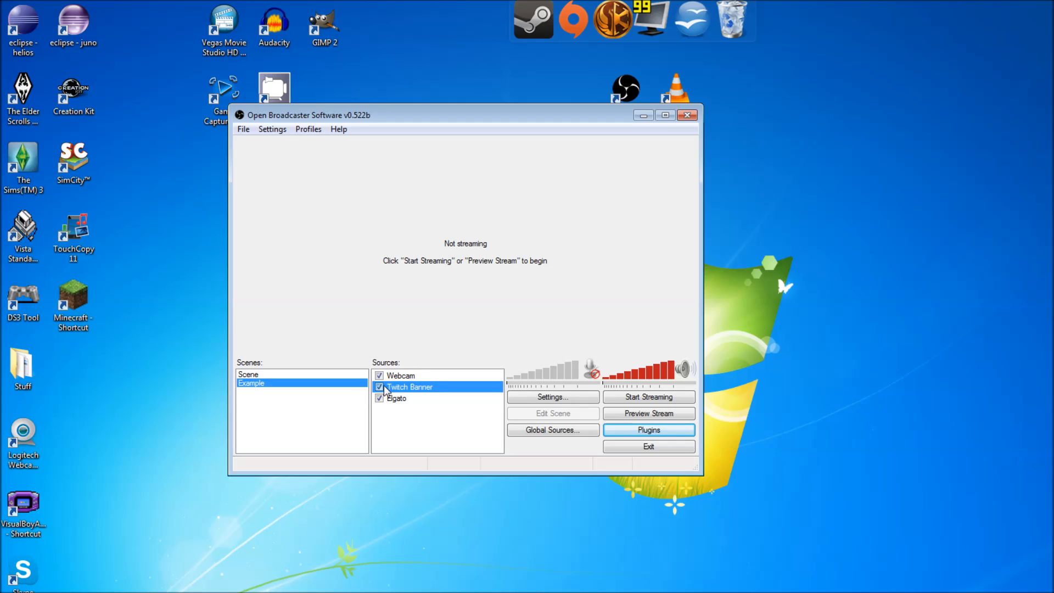
{"action": "left_click", "coordinate": [405, 377]}
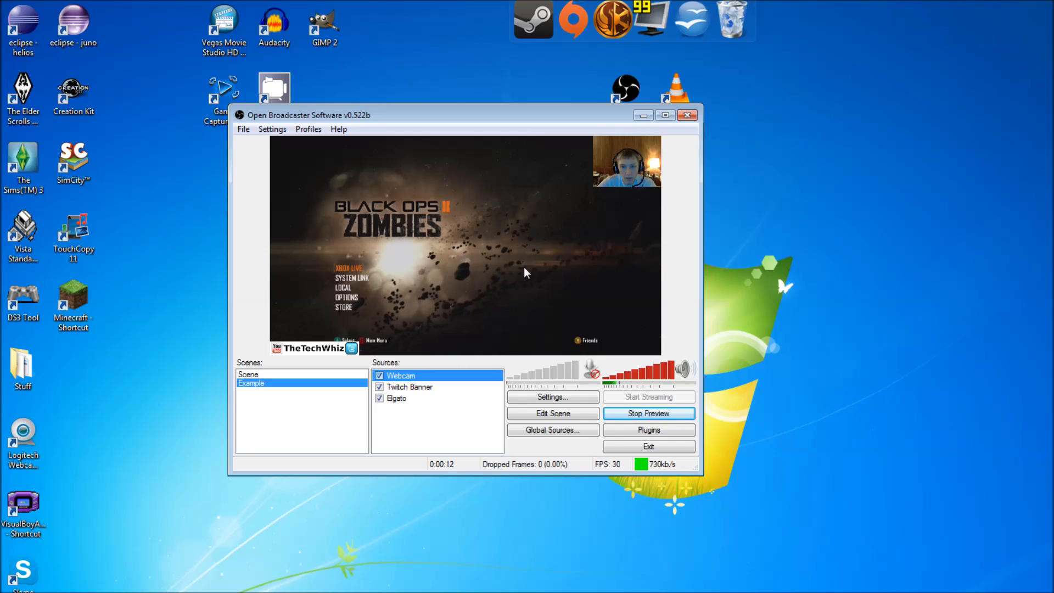
{"action": "left_click", "coordinate": [626, 417]}
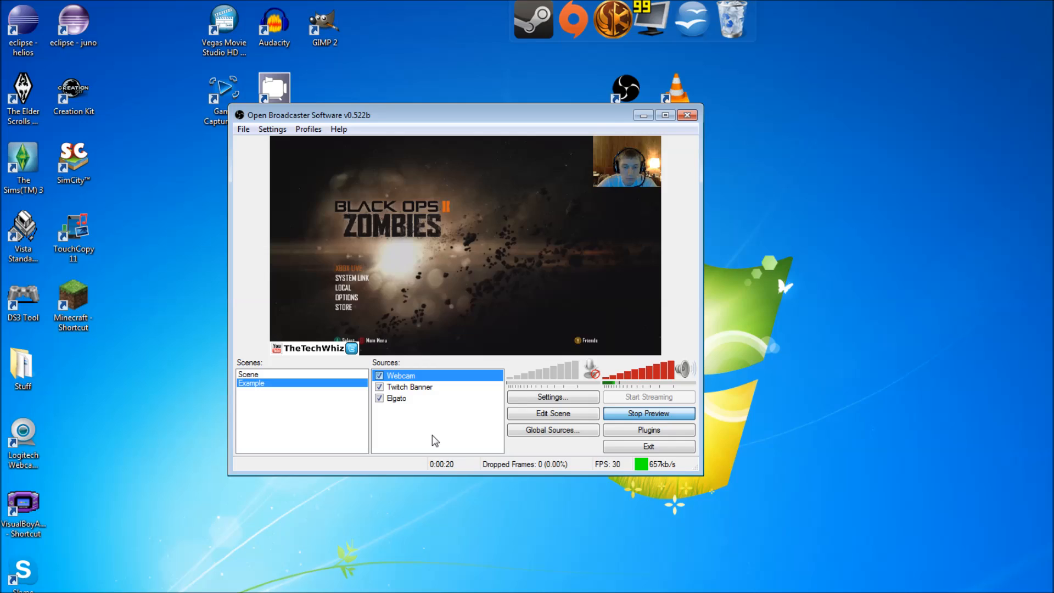
Add a Window Capture source to the scene named Scene, accepting the default source name.
{"action": "left_click", "coordinate": [330, 375]}
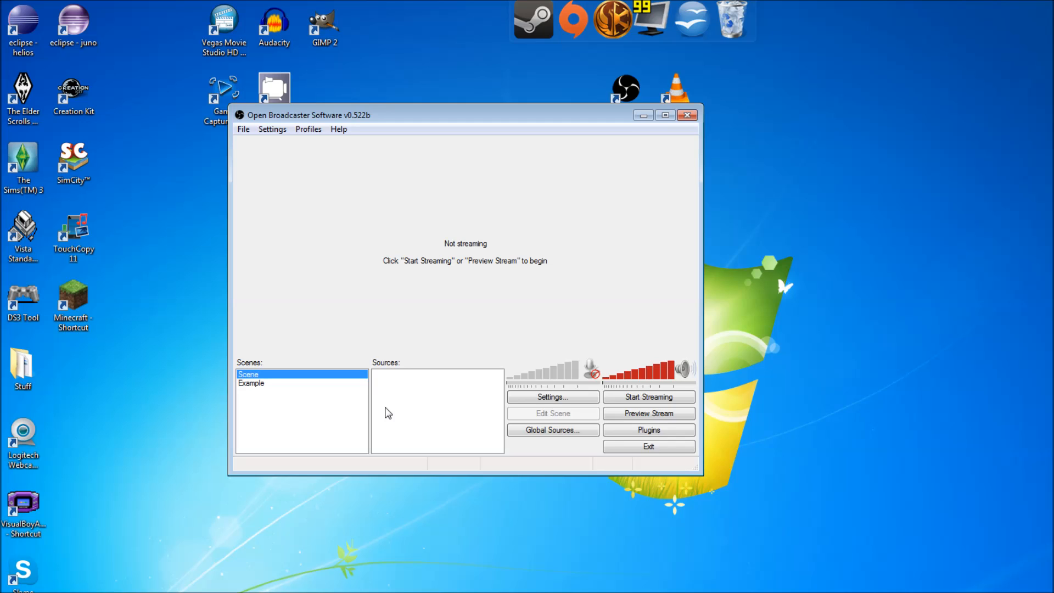
{"action": "right_click", "coordinate": [410, 408]}
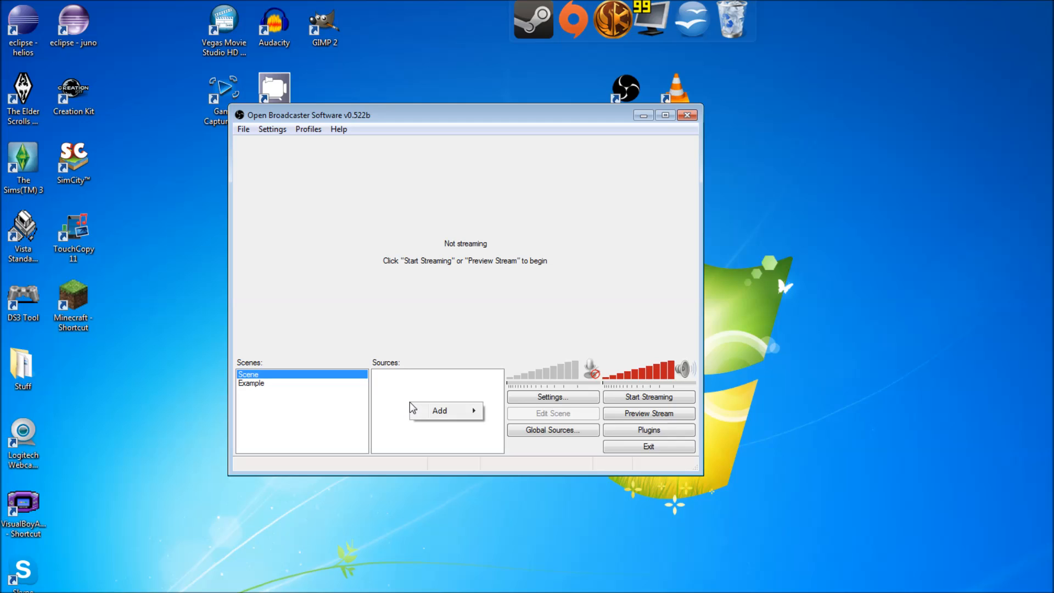
{"action": "left_click", "coordinate": [442, 410]}
{"action": "left_click", "coordinate": [521, 412]}
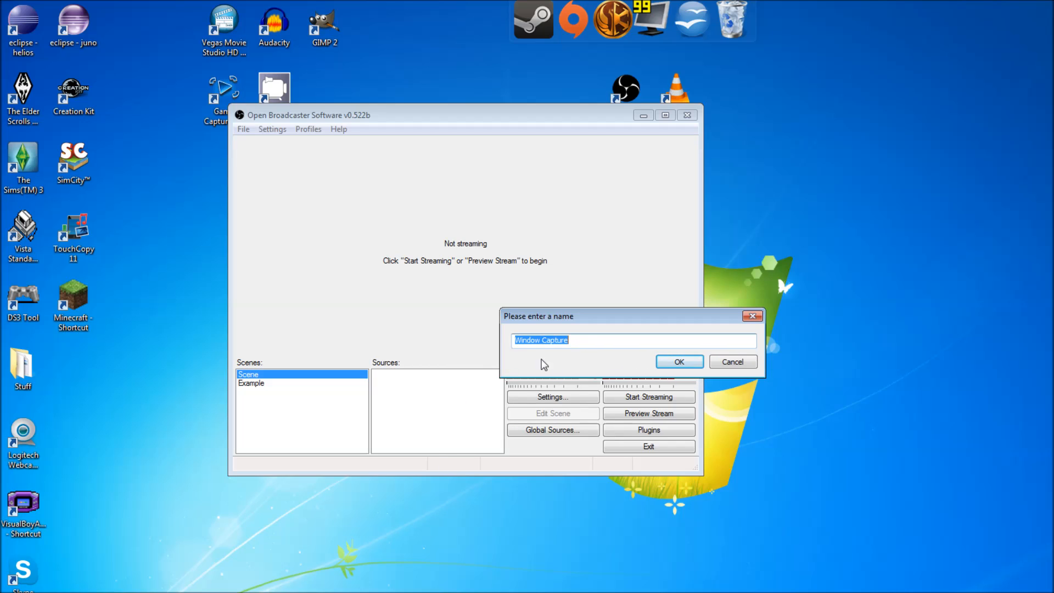
{"action": "left_click", "coordinate": [678, 362]}
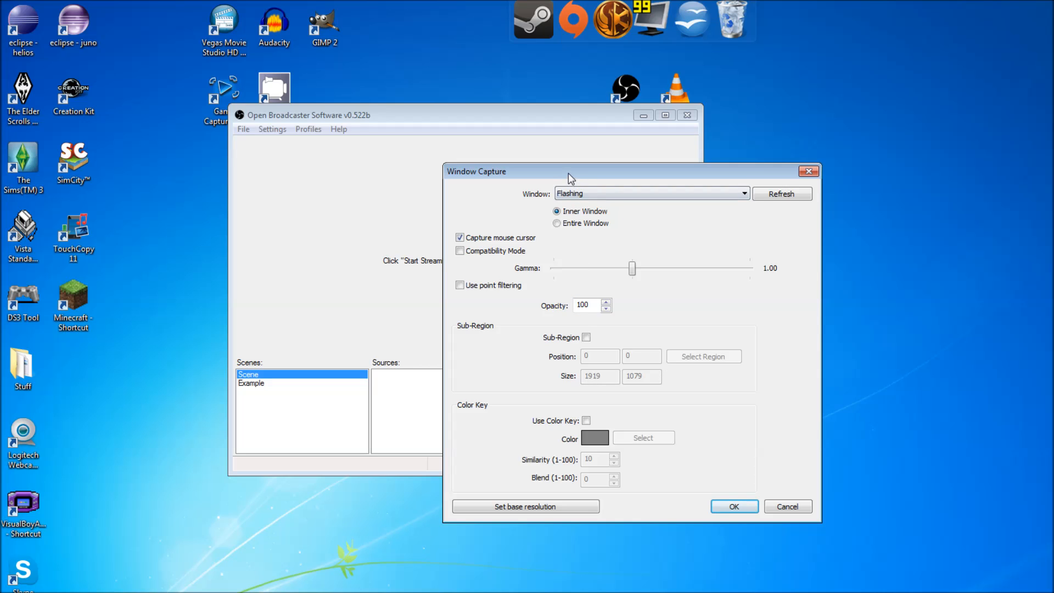
Launch Audacity, refresh the list of capturable windows and set Audacity as the window to capture.
{"action": "left_click_drag", "start_coordinate": [568, 170], "coordinate": [531, 171]}
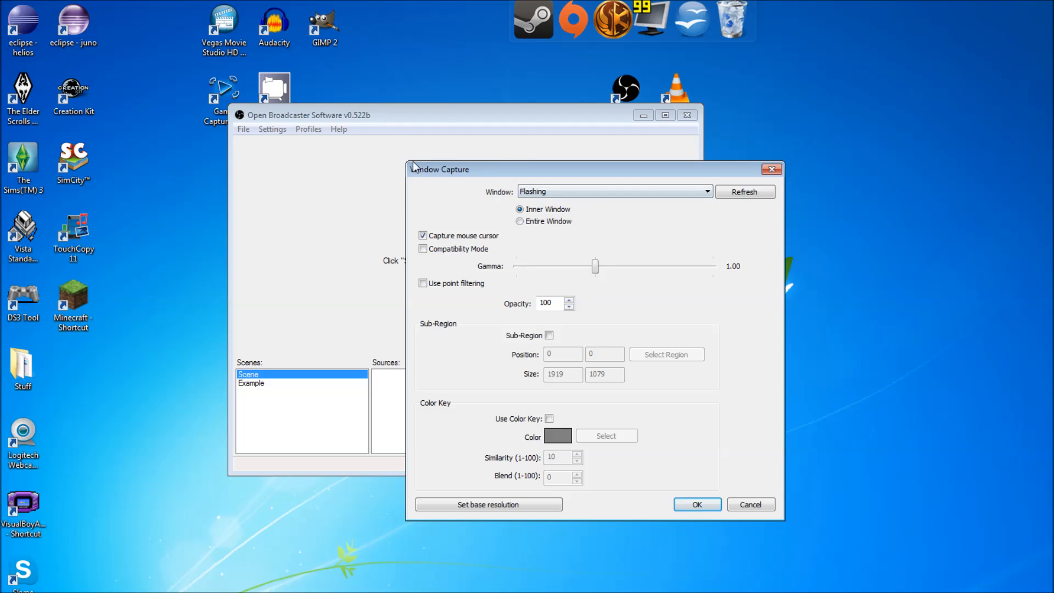
{"action": "left_click", "coordinate": [284, 29]}
{"action": "double_click", "coordinate": [284, 29]}
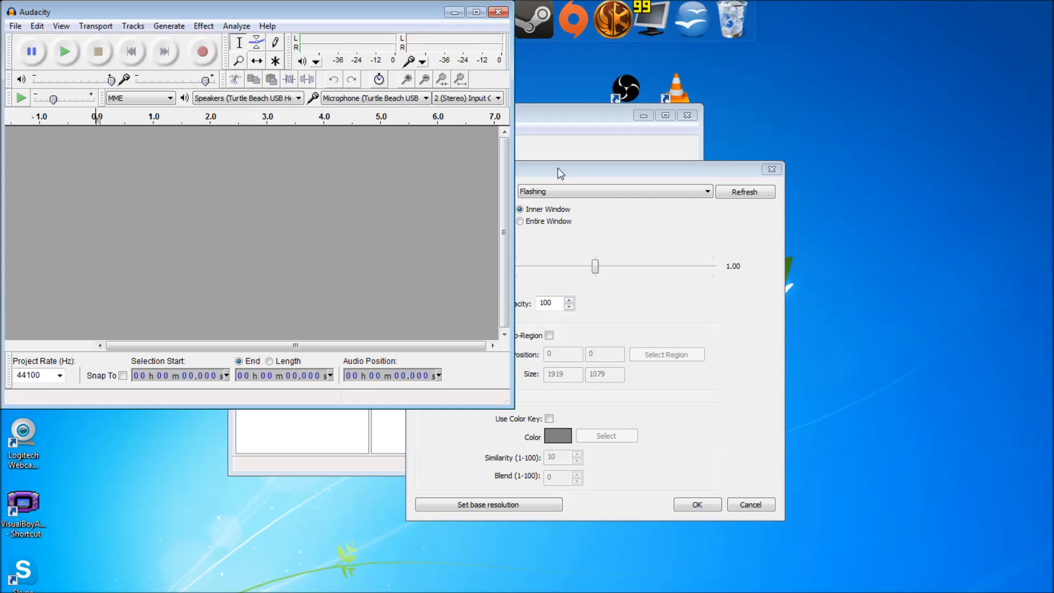
{"action": "left_click", "coordinate": [560, 174]}
{"action": "left_click", "coordinate": [740, 193]}
{"action": "left_click", "coordinate": [697, 191]}
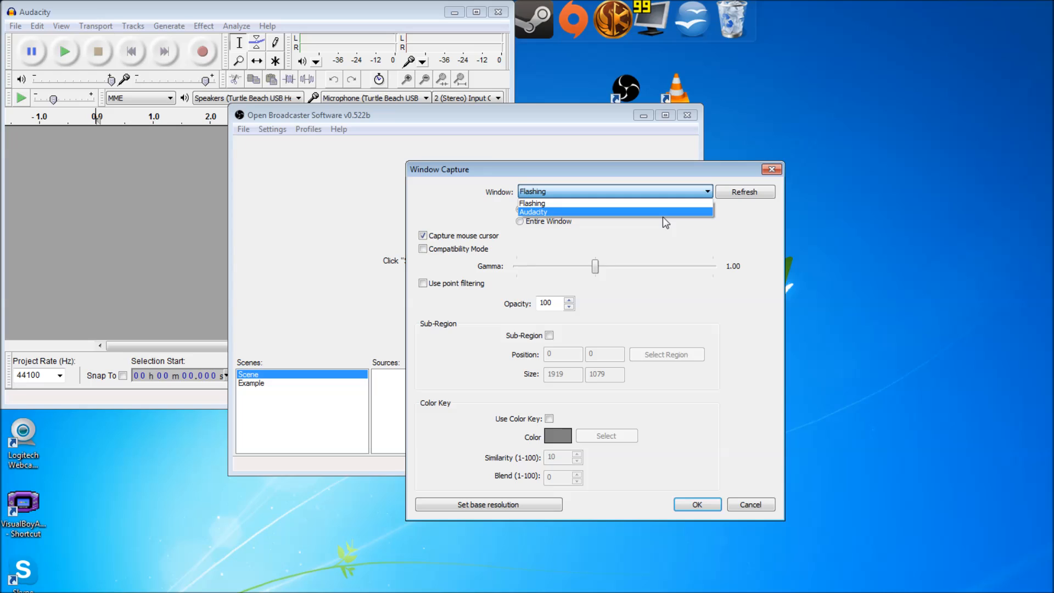
{"action": "left_click", "coordinate": [663, 214]}
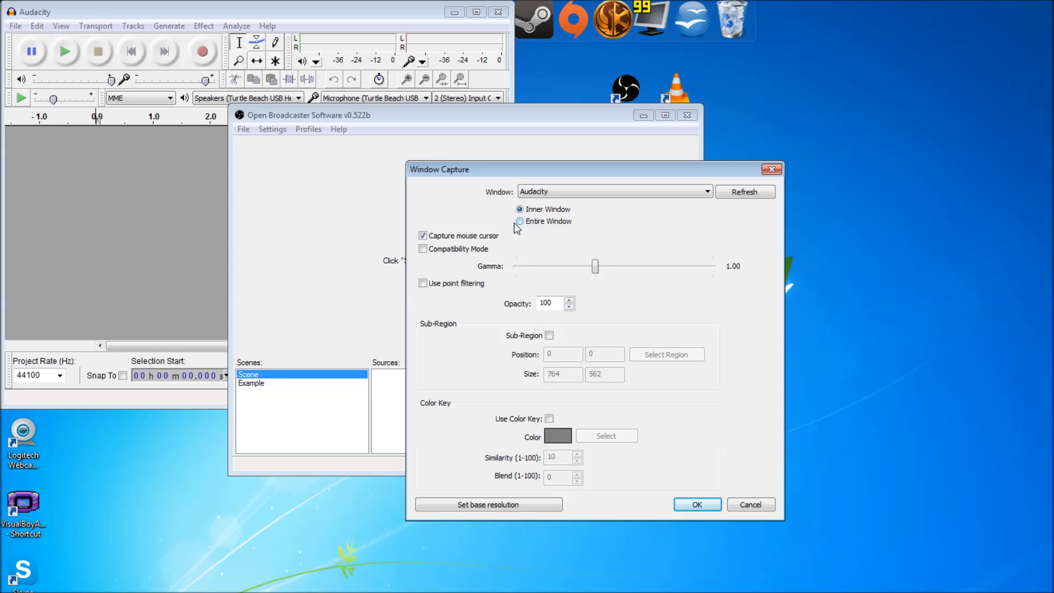
Enable the sub-region option for the Audacity window capture and confirm the source settings.
{"action": "left_click", "coordinate": [274, 12]}
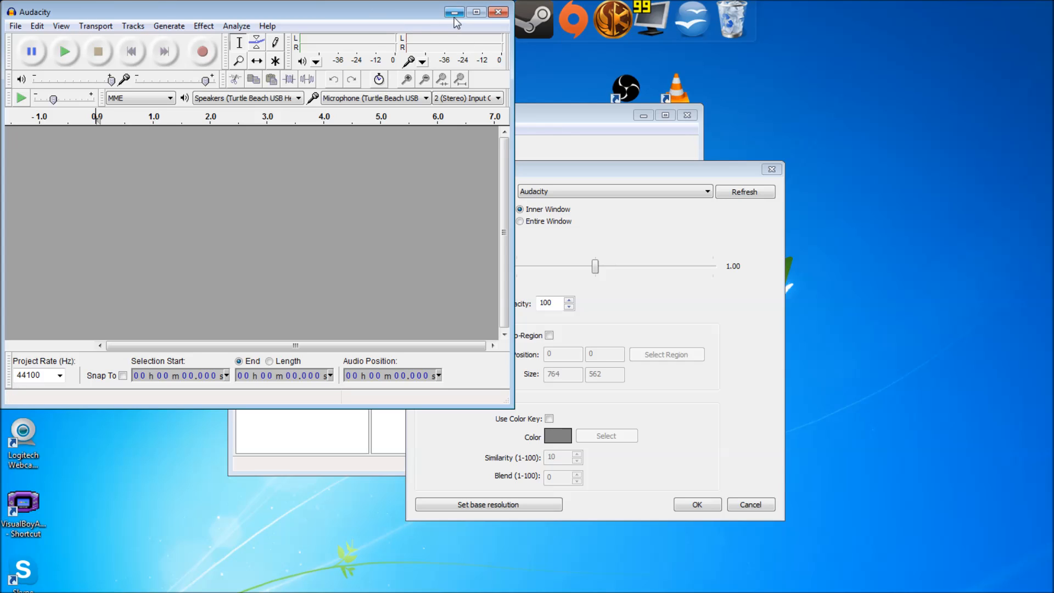
{"action": "left_click", "coordinate": [586, 170]}
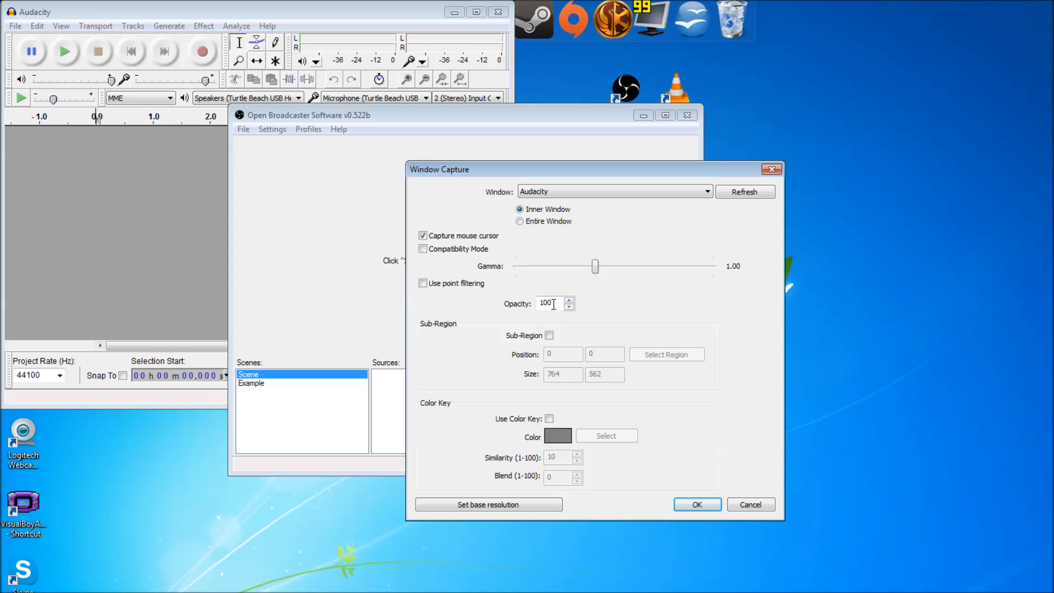
{"action": "left_click", "coordinate": [548, 335]}
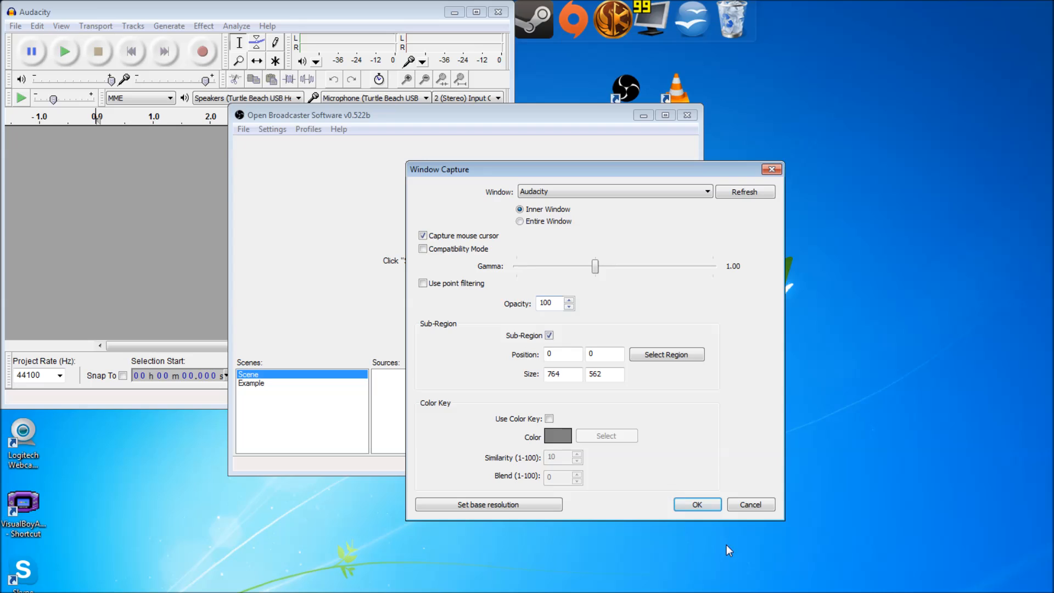
{"action": "left_click", "coordinate": [697, 504]}
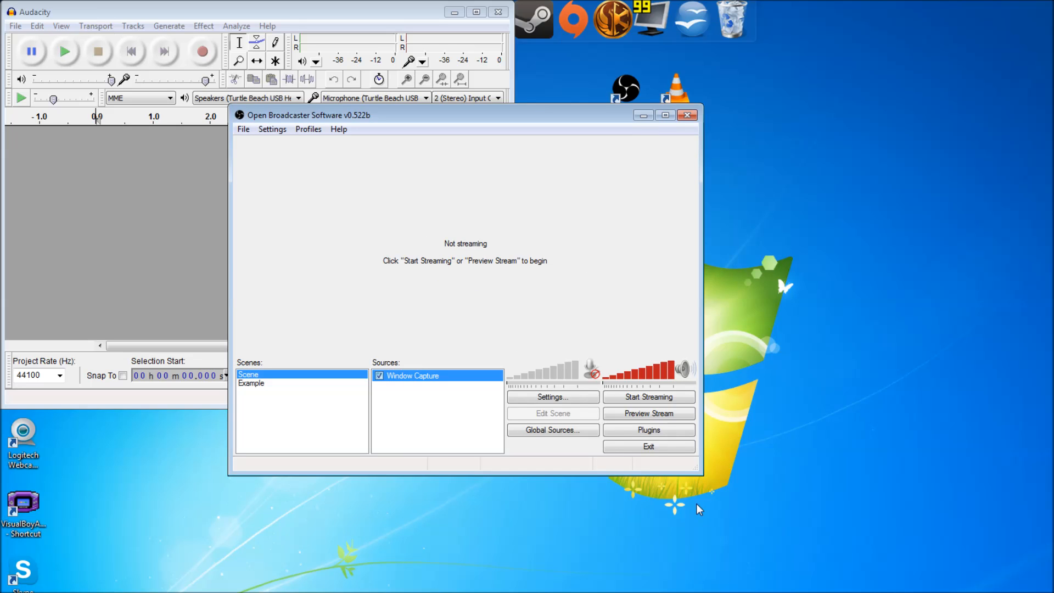
Preview the stream and move the Open Broadcaster Software window clear of the Audacity window.
{"action": "left_click", "coordinate": [615, 419]}
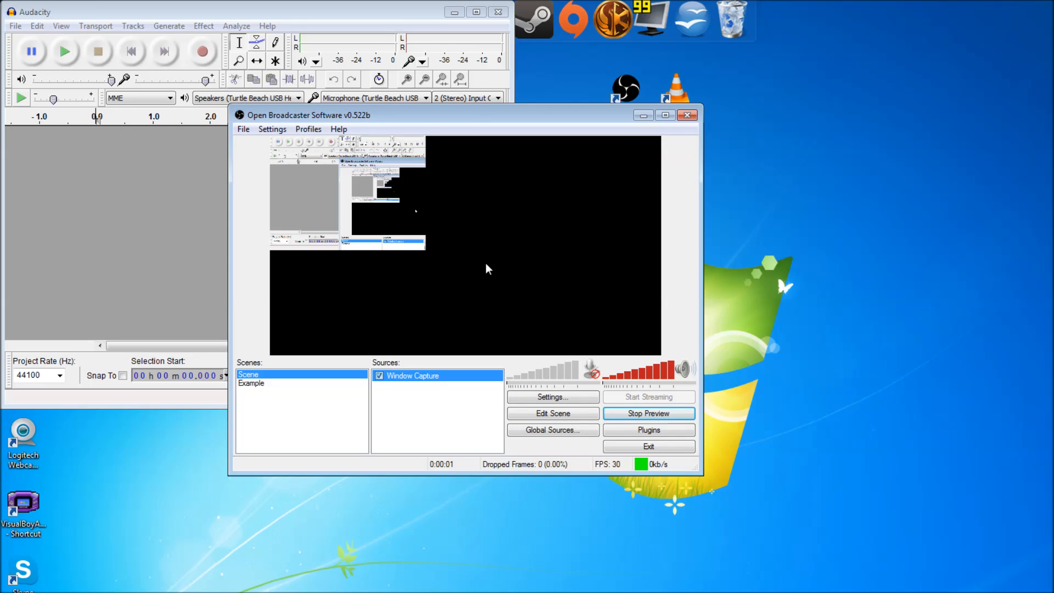
{"action": "left_click_drag", "start_coordinate": [470, 114], "coordinate": [769, 139]}
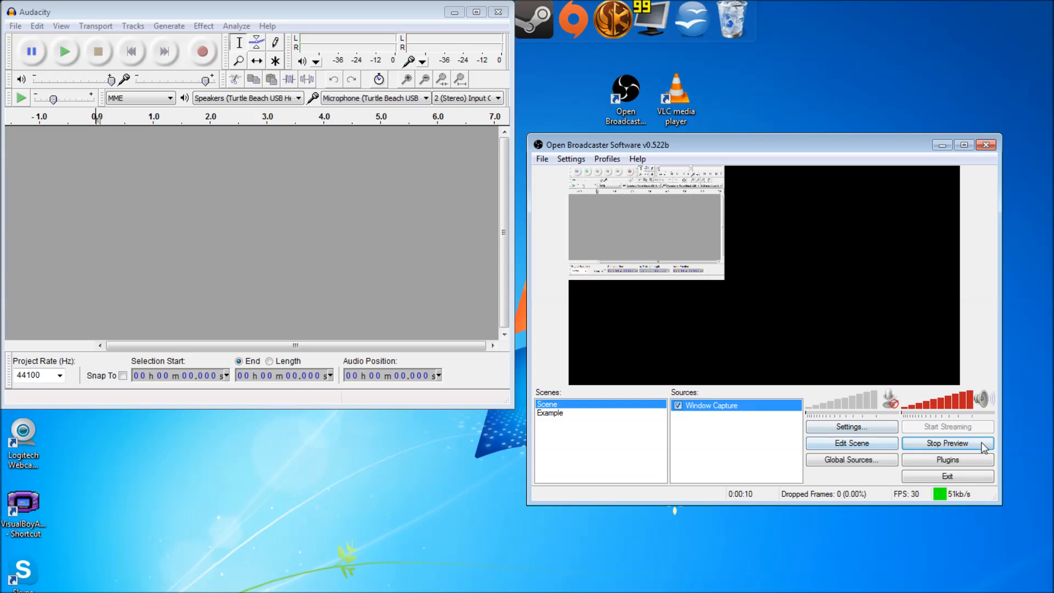
Start editing the scene, select the Window Capture source and move it around the preview, ending at the canvas's upper-left corner.
{"action": "left_click", "coordinate": [848, 444]}
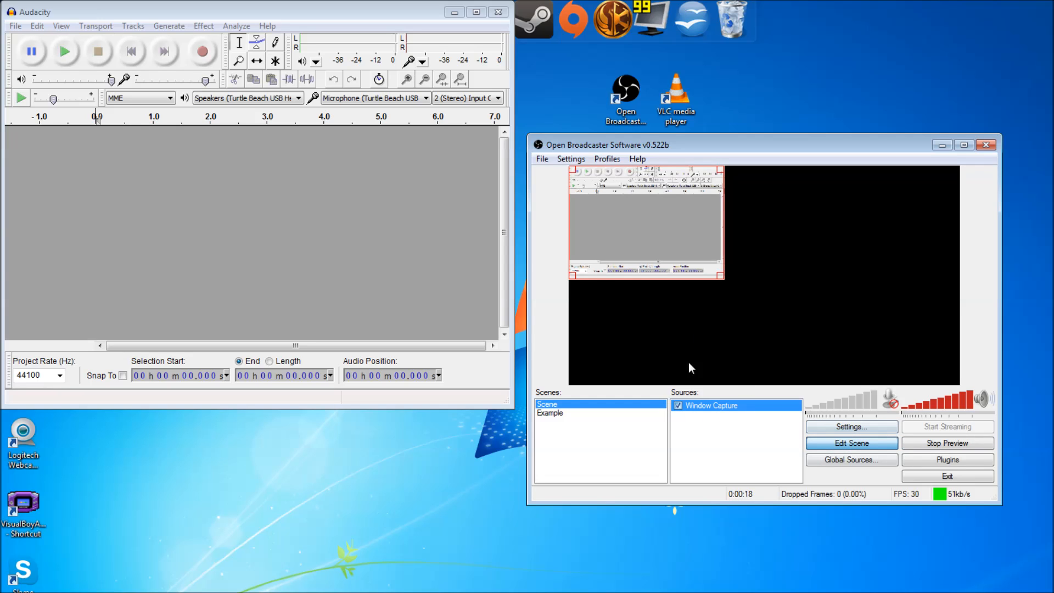
{"action": "left_click", "coordinate": [720, 443]}
{"action": "left_click", "coordinate": [713, 407]}
{"action": "left_click_drag", "start_coordinate": [697, 247], "coordinate": [834, 334]}
{"action": "left_click_drag", "start_coordinate": [769, 297], "coordinate": [694, 258]}
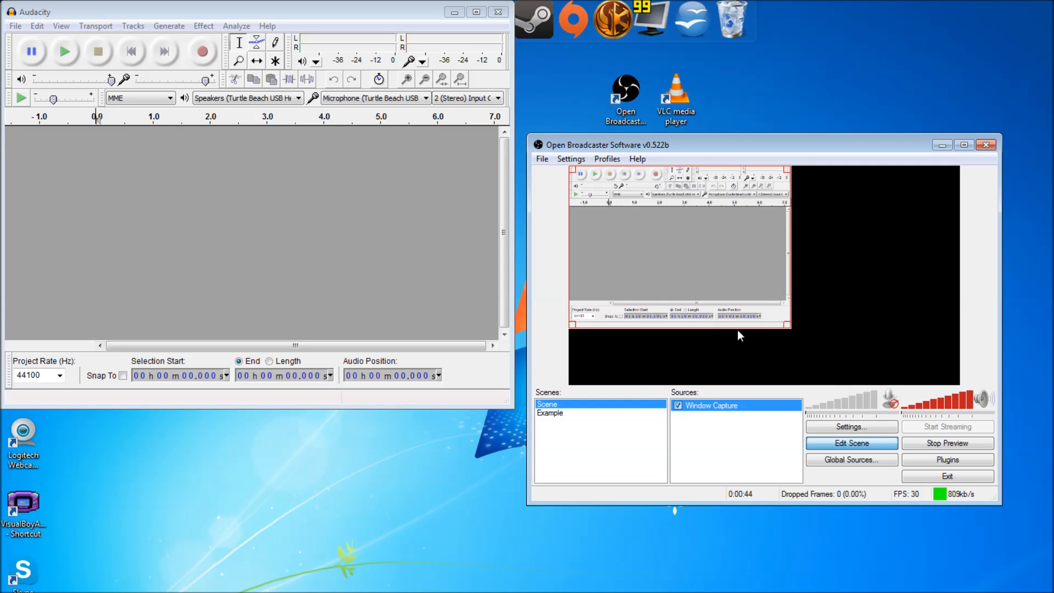
Resize the Audacity capture several times, including a stretch out of proportion, ending at about half the canvas width.
{"action": "left_click_drag", "start_coordinate": [785, 326], "coordinate": [839, 236]}
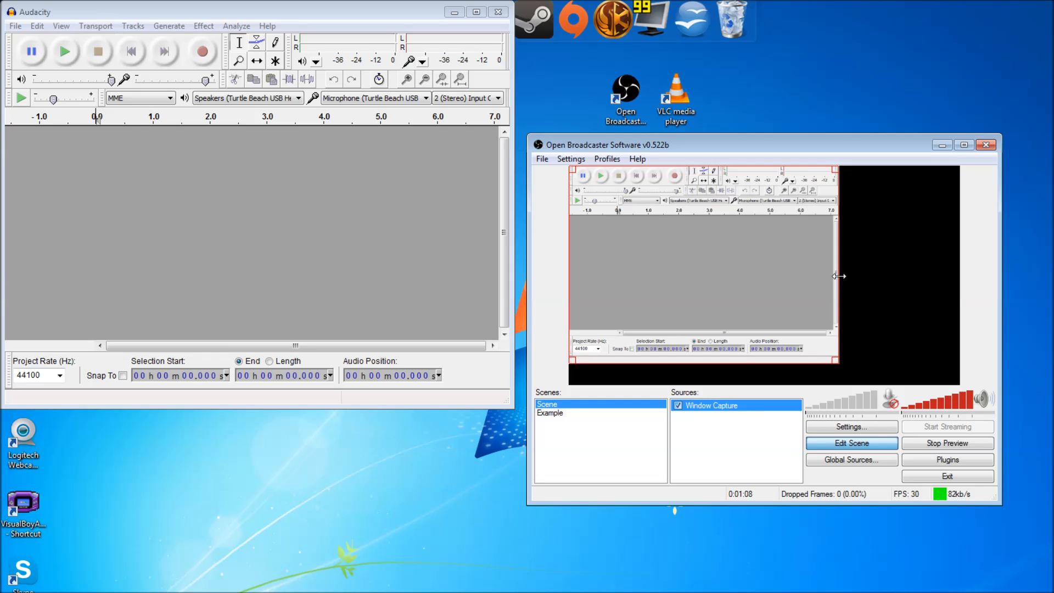
{"action": "left_click_drag", "start_coordinate": [839, 276], "coordinate": [821, 220]}
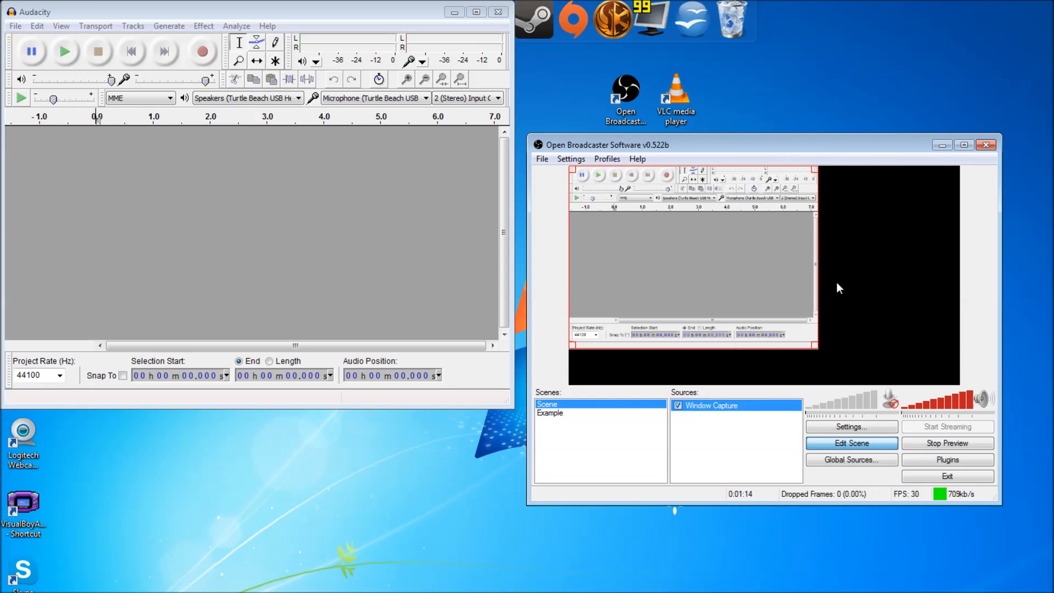
{"action": "left_click_drag", "start_coordinate": [817, 348], "coordinate": [915, 248]}
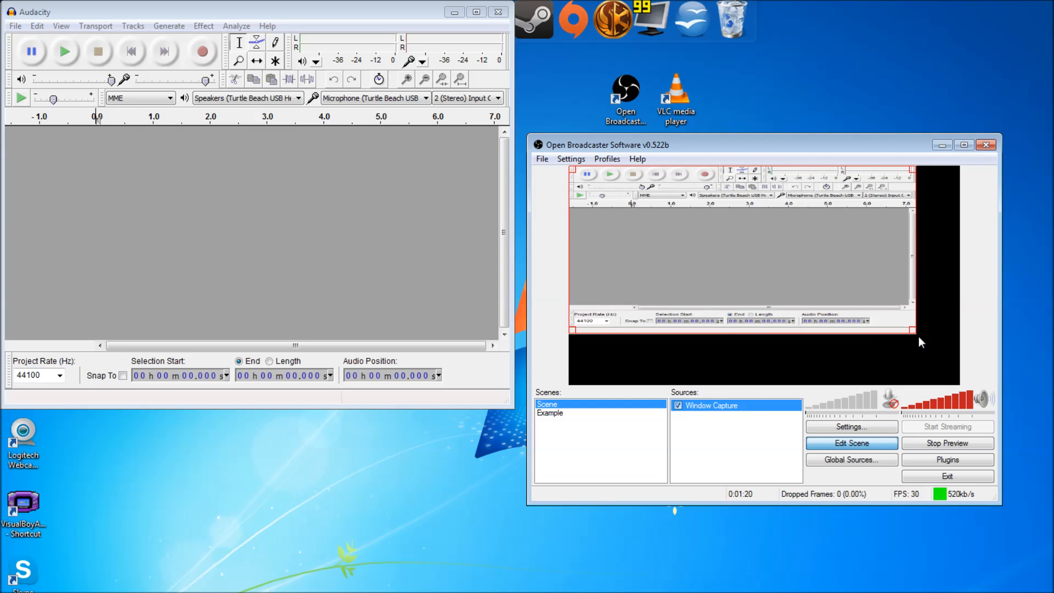
{"action": "left_click_drag", "start_coordinate": [913, 329], "coordinate": [756, 275]}
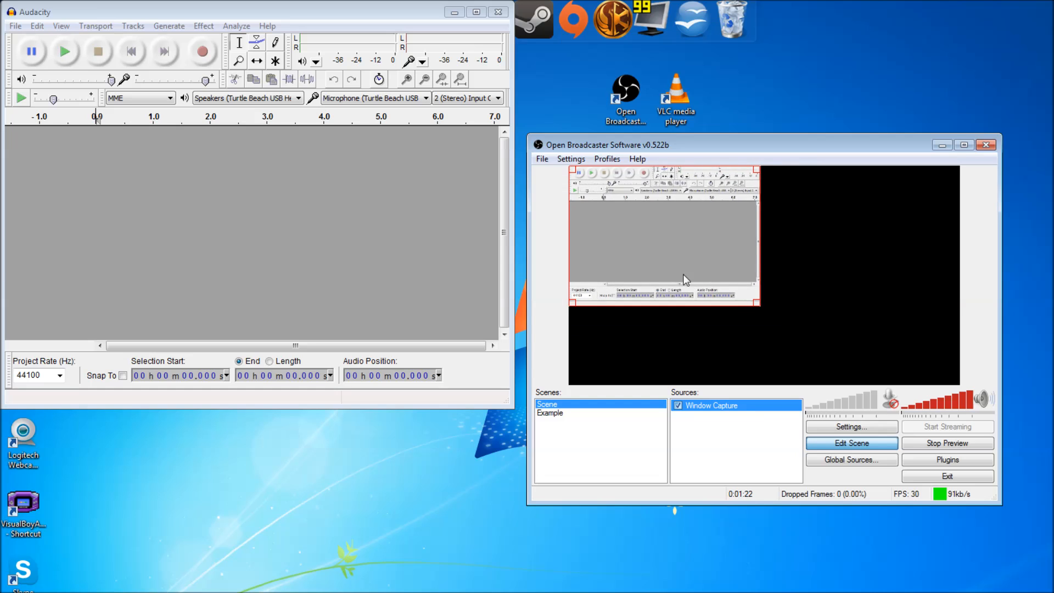
Move the Audacity capture off the canvas and bring it back with the Center position option.
{"action": "left_click_drag", "start_coordinate": [666, 254], "coordinate": [1053, 280]}
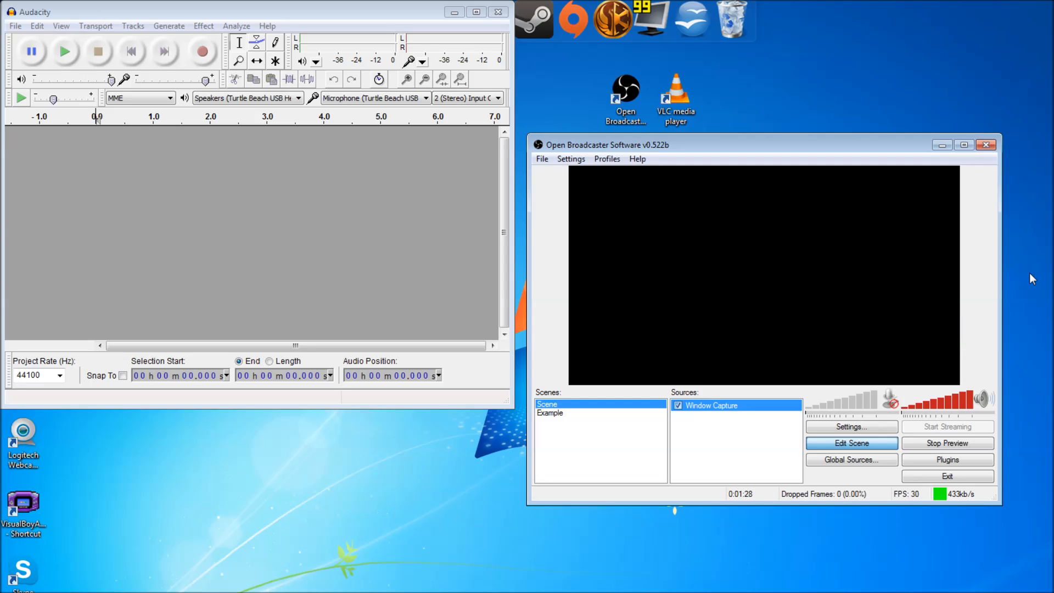
{"action": "right_click", "coordinate": [708, 415]}
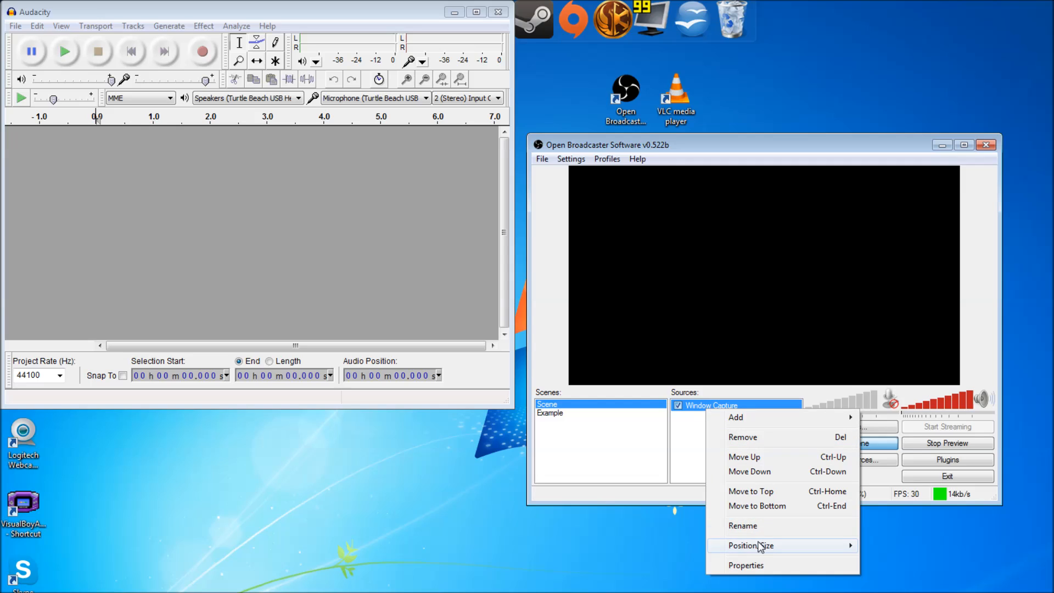
{"action": "mouse_move", "coordinate": [760, 546]}
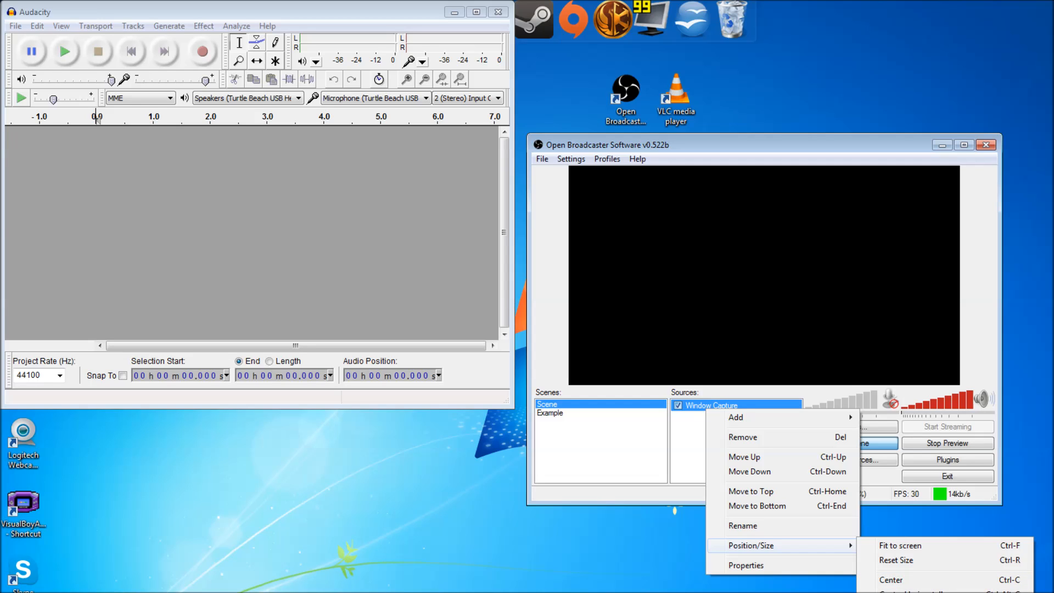
{"action": "left_click", "coordinate": [897, 581]}
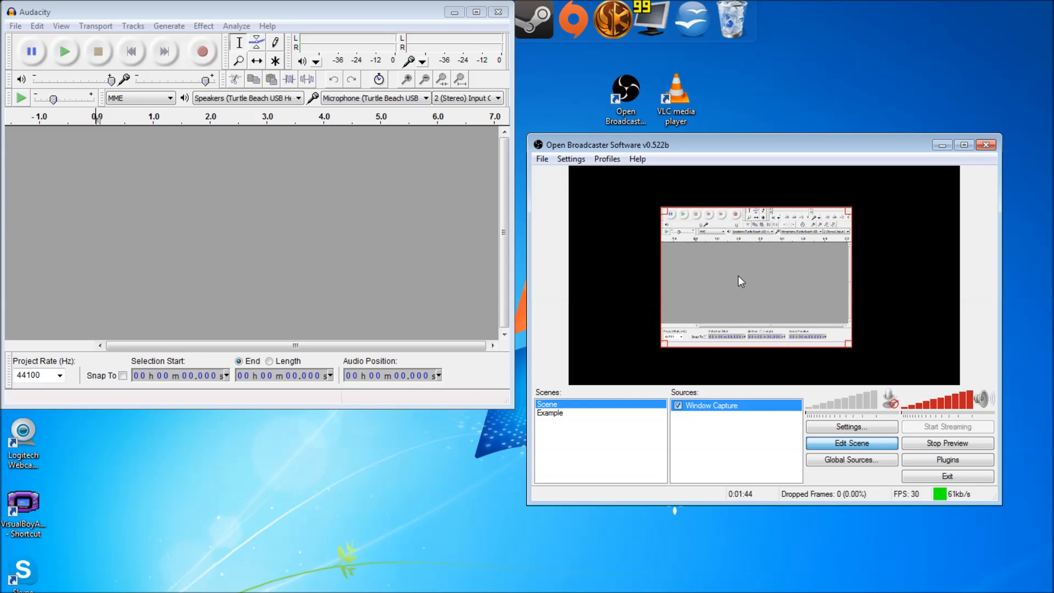
Enlarge the Audacity capture from the canvas's upper-left corner to full canvas height and move it to the horizontal middle.
{"action": "left_click_drag", "start_coordinate": [737, 271], "coordinate": [647, 232]}
{"action": "left_click_drag", "start_coordinate": [760, 306], "coordinate": [865, 382]}
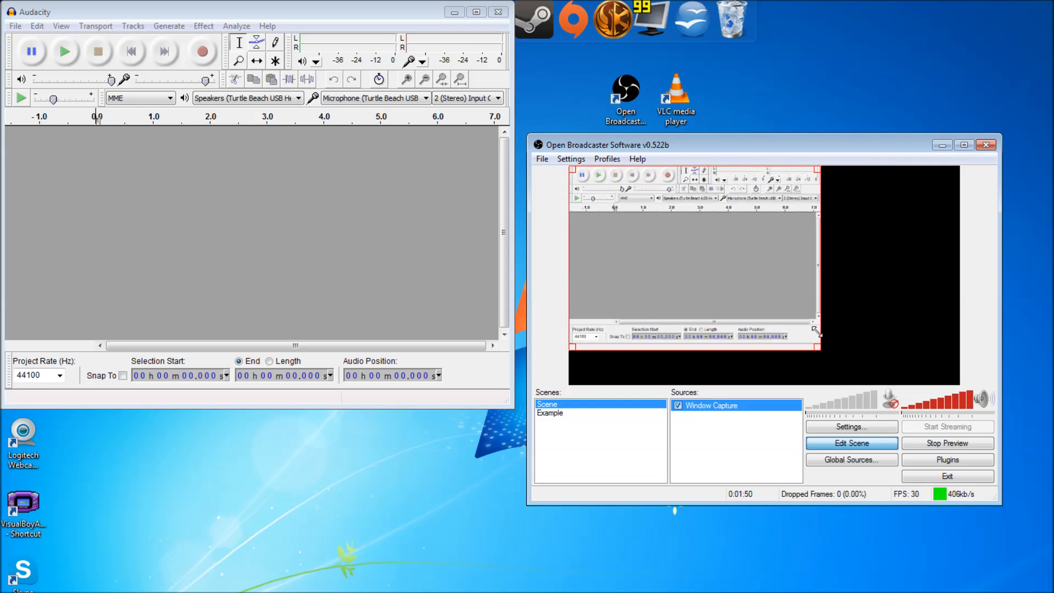
{"action": "left_click_drag", "start_coordinate": [866, 376], "coordinate": [866, 344]}
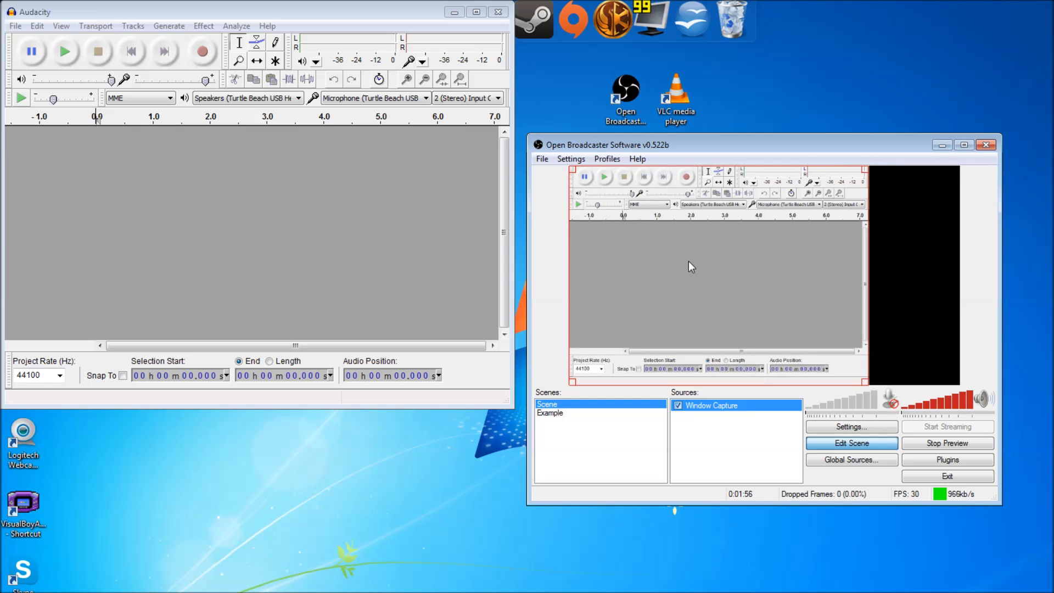
{"action": "left_click_drag", "start_coordinate": [688, 262], "coordinate": [737, 265]}
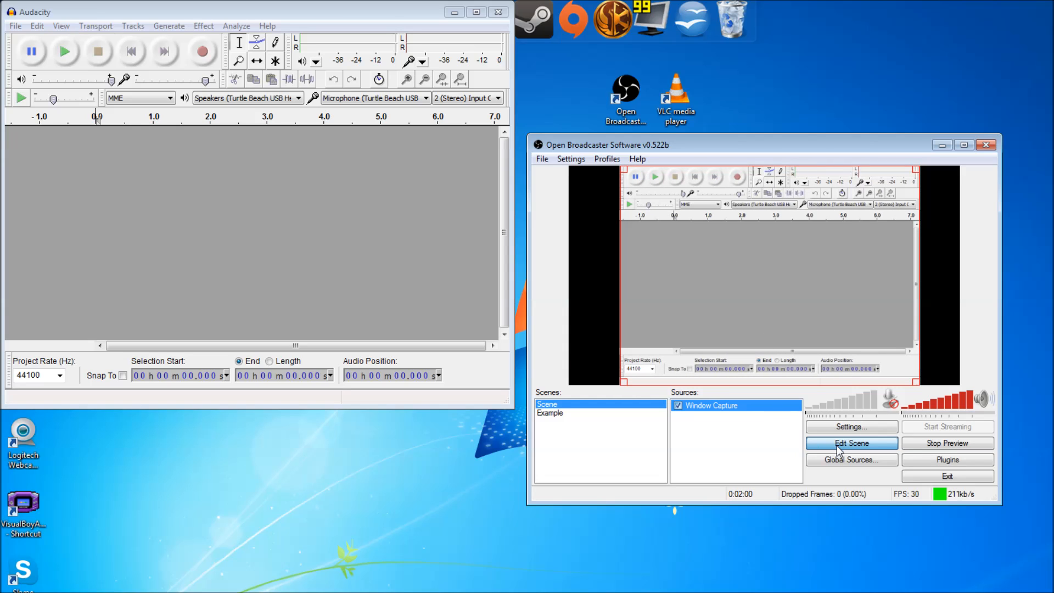
Shrink the Audacity capture to about half the canvas width in the upper-left corner, and end scene editing and the preview.
{"action": "left_click_drag", "start_coordinate": [773, 325], "coordinate": [725, 323]}
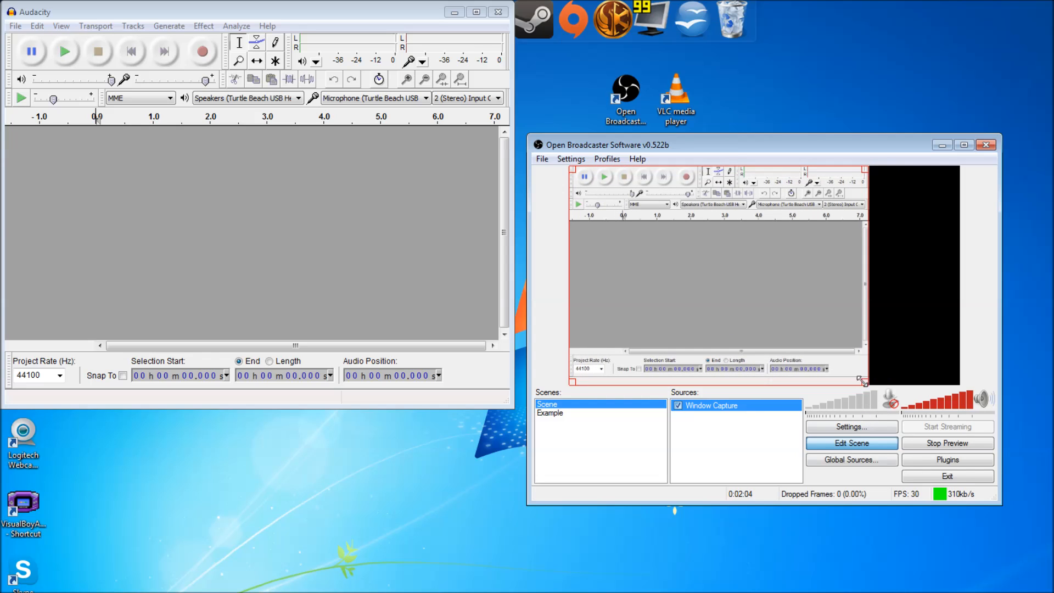
{"action": "left_click_drag", "start_coordinate": [865, 381], "coordinate": [818, 324]}
{"action": "left_click_drag", "start_coordinate": [718, 274], "coordinate": [713, 245]}
{"action": "left_click", "coordinate": [878, 446]}
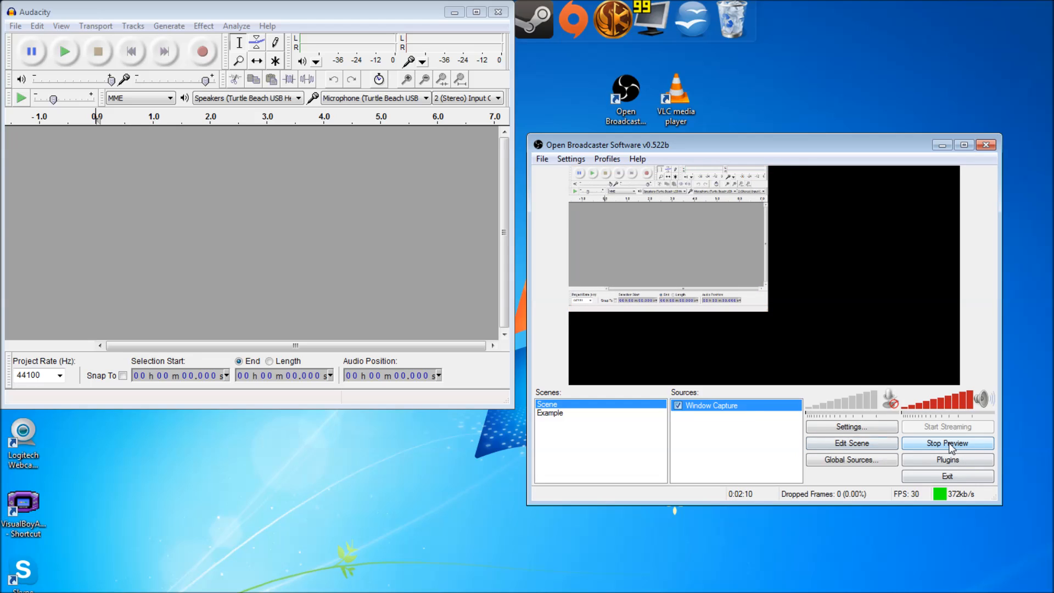
{"action": "left_click", "coordinate": [951, 444]}
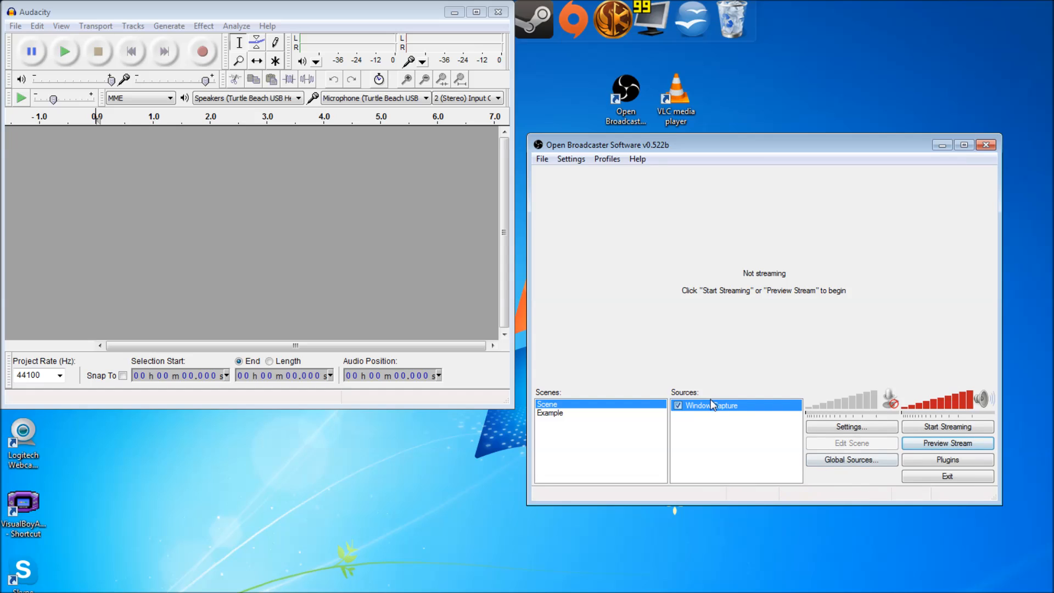
Remove the Window Capture source from the scene and confirm the deletion.
{"action": "right_click", "coordinate": [716, 411]}
{"action": "left_click", "coordinate": [750, 436]}
{"action": "key", "text": "Return"}
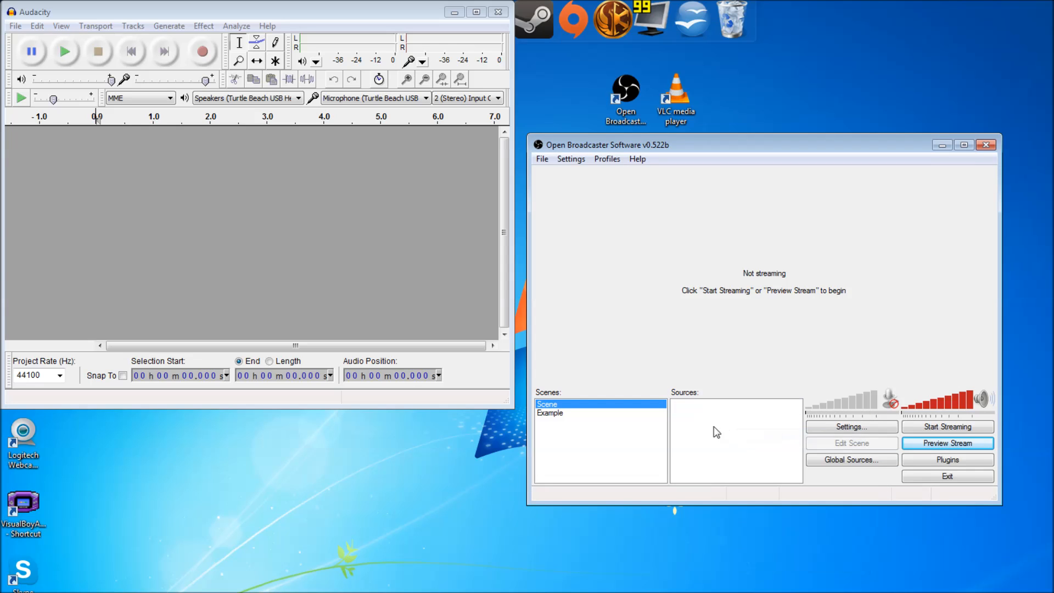
Add a Monitor Capture source under its default name and minimize the Audacity window.
{"action": "right_click", "coordinate": [712, 418]}
{"action": "mouse_move", "coordinate": [741, 425]}
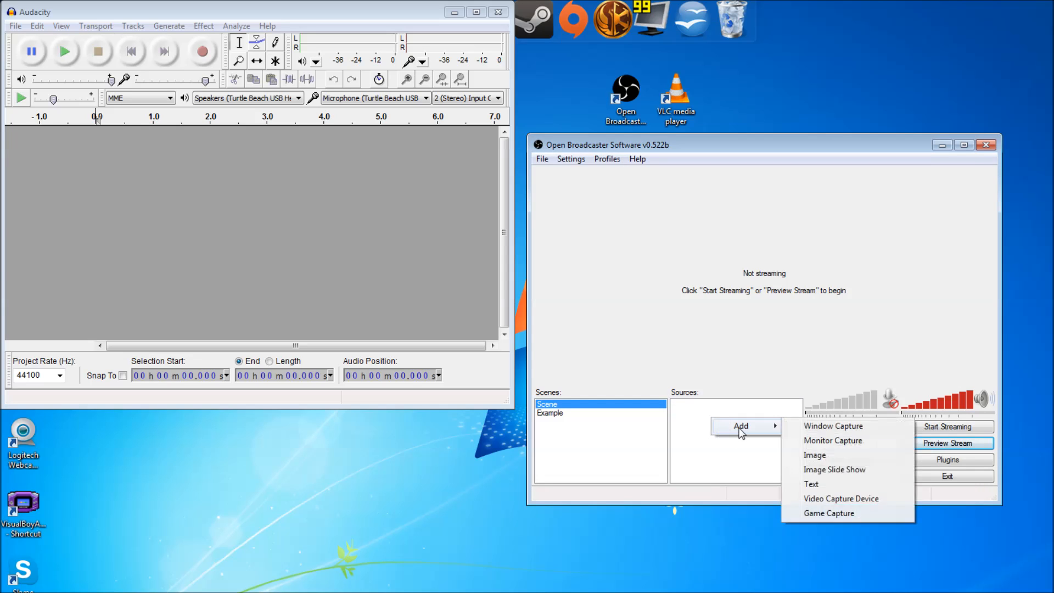
{"action": "left_click", "coordinate": [832, 441]}
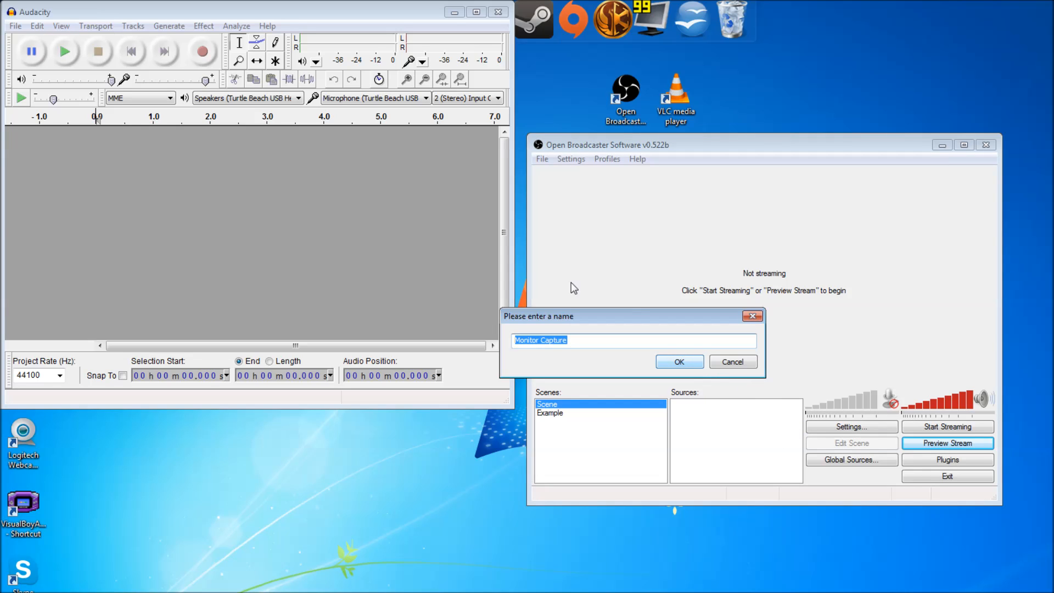
{"action": "left_click", "coordinate": [455, 12]}
{"action": "left_click", "coordinate": [680, 362]}
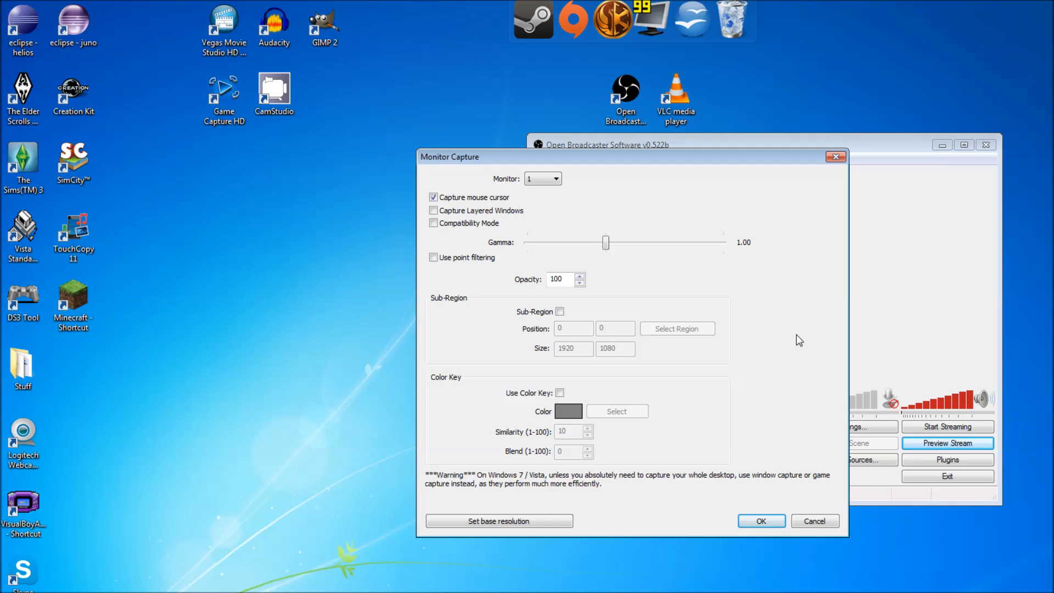
Choose monitor 1 as the monitor to capture and confirm the Monitor Capture settings.
{"action": "left_click", "coordinate": [559, 177]}
{"action": "left_click", "coordinate": [543, 189]}
{"action": "left_click", "coordinate": [755, 522]}
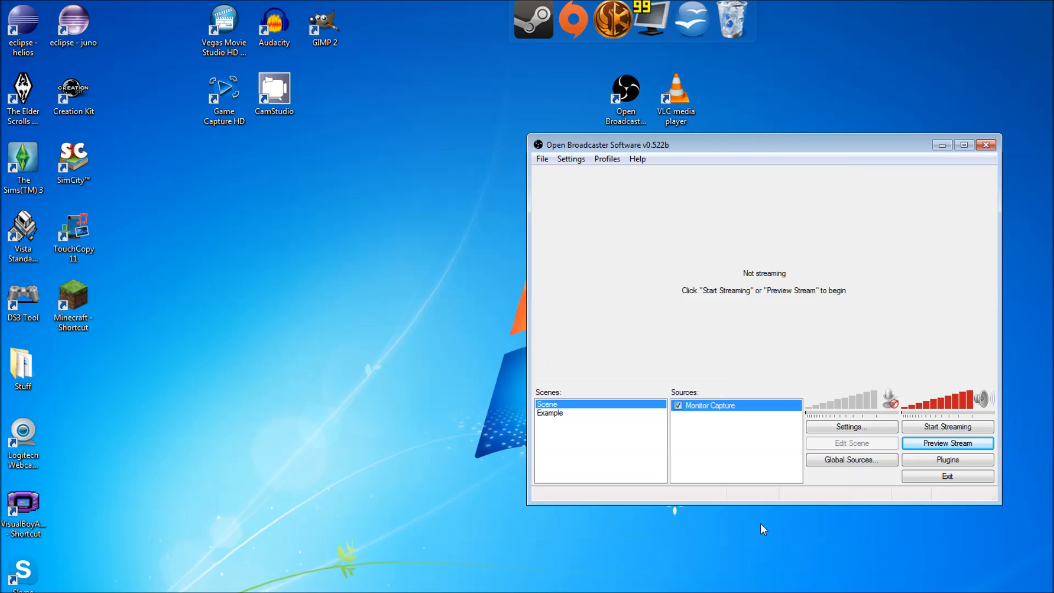
Preview the stream with the monitor capture and move the Open Broadcaster Software window around the desktop.
{"action": "left_click", "coordinate": [940, 442]}
{"action": "left_click_drag", "start_coordinate": [751, 143], "coordinate": [530, 127]}
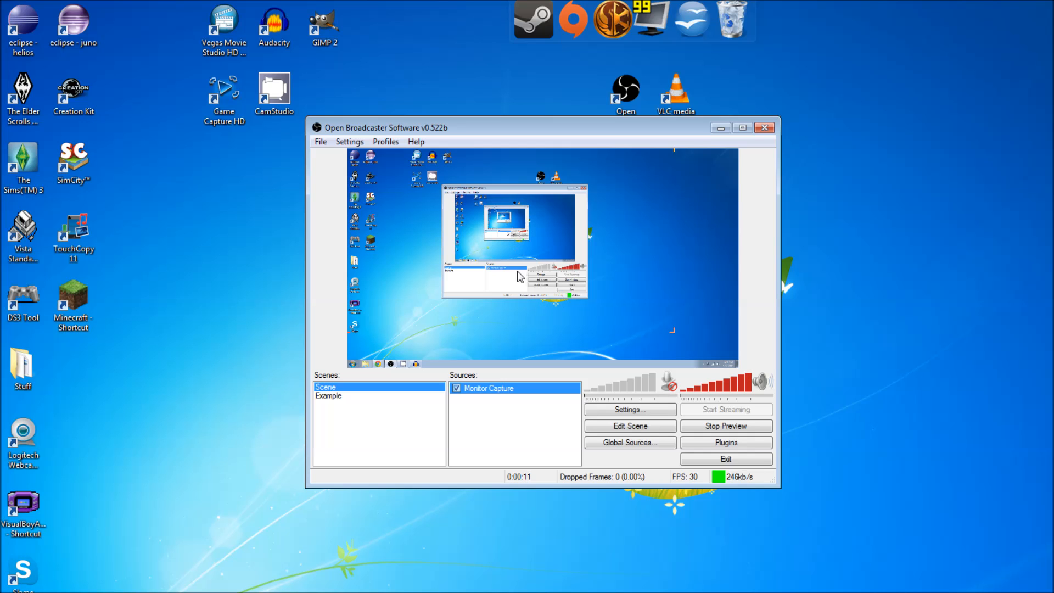
{"action": "left_click_drag", "start_coordinate": [545, 125], "coordinate": [478, 104]}
Shrink the Monitor Capture source slightly in scene editing, and stop the preview.
{"action": "left_click", "coordinate": [579, 407]}
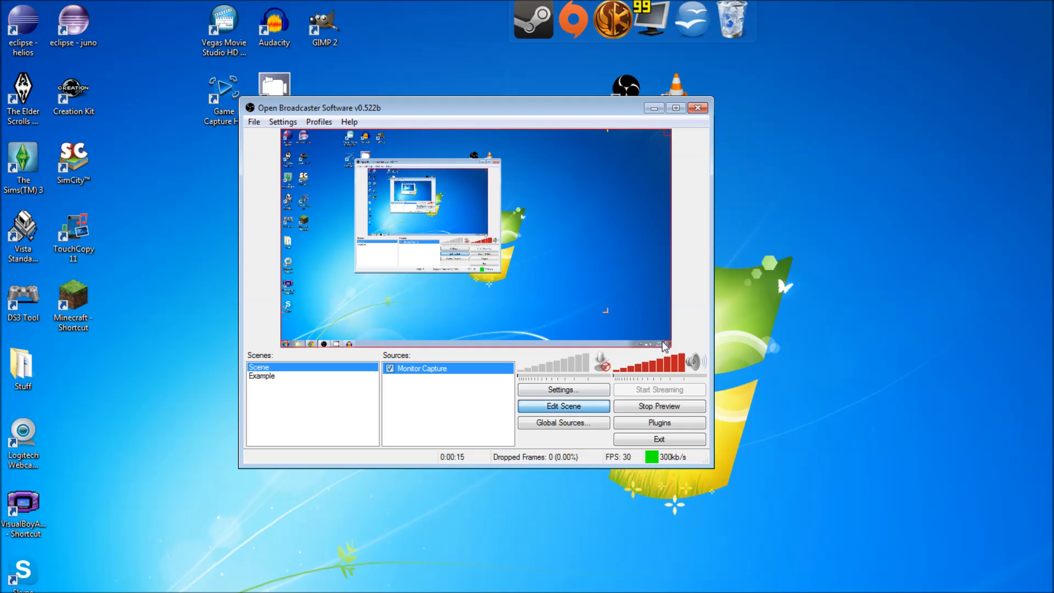
{"action": "mouse_move", "coordinate": [669, 345]}
{"action": "left_mouse_down"}
{"action": "mouse_move", "coordinate": [600, 255]}
{"action": "mouse_move", "coordinate": [669, 346]}
{"action": "left_mouse_up"}
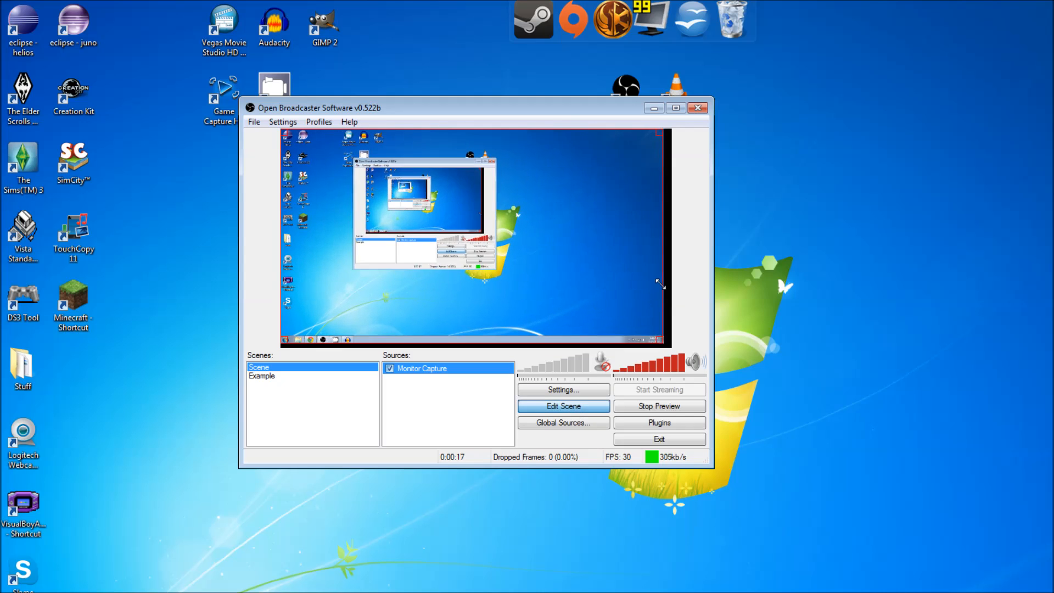
{"action": "left_click", "coordinate": [594, 409]}
{"action": "left_click", "coordinate": [637, 409]}
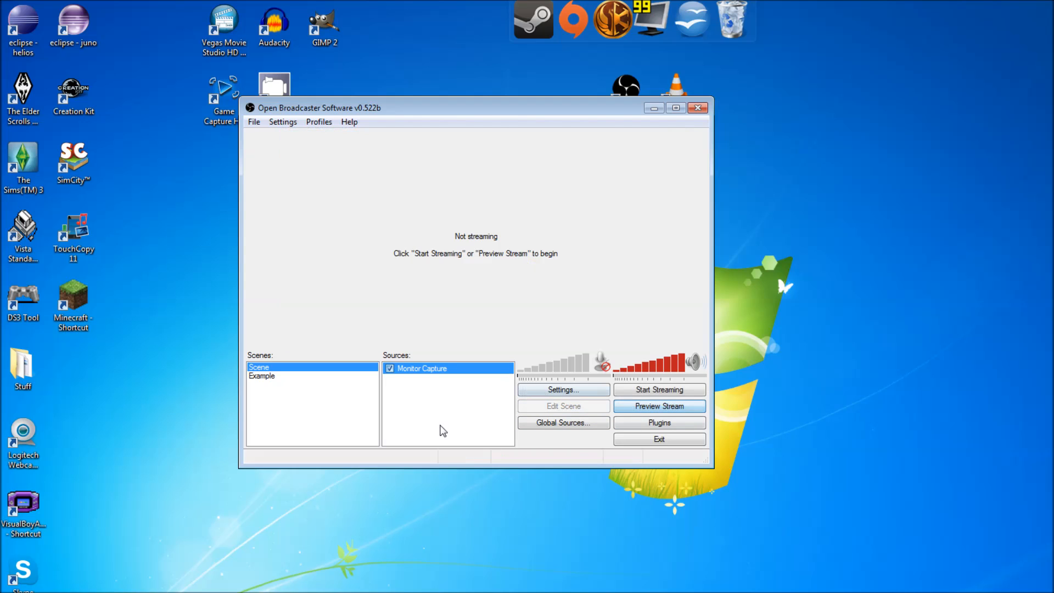
Remove the Monitor Capture source from the scene and confirm the deletion.
{"action": "right_click", "coordinate": [422, 368]}
{"action": "left_click", "coordinate": [455, 395]}
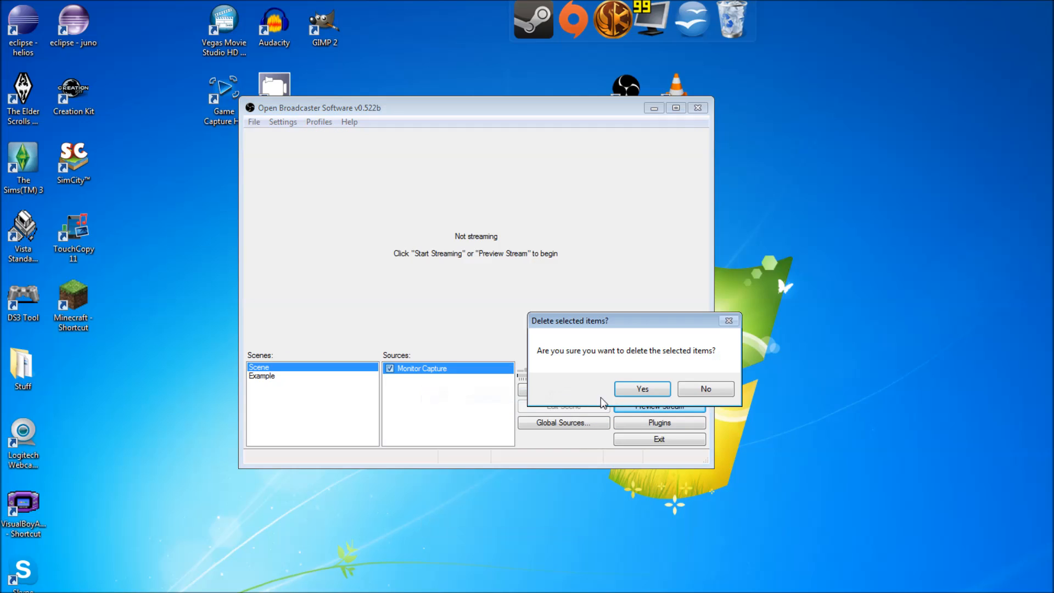
{"action": "left_click", "coordinate": [639, 389]}
Add an Image source to the scene named Scene, accepting the default source name.
{"action": "right_click", "coordinate": [412, 369]}
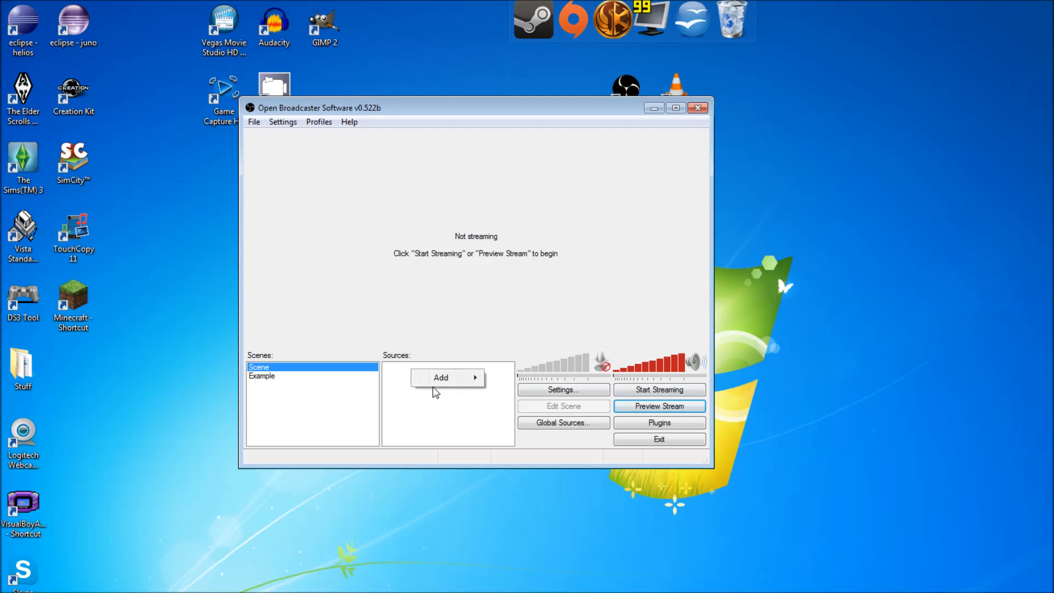
{"action": "mouse_move", "coordinate": [436, 388]}
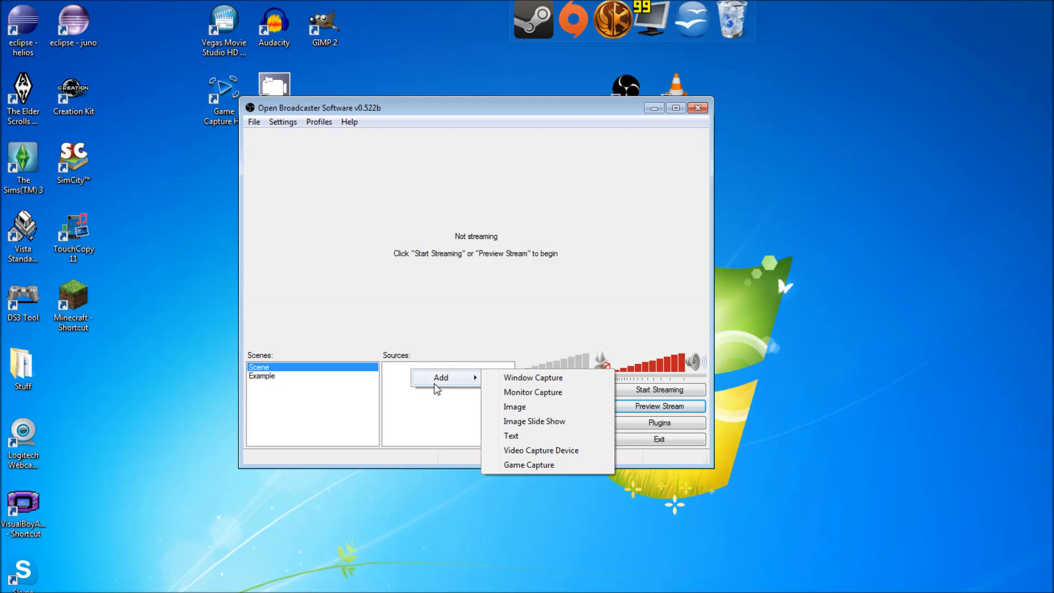
{"action": "left_click", "coordinate": [533, 406]}
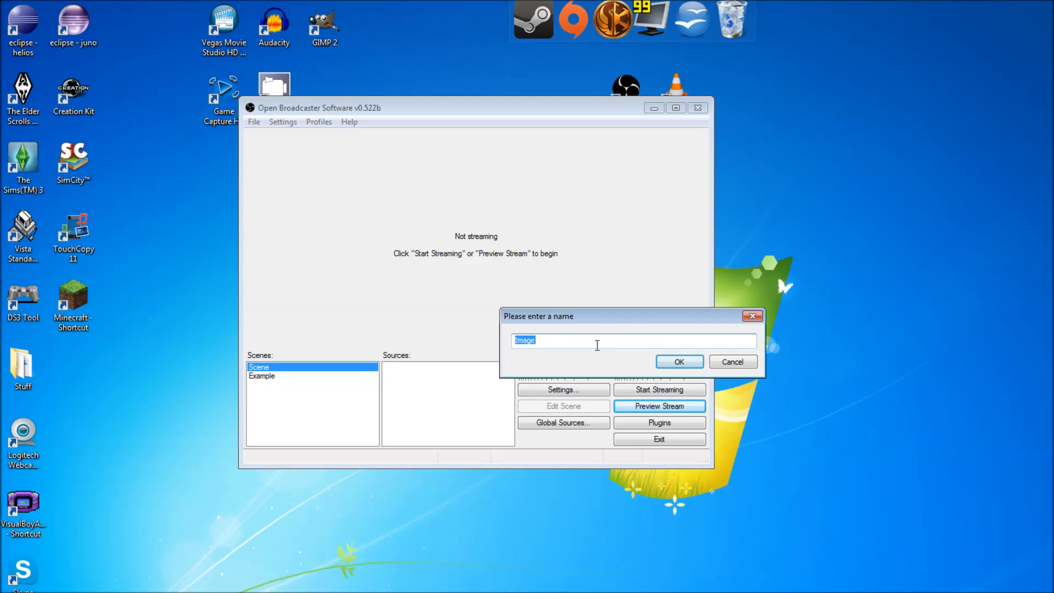
{"action": "left_click", "coordinate": [679, 361]}
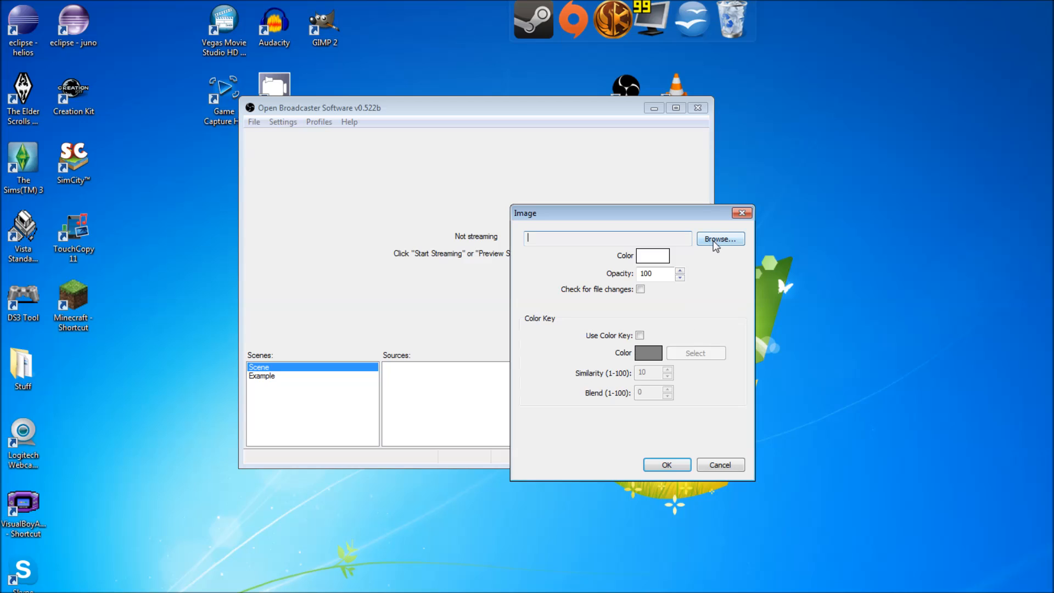
Load the twitch banner-smaller picture from the Pictures library into the Image source and view its color choices without changing the color.
{"action": "left_click", "coordinate": [715, 241]}
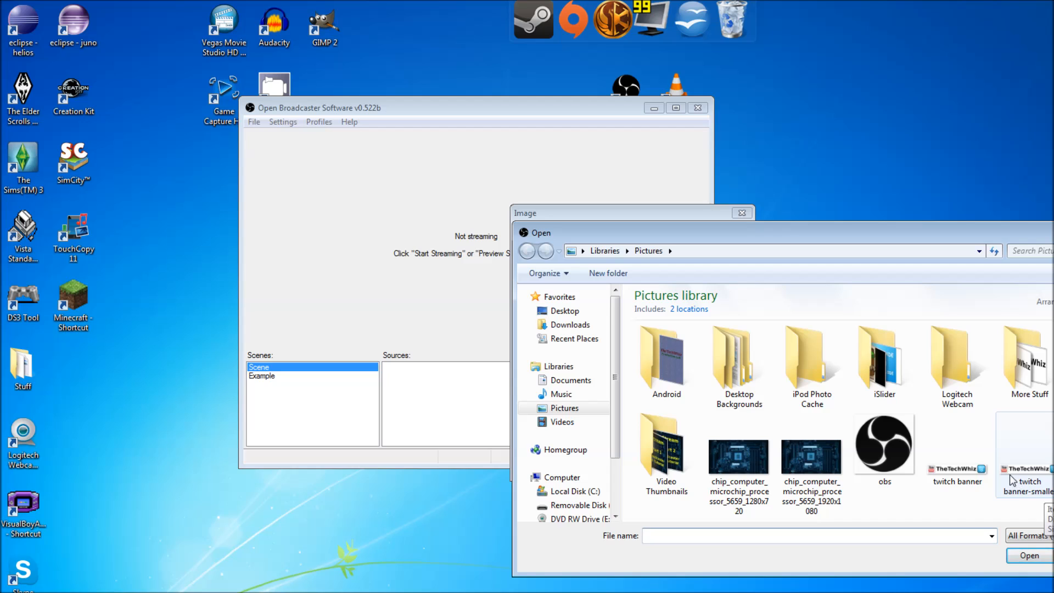
{"action": "double_click", "coordinate": [1023, 436]}
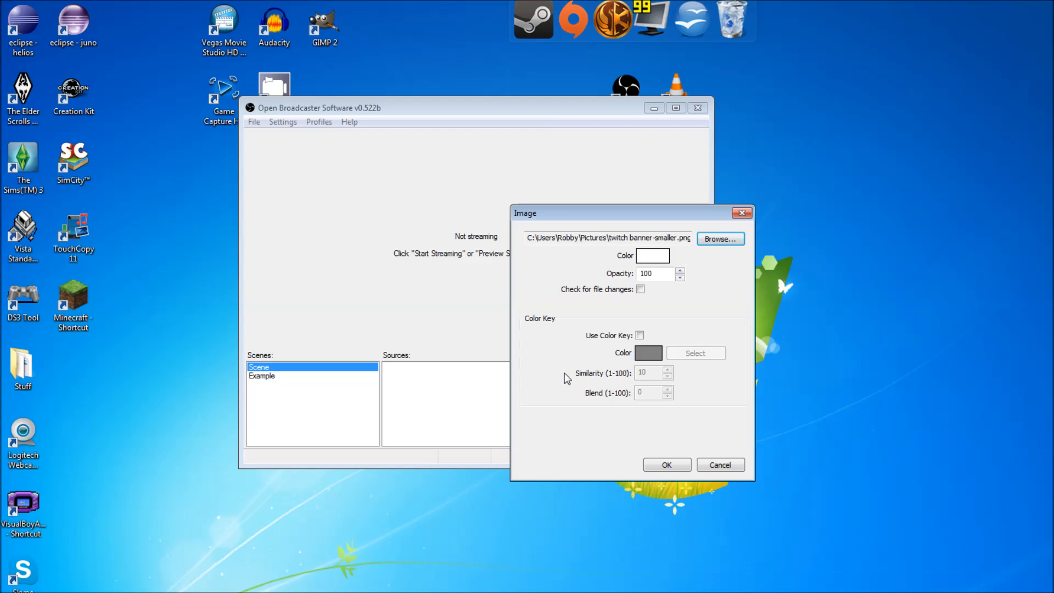
{"action": "left_click_drag", "start_coordinate": [625, 218], "coordinate": [479, 156]}
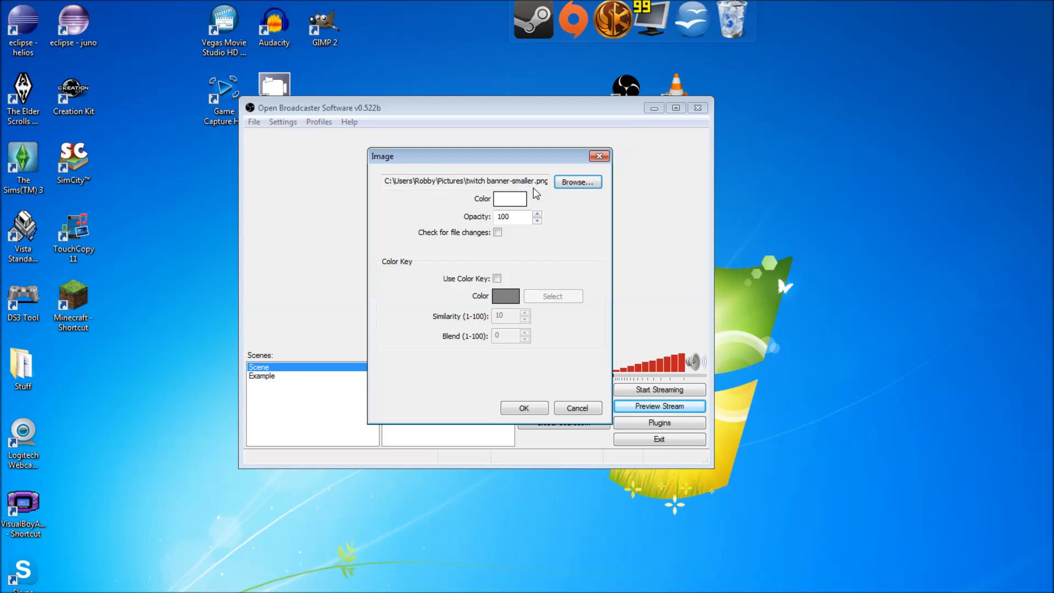
{"action": "left_click", "coordinate": [516, 201]}
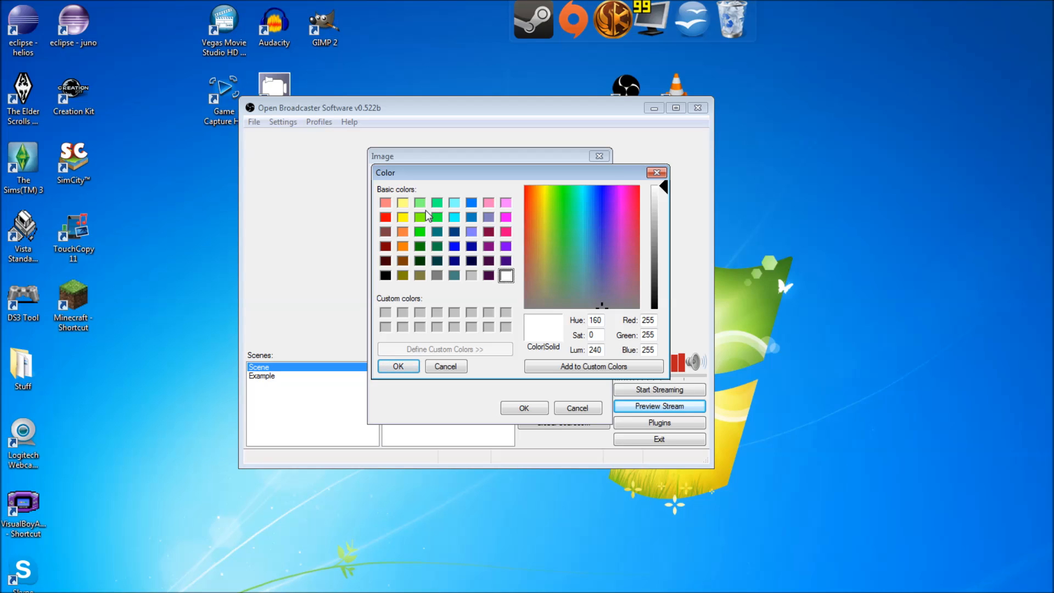
{"action": "left_click", "coordinate": [445, 366]}
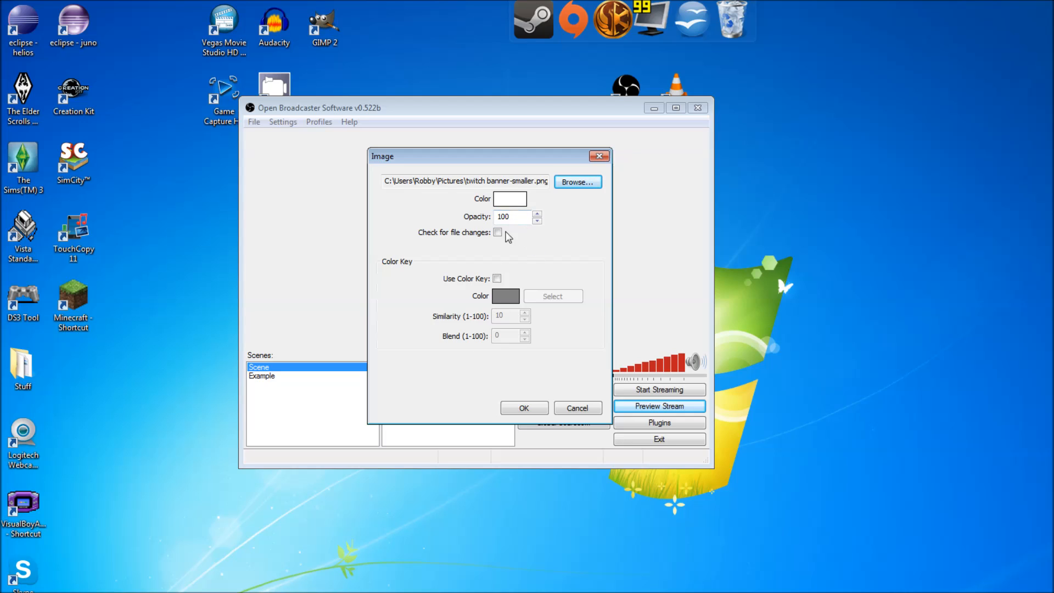
Turn on checking for file changes for the Image source and accept its settings.
{"action": "left_click", "coordinate": [497, 232]}
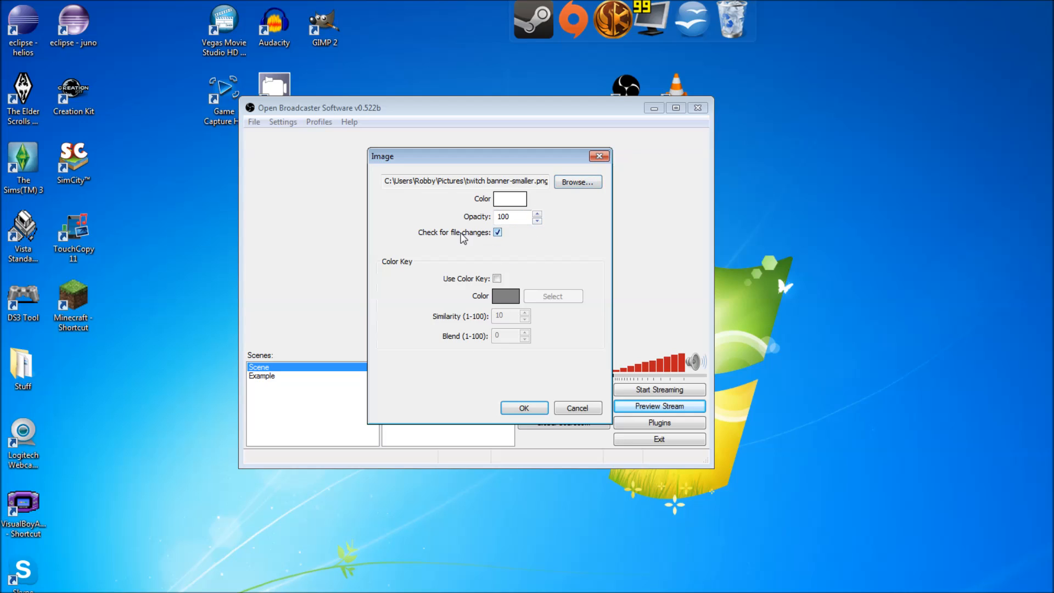
{"action": "left_click", "coordinate": [497, 232]}
{"action": "left_click", "coordinate": [498, 233]}
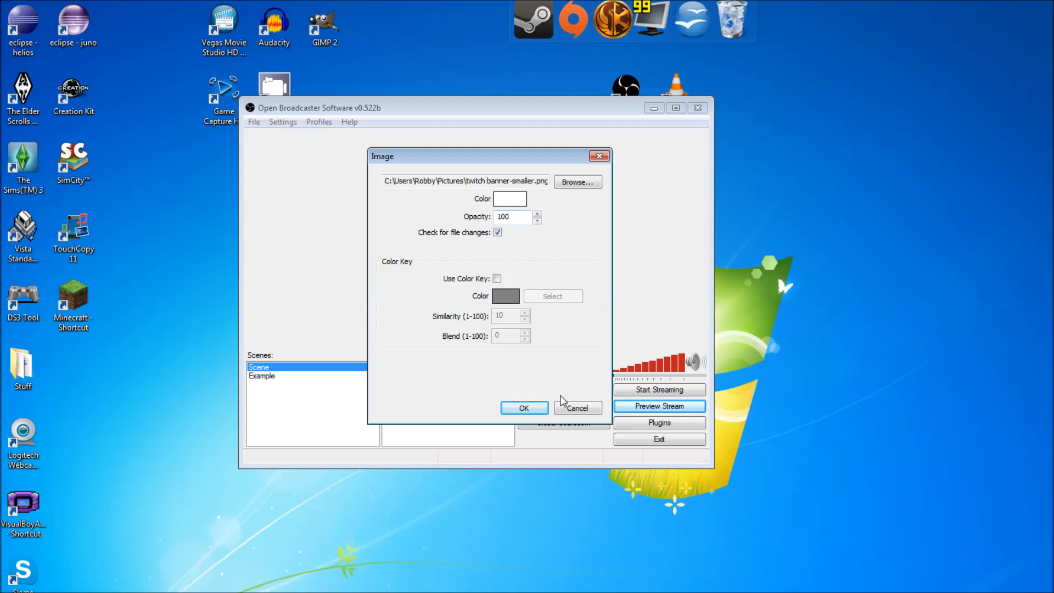
{"action": "left_click", "coordinate": [538, 412]}
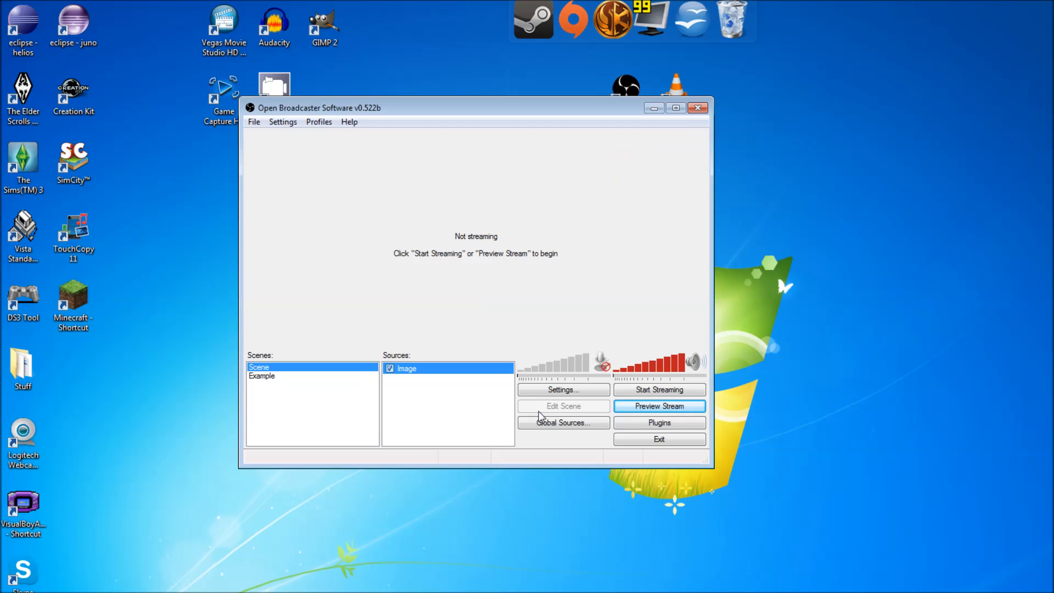
Preview the banner image briefly, stop the preview, and delete the Image source from the scene.
{"action": "left_click", "coordinate": [658, 406]}
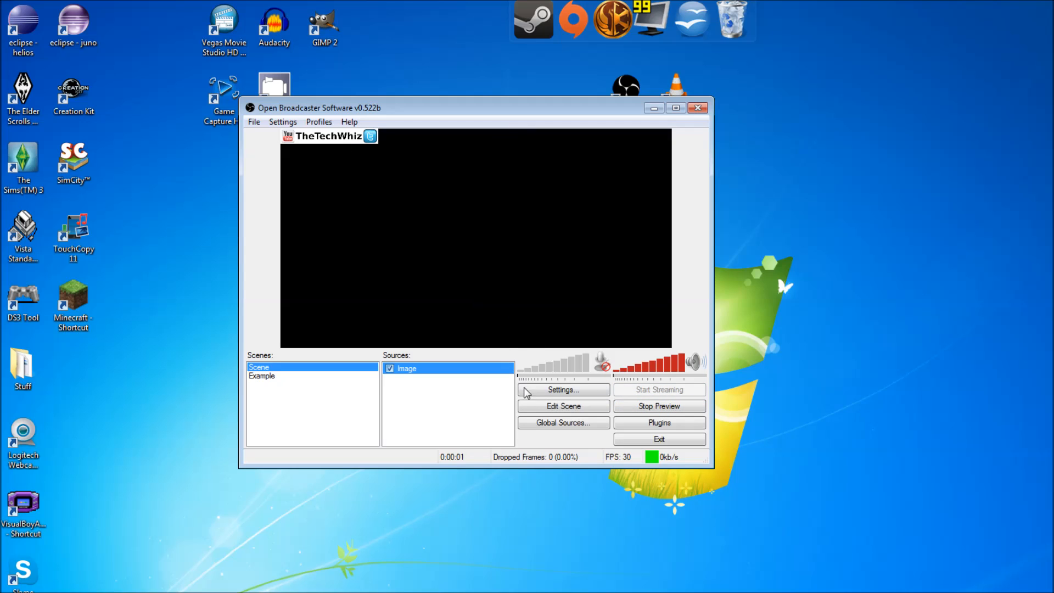
{"action": "left_click", "coordinate": [632, 408]}
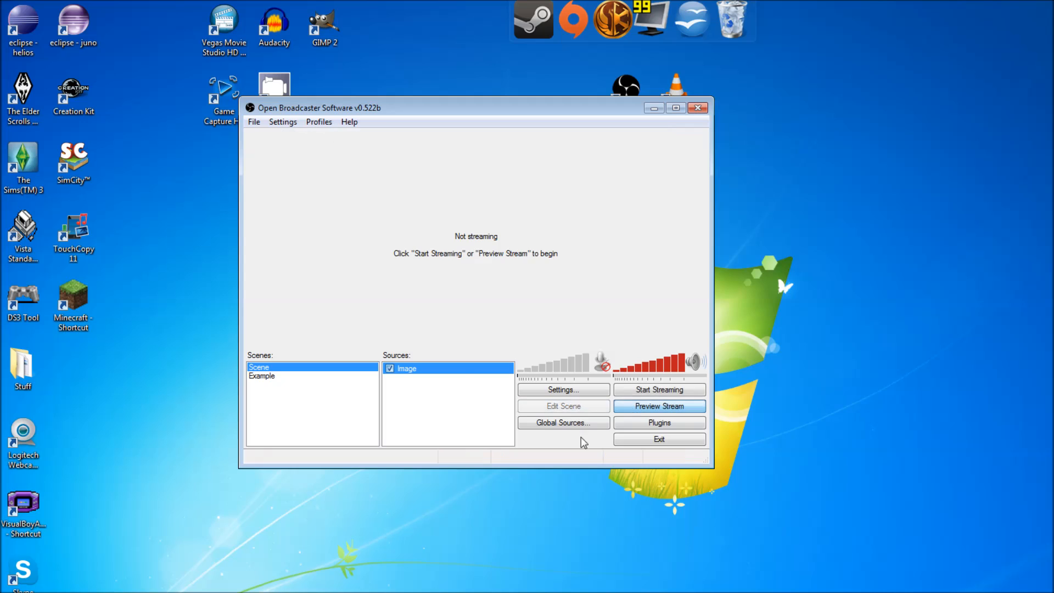
{"action": "right_click", "coordinate": [450, 368]}
{"action": "left_click", "coordinate": [487, 397]}
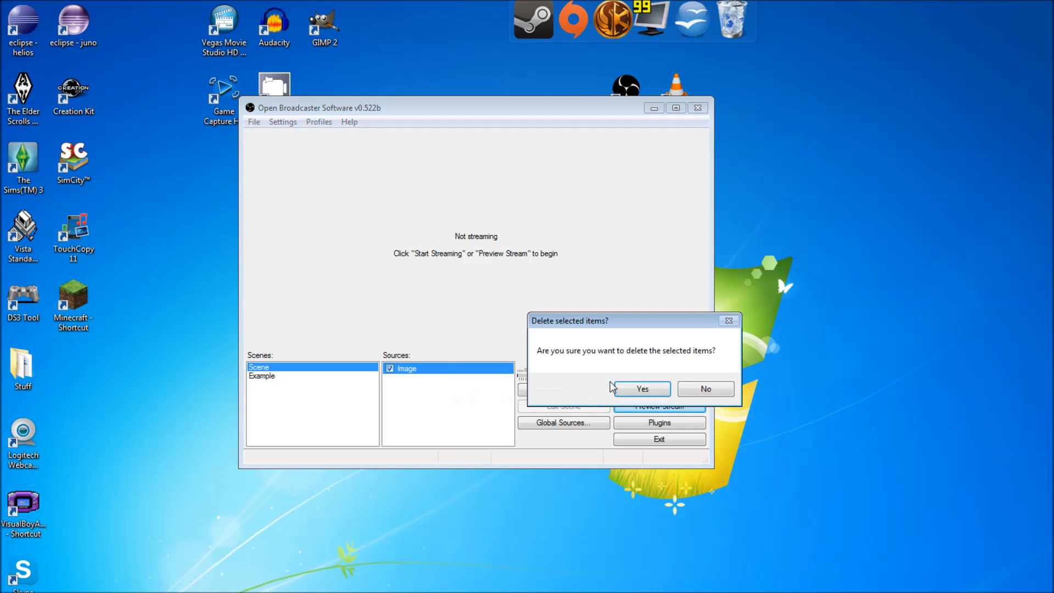
{"action": "left_click", "coordinate": [629, 389]}
Add an Image Slide Show source to the scene named Scene, accepting the default source name.
{"action": "right_click", "coordinate": [441, 395]}
{"action": "mouse_move", "coordinate": [479, 400]}
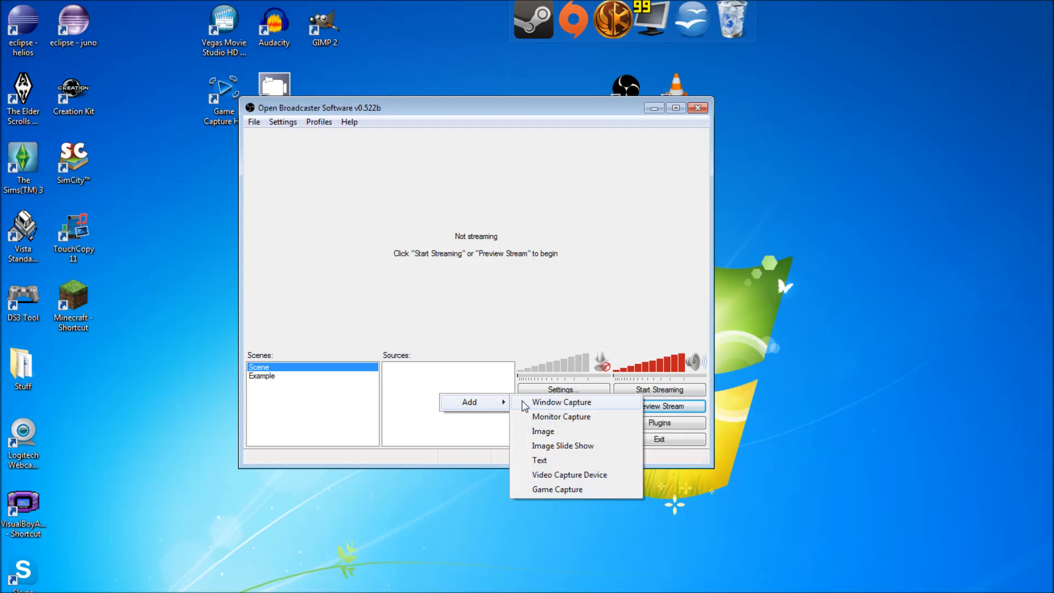
{"action": "left_click", "coordinate": [565, 446]}
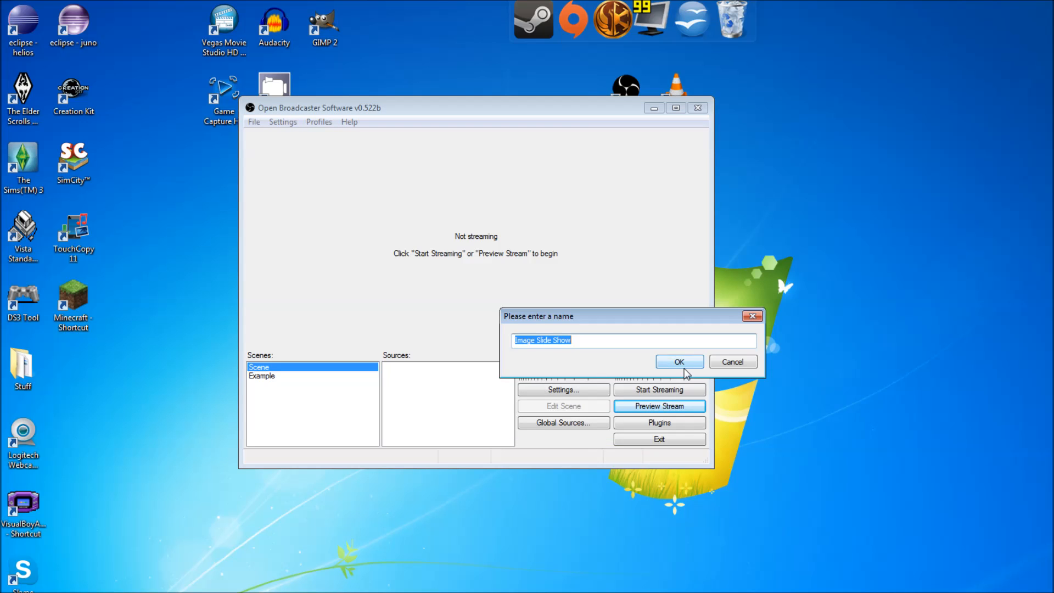
{"action": "left_click", "coordinate": [685, 367]}
{"action": "left_click_drag", "start_coordinate": [654, 235], "coordinate": [532, 179]}
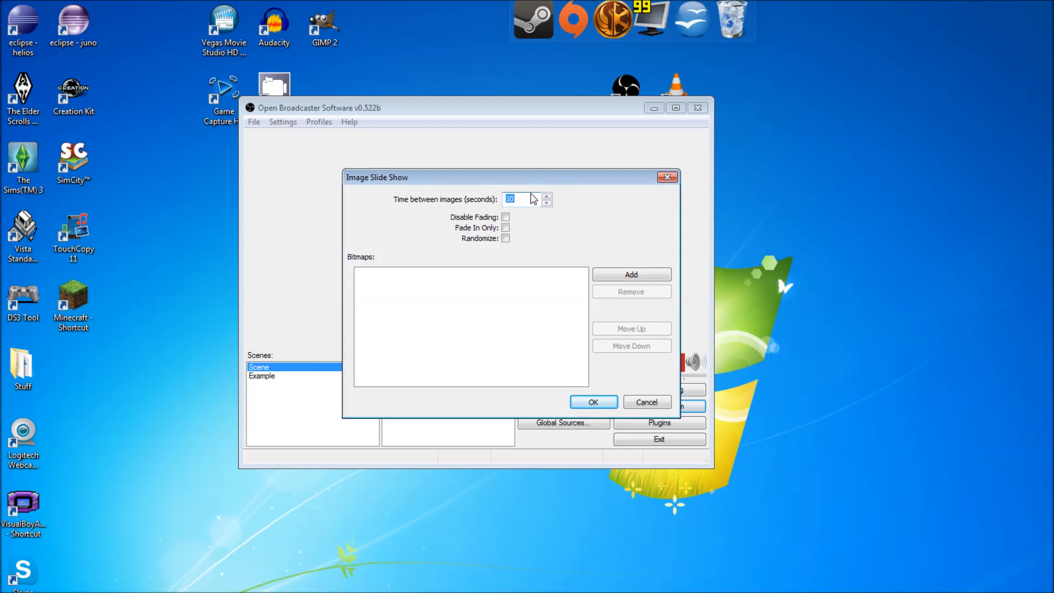
Add the twitch banner-smaller and obs pictures from the Pictures library to the slide show.
{"action": "left_click", "coordinate": [630, 275]}
{"action": "double_click", "coordinate": [862, 437]}
{"action": "left_click", "coordinate": [629, 280]}
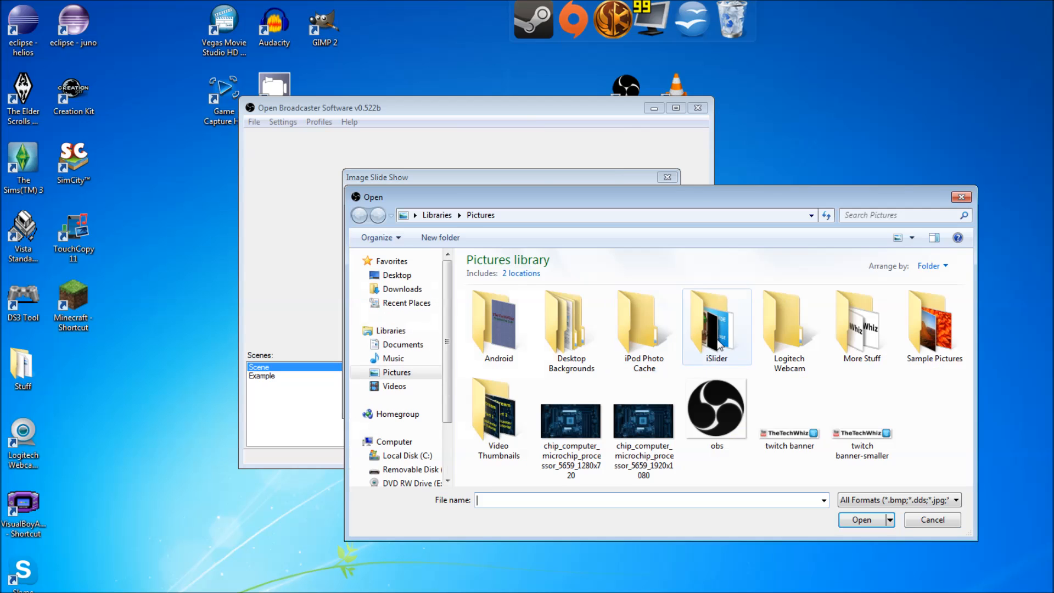
{"action": "double_click", "coordinate": [719, 404]}
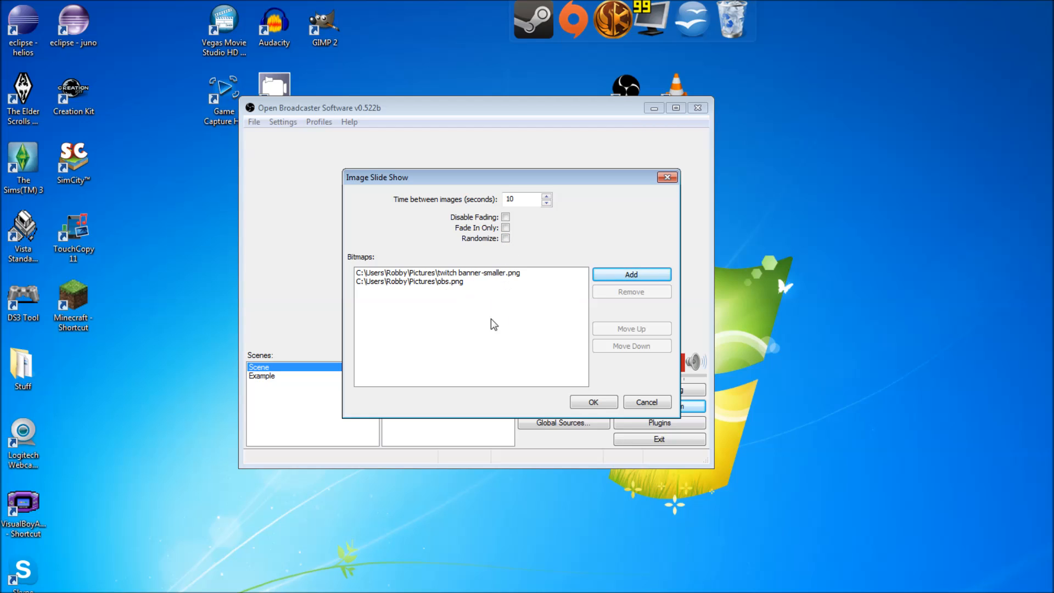
Set the slide show's time between images to 2 seconds and accept the settings.
{"action": "left_click", "coordinate": [445, 272]}
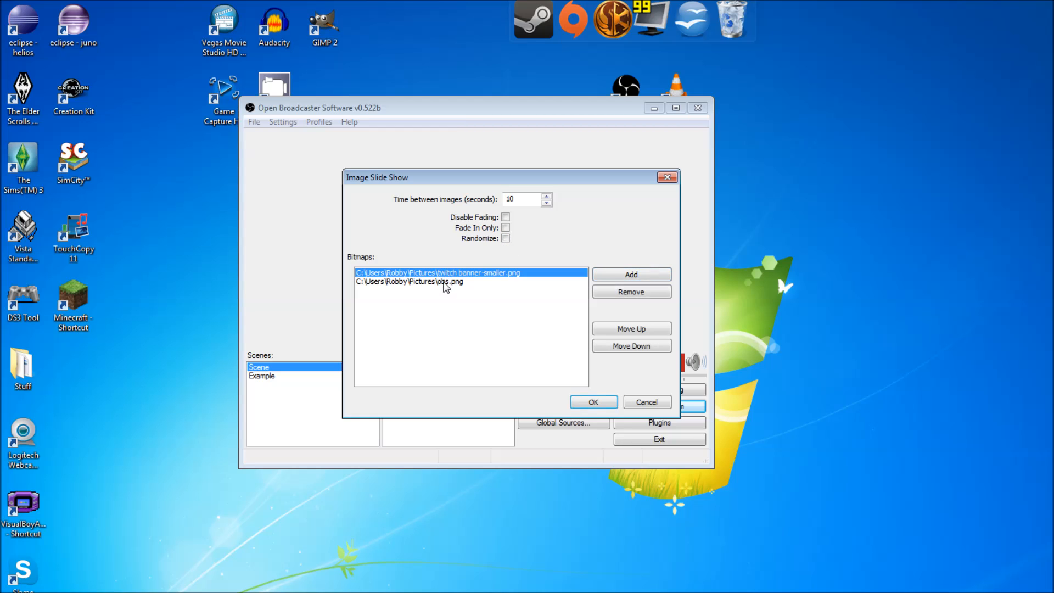
{"action": "left_click", "coordinate": [445, 282]}
{"action": "left_click_drag", "start_coordinate": [531, 196], "coordinate": [503, 198]}
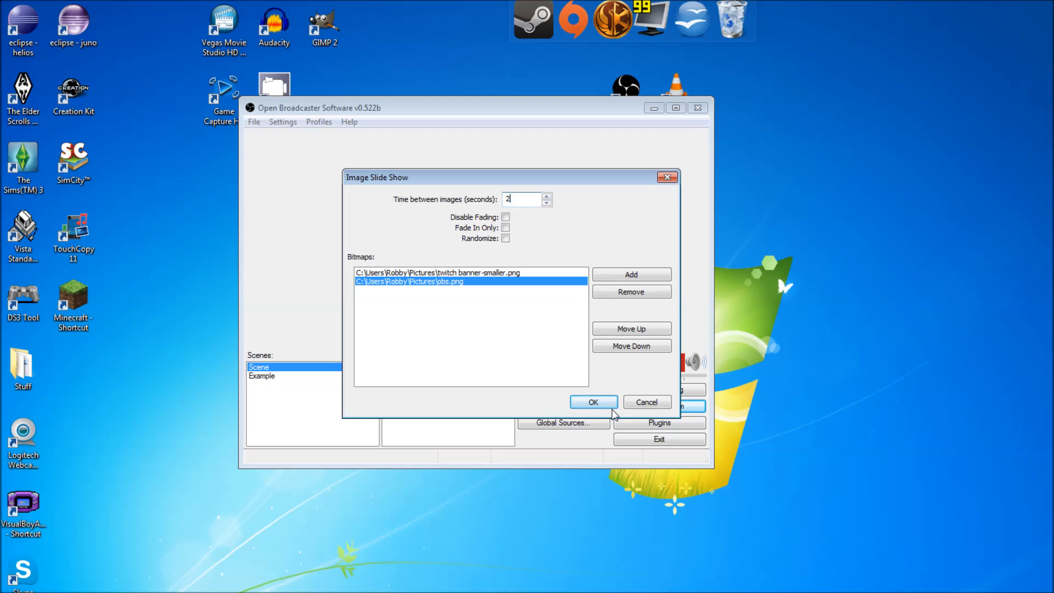
{"action": "left_click", "coordinate": [607, 403]}
Preview the stream, enlarge the slide show to most of the frame's width in scene editing, and stop the preview.
{"action": "left_click", "coordinate": [620, 405]}
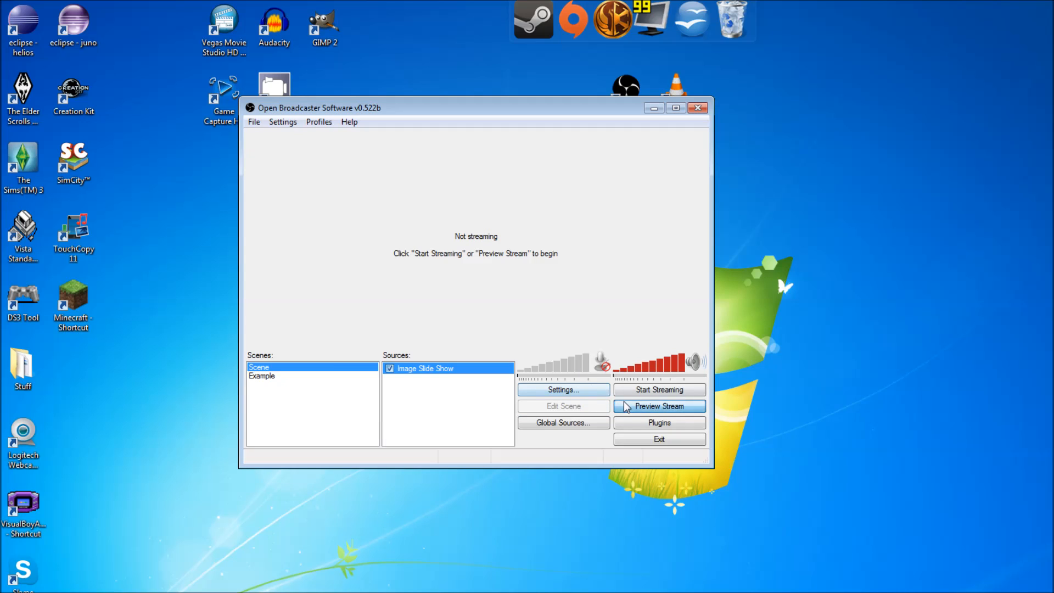
{"action": "left_click", "coordinate": [536, 410]}
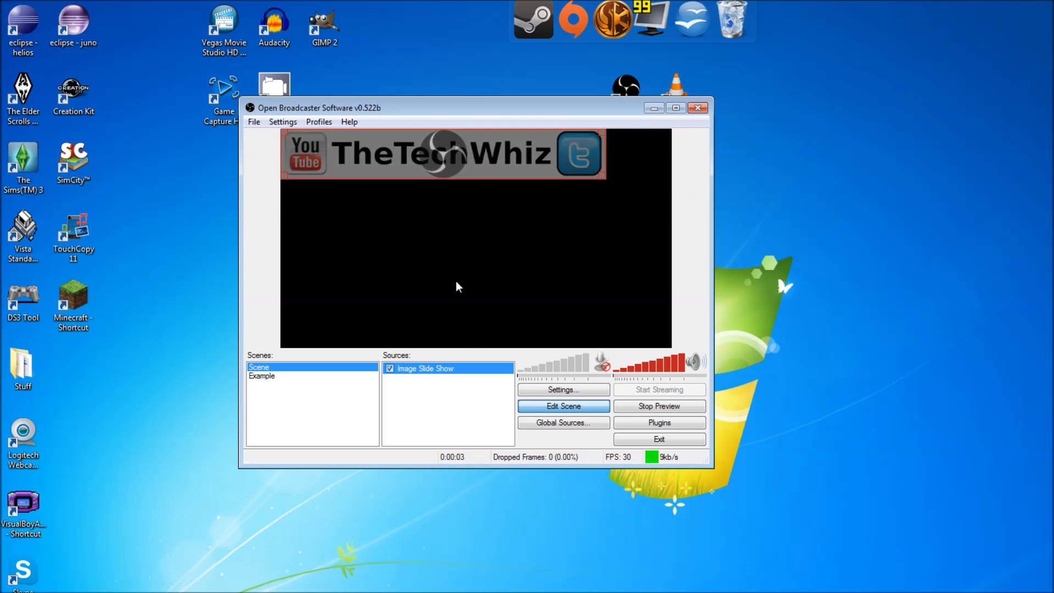
{"action": "left_click", "coordinate": [660, 408]}
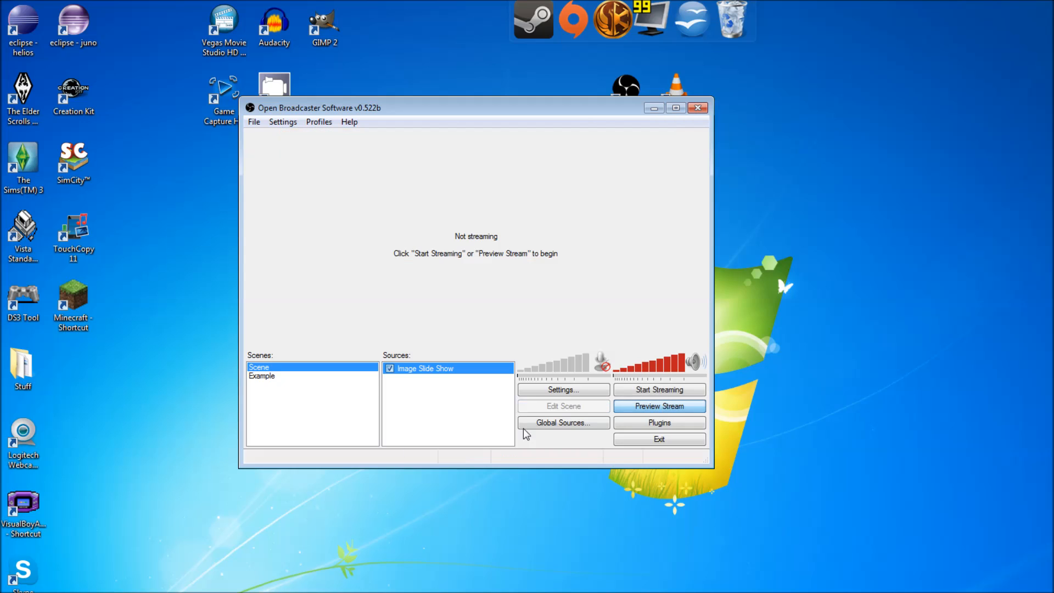
Remove the Image Slide Show source from the scene and confirm the deletion.
{"action": "right_click", "coordinate": [418, 370]}
{"action": "left_click", "coordinate": [465, 394]}
{"action": "left_click", "coordinate": [639, 391]}
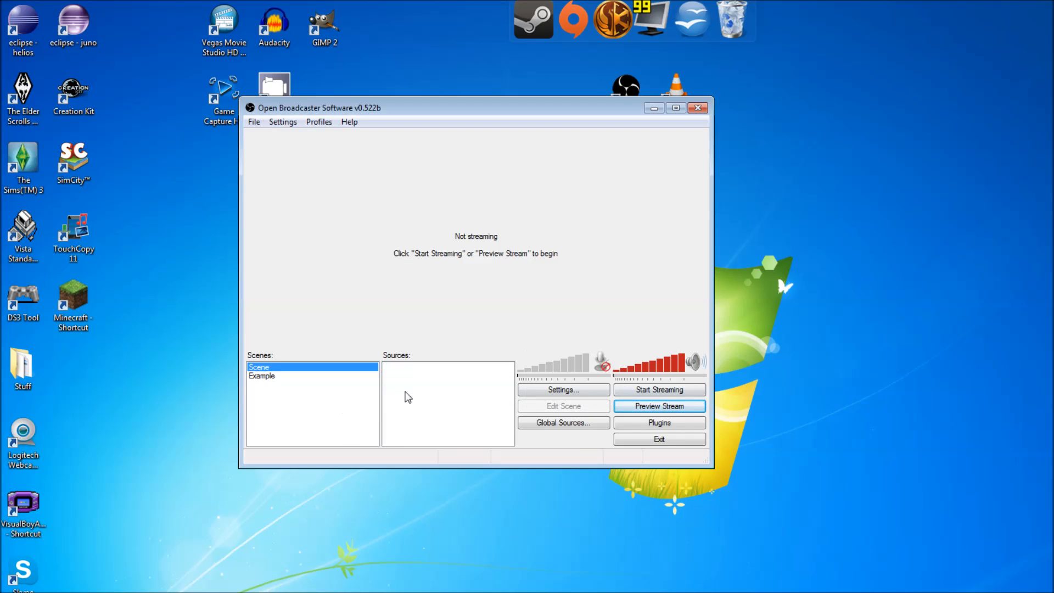
Add a Text source to the scene named Scene, accepting the default source name.
{"action": "right_click", "coordinate": [405, 394]}
{"action": "mouse_move", "coordinate": [461, 400]}
{"action": "left_click", "coordinate": [570, 460]}
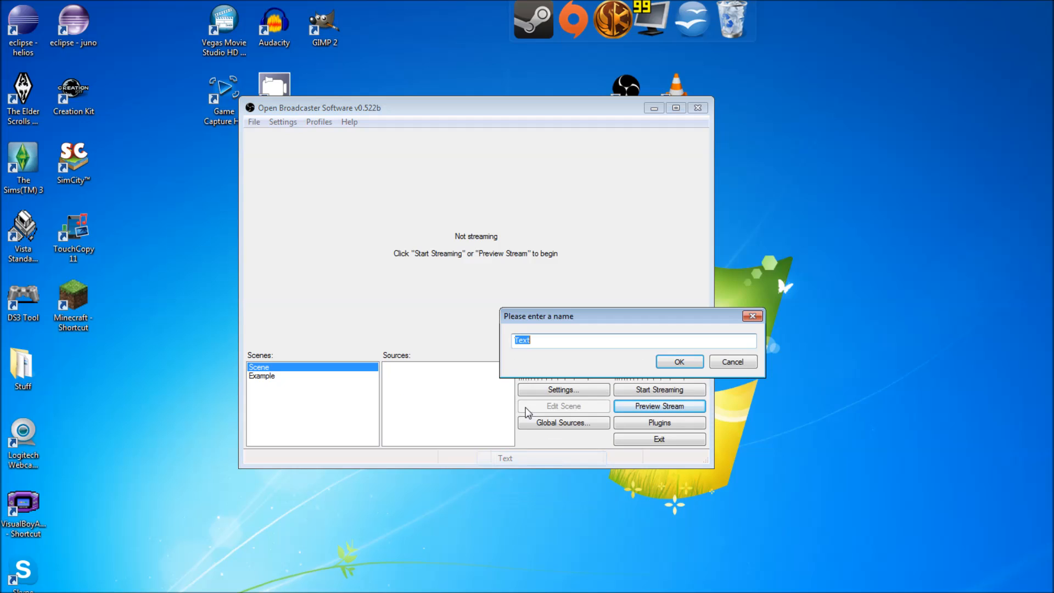
{"action": "left_click", "coordinate": [673, 360]}
{"action": "left_click_drag", "start_coordinate": [662, 165], "coordinate": [562, 128]}
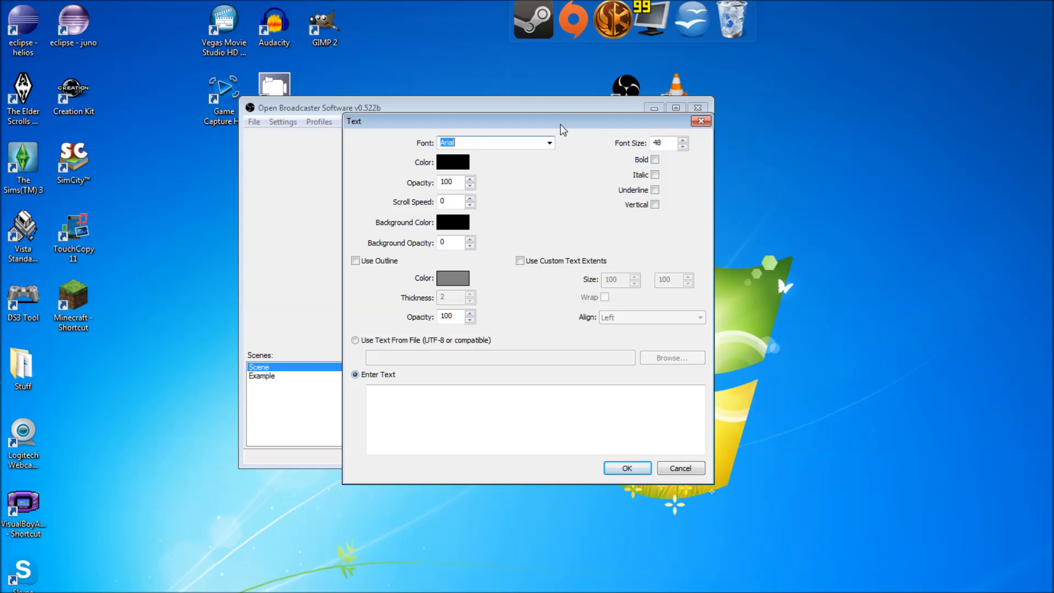
Enter "Technical difficulties" as the content of the Text source.
{"action": "left_click", "coordinate": [603, 408]}
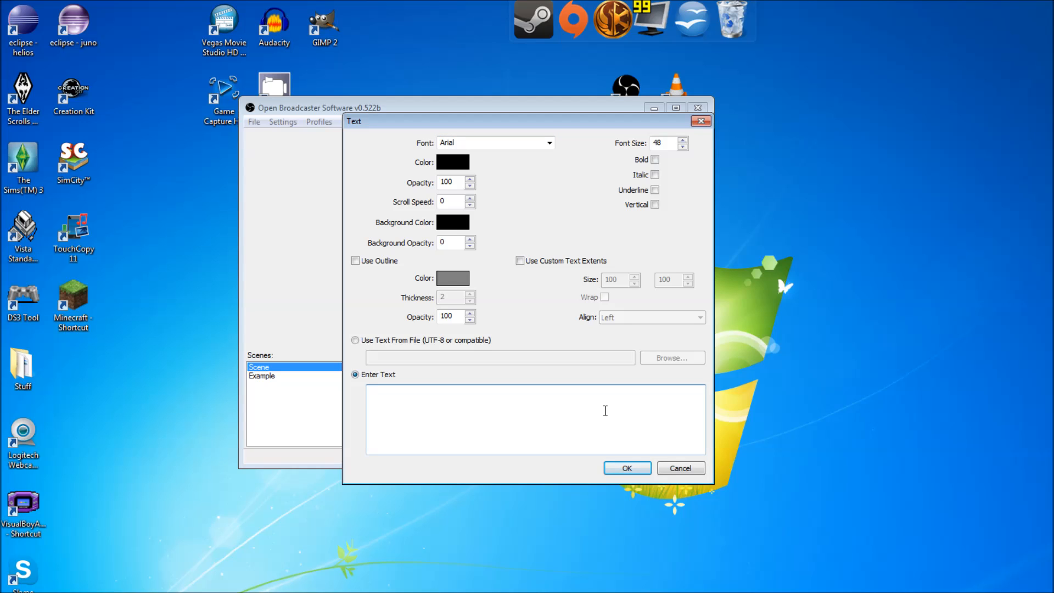
{"action": "type", "text": "Technical difficulties"}
{"action": "left_click_drag", "start_coordinate": [452, 397], "coordinate": [412, 398]}
{"action": "left_click", "coordinate": [459, 396]}
Set the text color to white, give the text a scroll speed, and accept the Text source settings.
{"action": "left_click", "coordinate": [453, 163]}
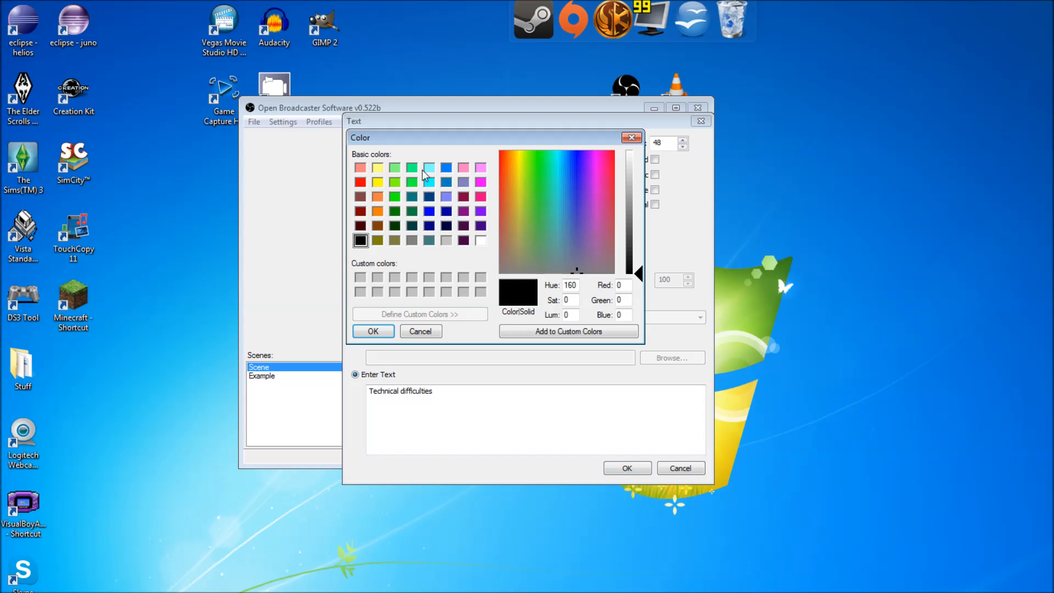
{"action": "left_click", "coordinate": [480, 240]}
{"action": "left_click", "coordinate": [387, 332]}
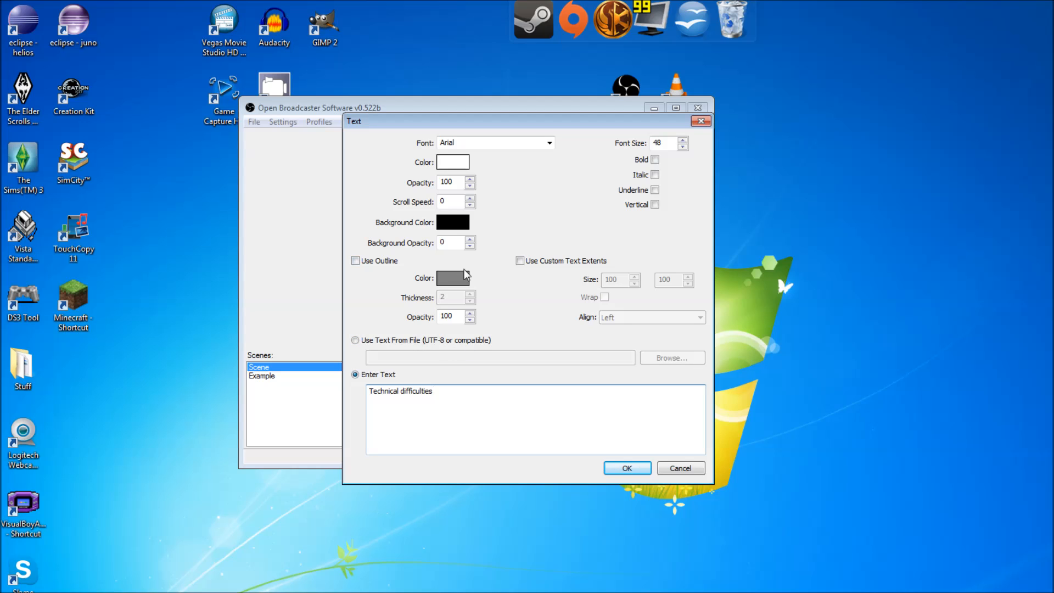
{"action": "left_click", "coordinate": [462, 198]}
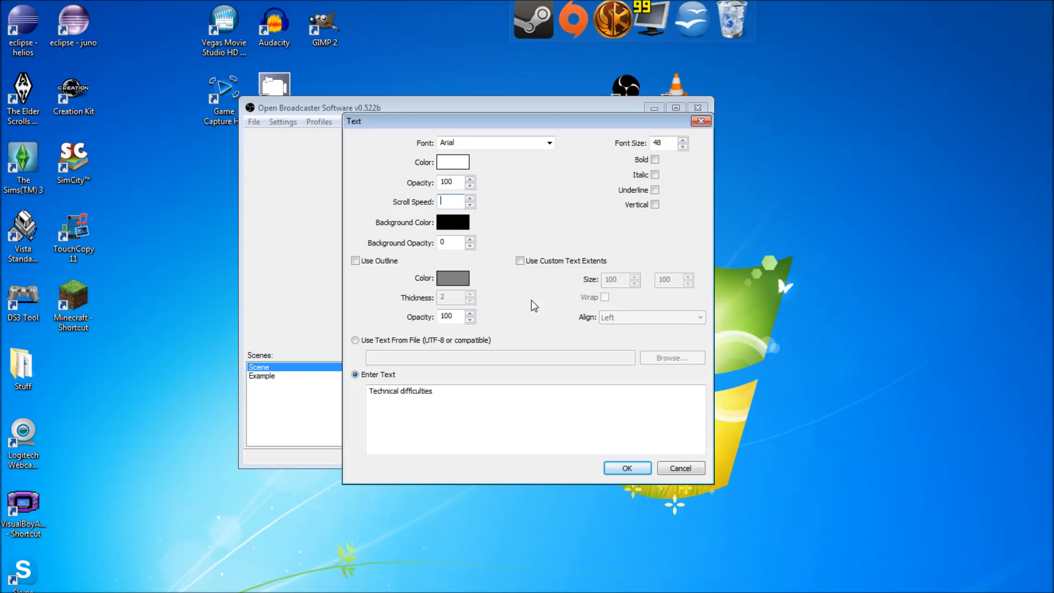
{"action": "left_click", "coordinate": [625, 471]}
Preview the scrolling text, enlarge it to most of the frame's width in scene editing, and stop the preview.
{"action": "left_click", "coordinate": [637, 407]}
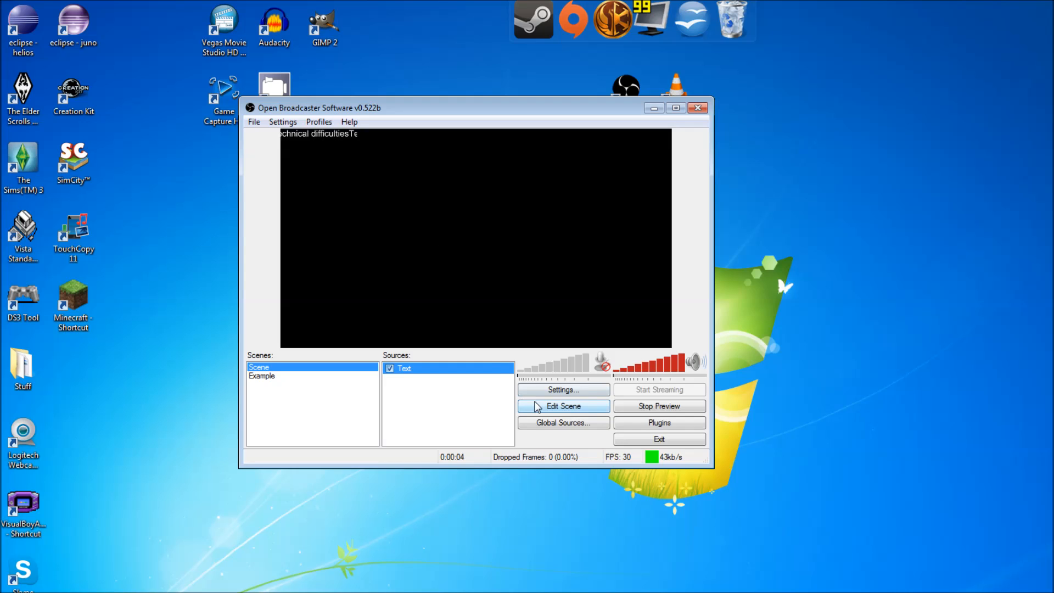
{"action": "left_click", "coordinate": [535, 406]}
{"action": "left_click_drag", "start_coordinate": [356, 140], "coordinate": [621, 170]}
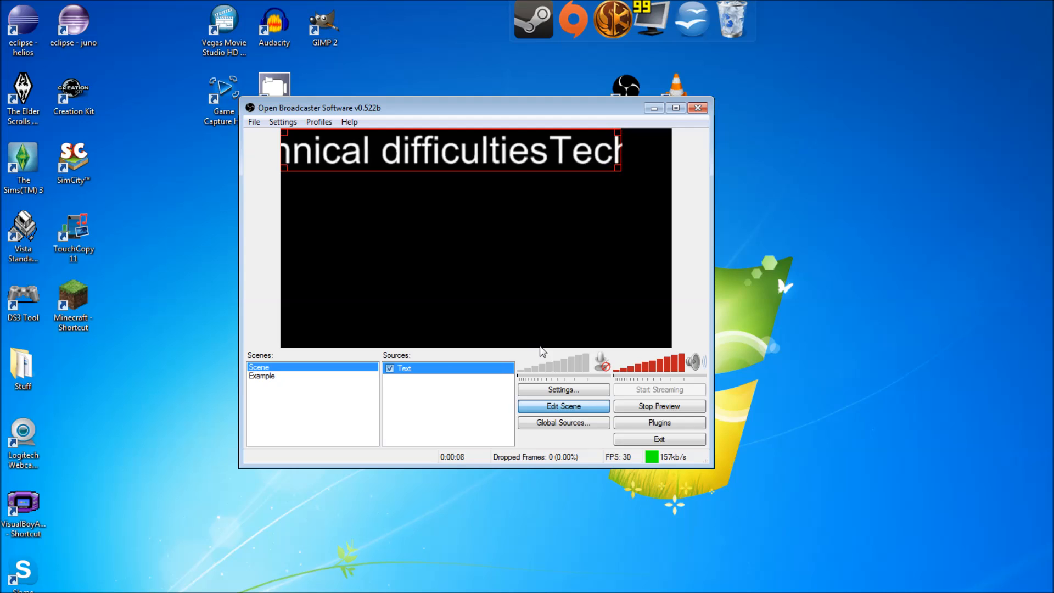
{"action": "left_click", "coordinate": [586, 411]}
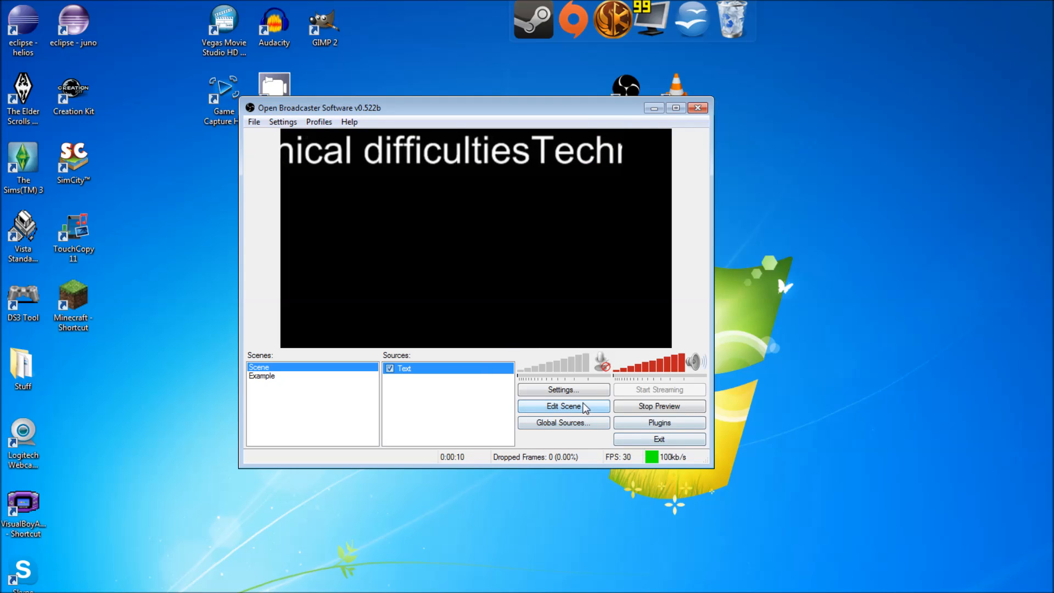
{"action": "left_click", "coordinate": [669, 411]}
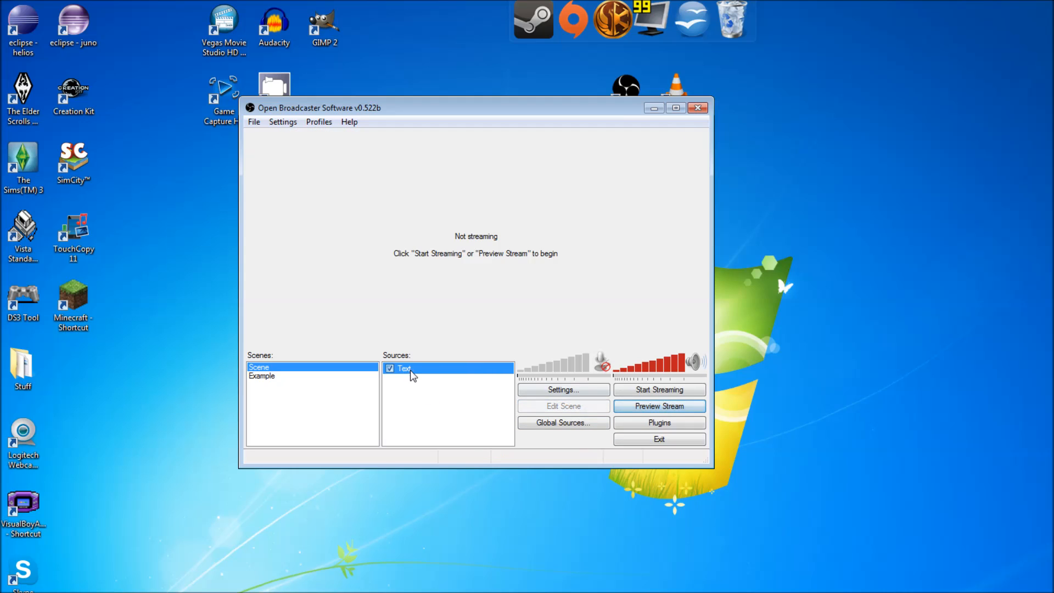
Remove the Text source from the scene and confirm the deletion.
{"action": "right_click", "coordinate": [411, 368]}
{"action": "left_click", "coordinate": [557, 397]}
{"action": "key", "text": "Return"}
Add a Video Capture Device source named "Capture HD" to the scene named Scene.
{"action": "right_click", "coordinate": [466, 394]}
{"action": "mouse_move", "coordinate": [528, 402]}
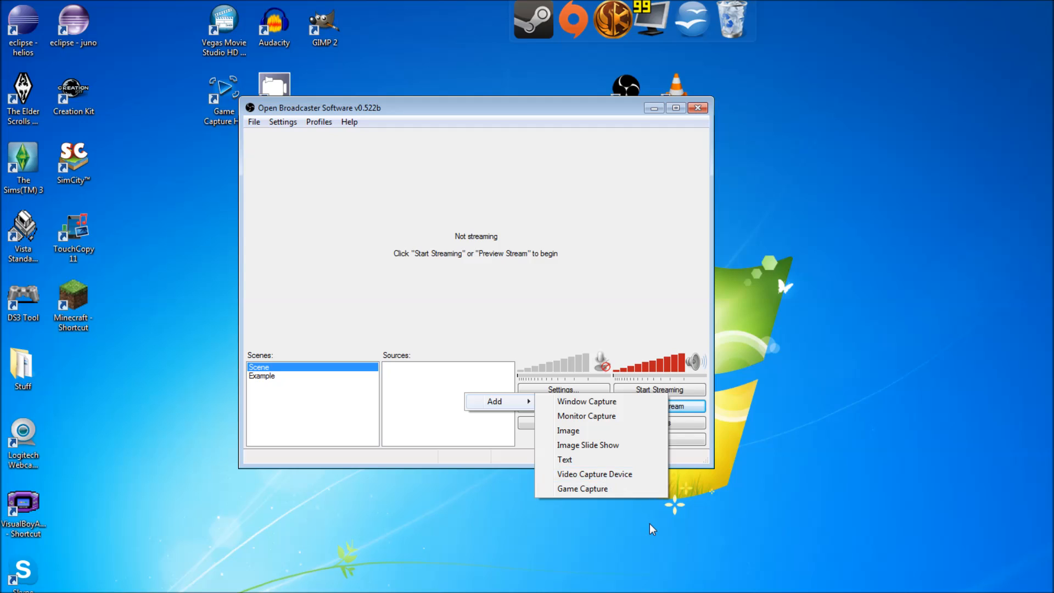
{"action": "left_click", "coordinate": [620, 475]}
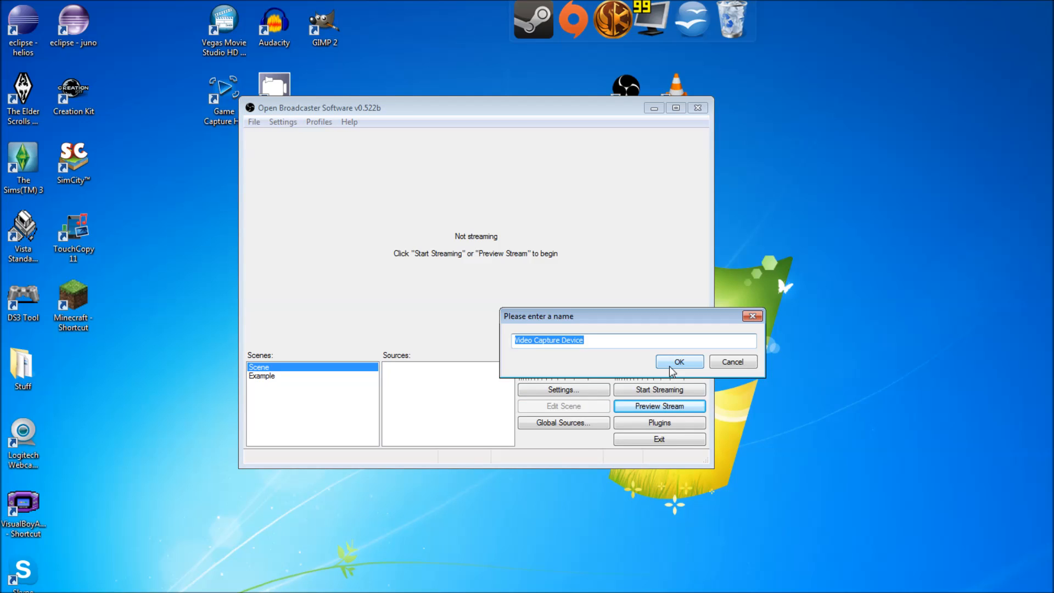
{"action": "type", "text": "Capture "}
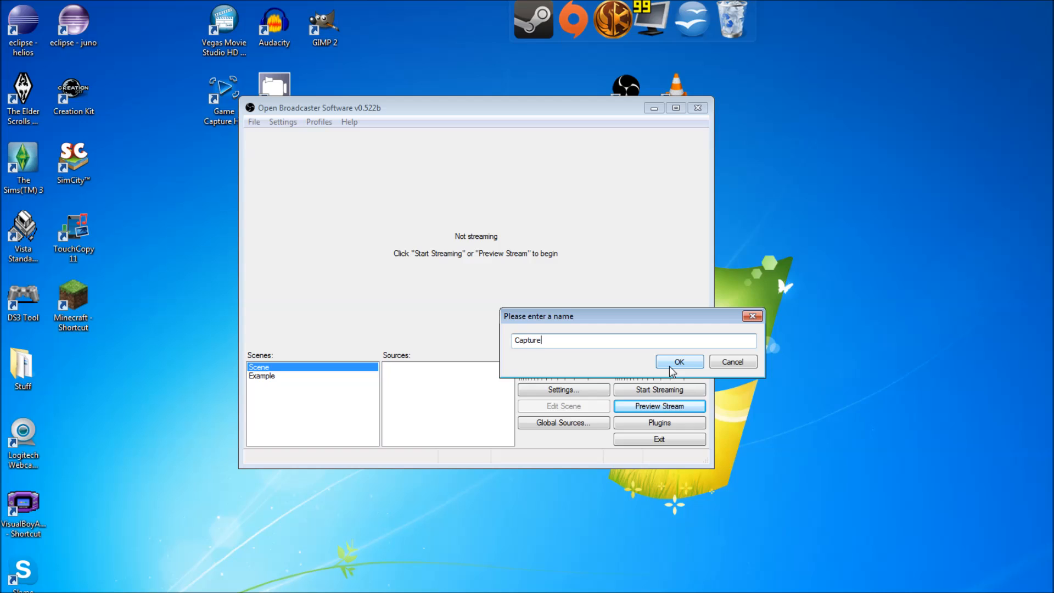
{"action": "type", "text": "HD"}
{"action": "left_click", "coordinate": [670, 367]}
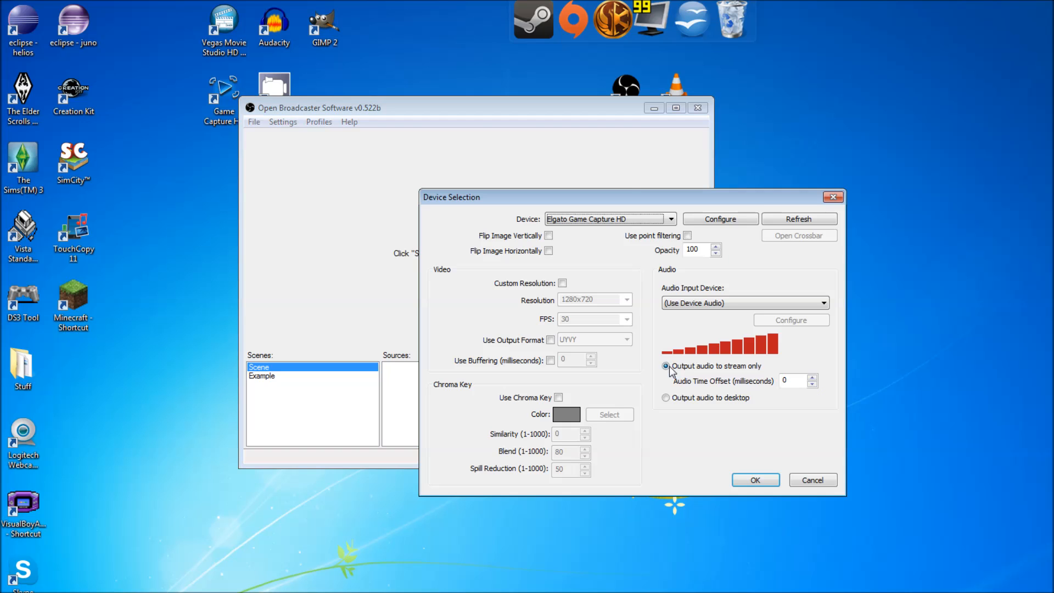
Select Elgato Game Capture HD as the capture device and enable a custom resolution for its video.
{"action": "left_click_drag", "start_coordinate": [634, 193], "coordinate": [536, 157]}
{"action": "left_click", "coordinate": [562, 187]}
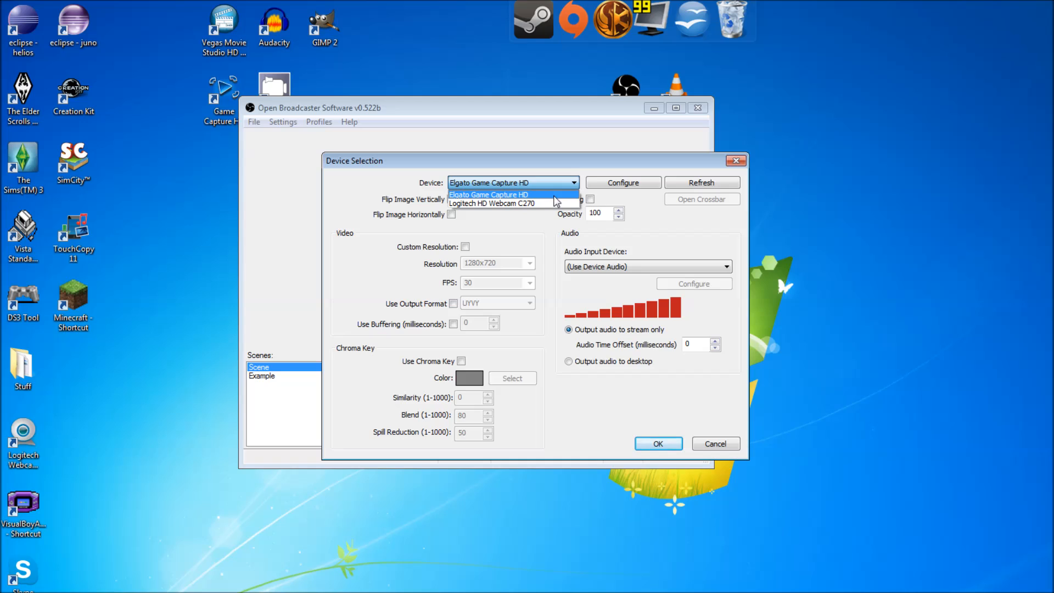
{"action": "left_click", "coordinate": [555, 196]}
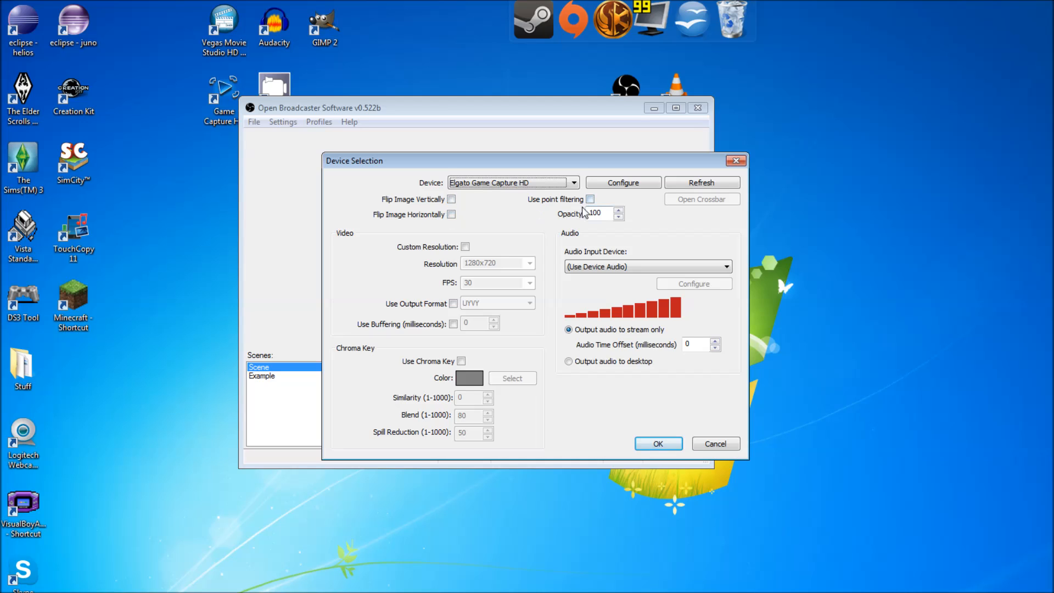
{"action": "left_click", "coordinate": [613, 218]}
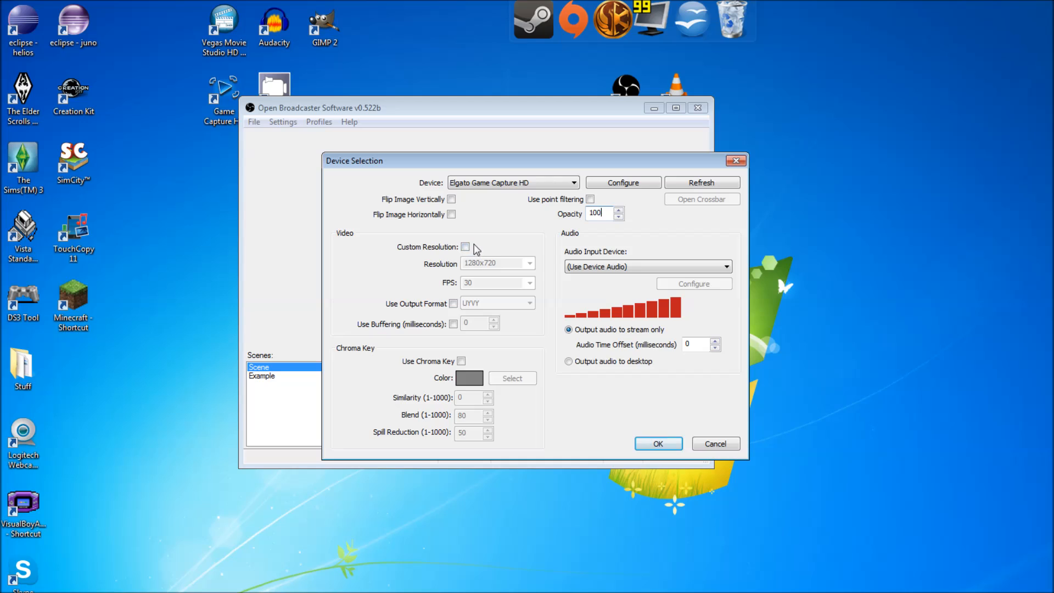
{"action": "left_click", "coordinate": [465, 247]}
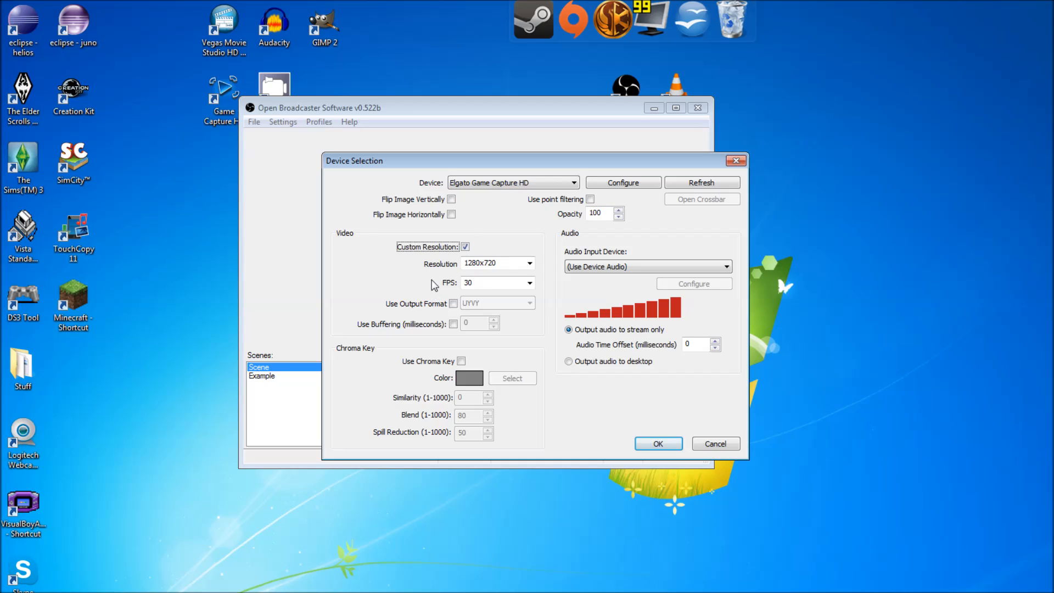
Turn off the custom resolution, set the device's own audio to output to desktop, and confirm the capture device settings.
{"action": "left_click", "coordinate": [531, 263]}
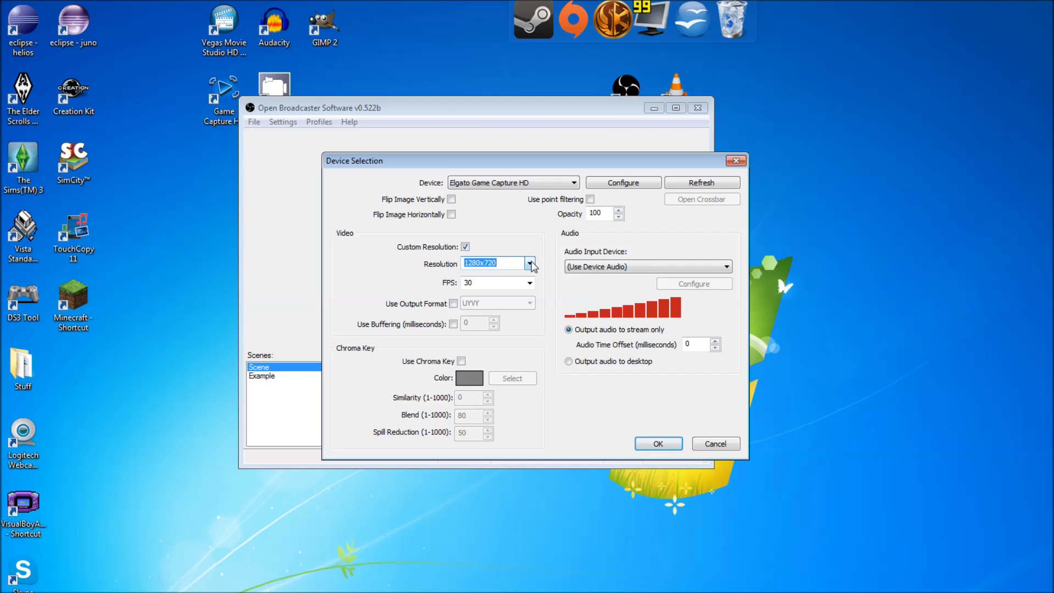
{"action": "left_click", "coordinate": [515, 263]}
{"action": "left_click", "coordinate": [465, 247]}
{"action": "left_click", "coordinate": [615, 267]}
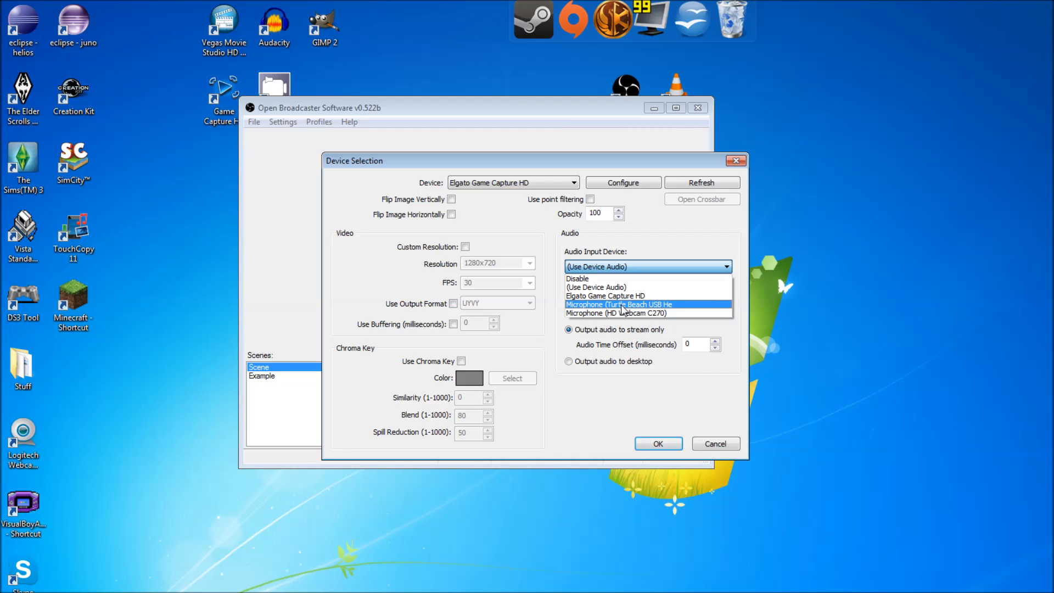
{"action": "left_click", "coordinate": [602, 286]}
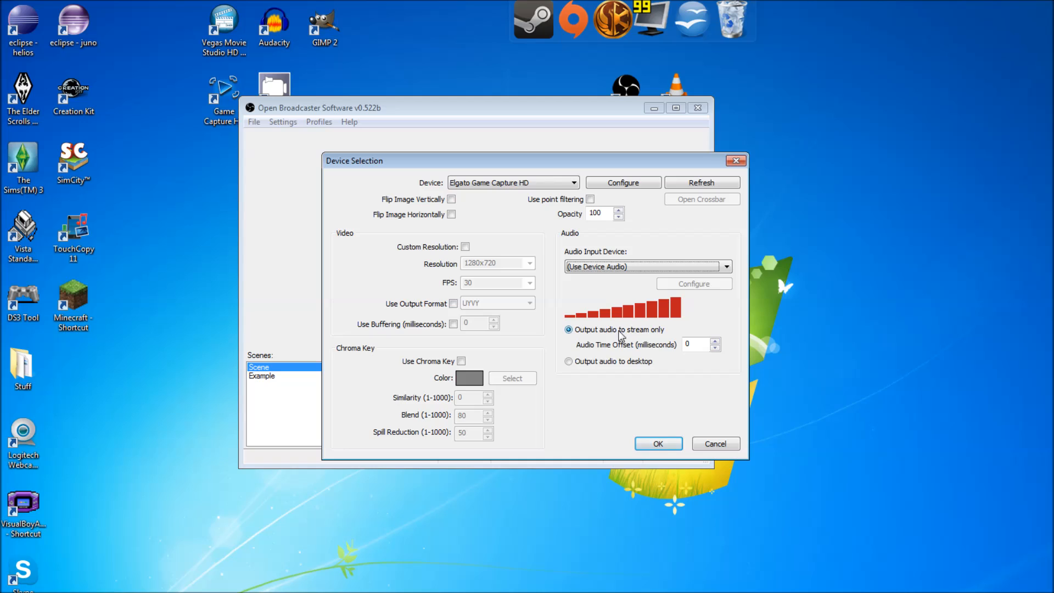
{"action": "left_click", "coordinate": [570, 362]}
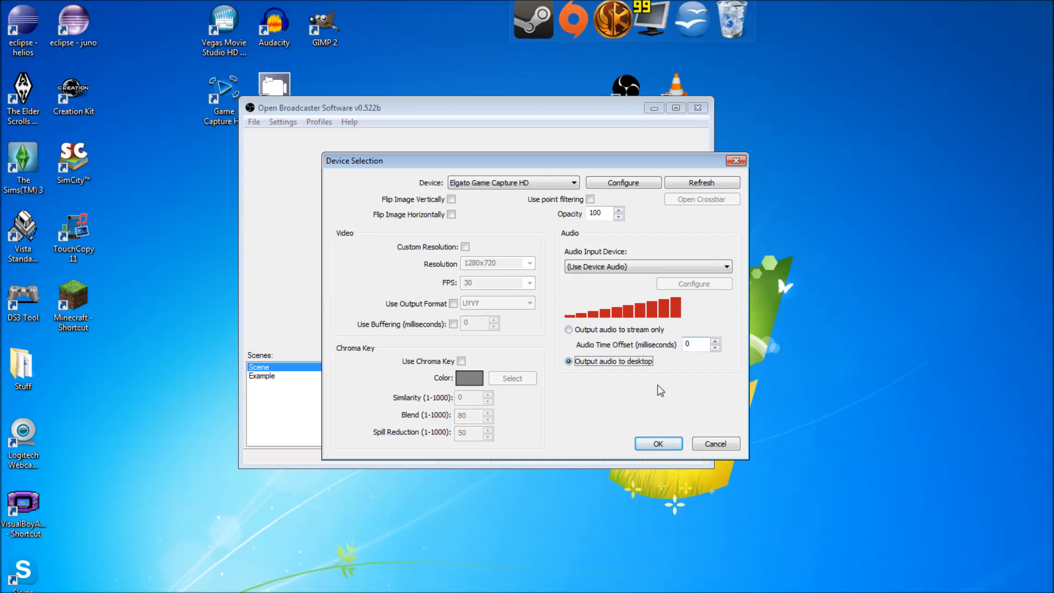
{"action": "left_click", "coordinate": [659, 443]}
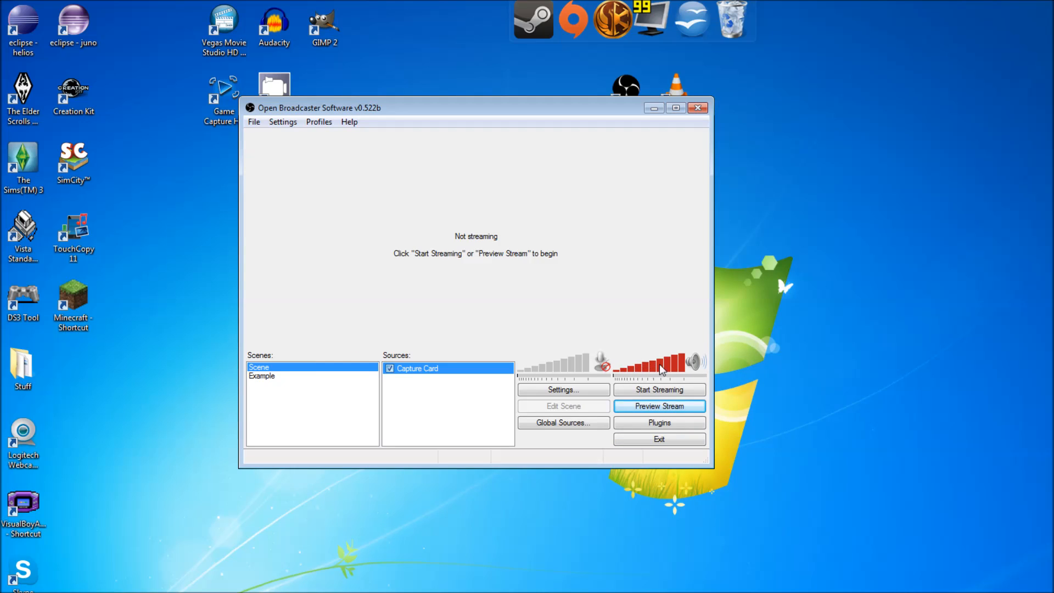
Preview the capture card feed, enlarge it in scene editing to fill the whole frame, and leave scene editing.
{"action": "left_click", "coordinate": [645, 408]}
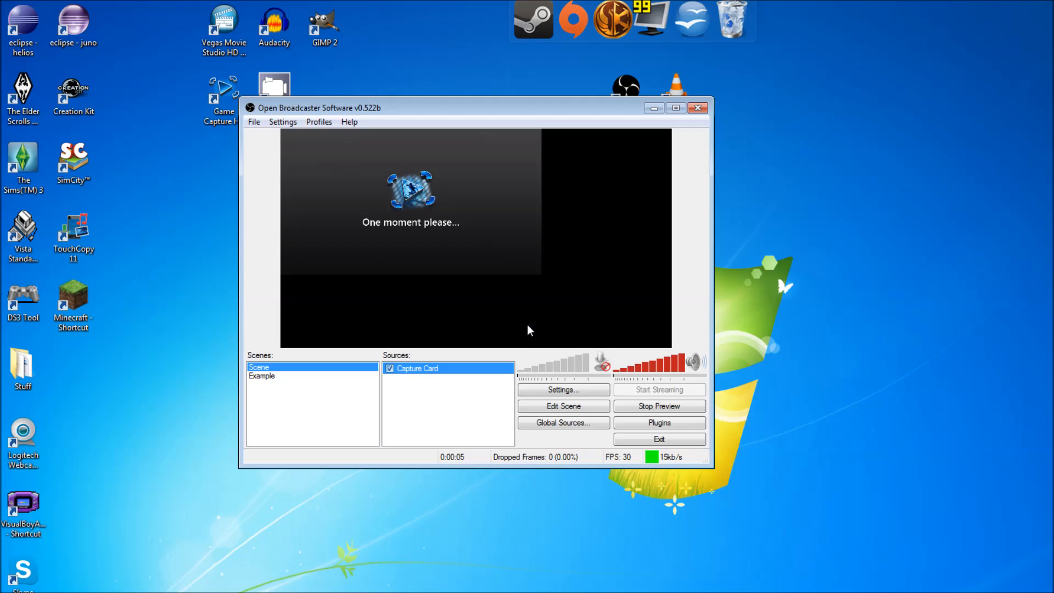
{"action": "left_click", "coordinate": [572, 406]}
{"action": "left_click_drag", "start_coordinate": [537, 279], "coordinate": [621, 344]}
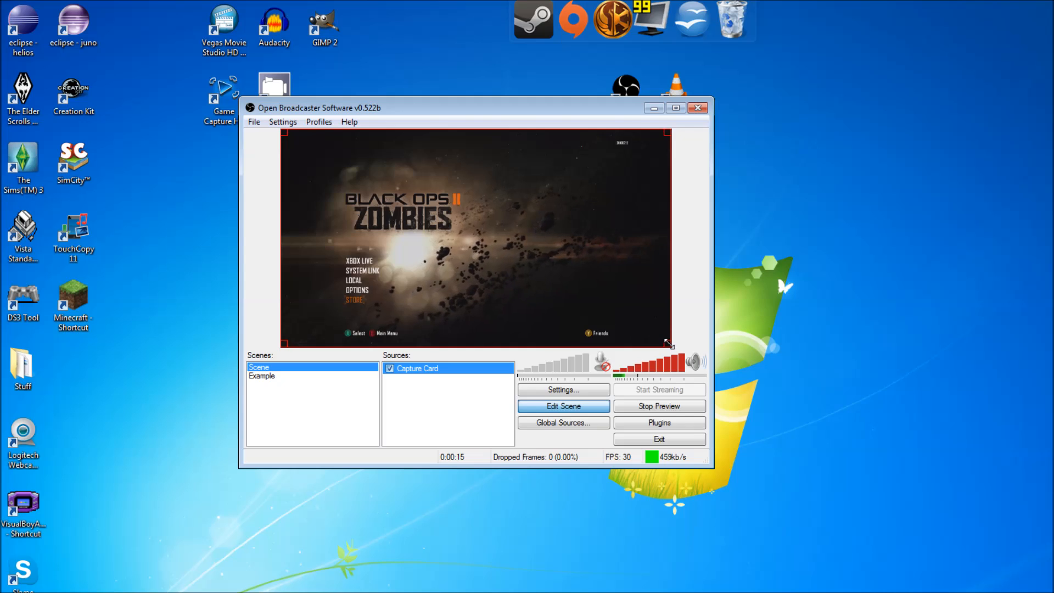
{"action": "left_click_drag", "start_coordinate": [669, 343], "coordinate": [559, 262]}
{"action": "left_click_drag", "start_coordinate": [653, 301], "coordinate": [671, 500]}
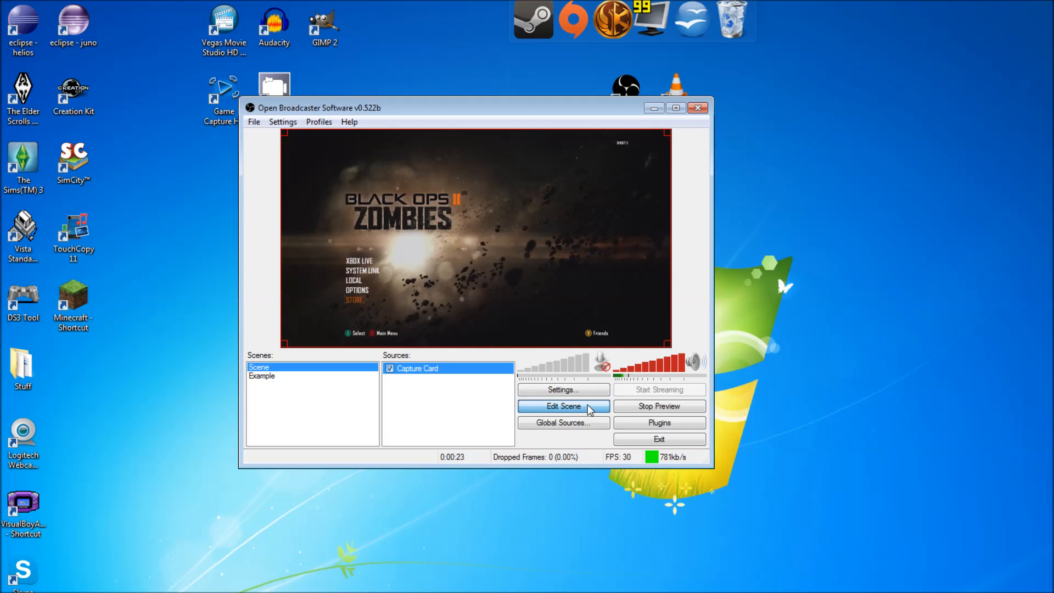
{"action": "left_click", "coordinate": [573, 409]}
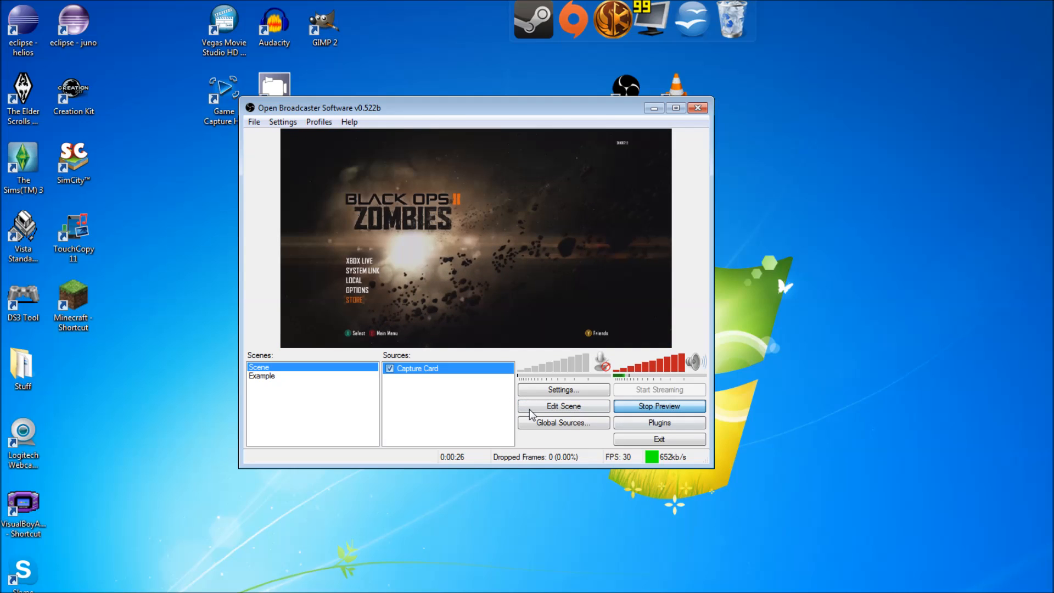
Remove the Capture Card source from the scene and confirm the deletion.
{"action": "right_click", "coordinate": [441, 369]}
{"action": "left_click", "coordinate": [472, 397]}
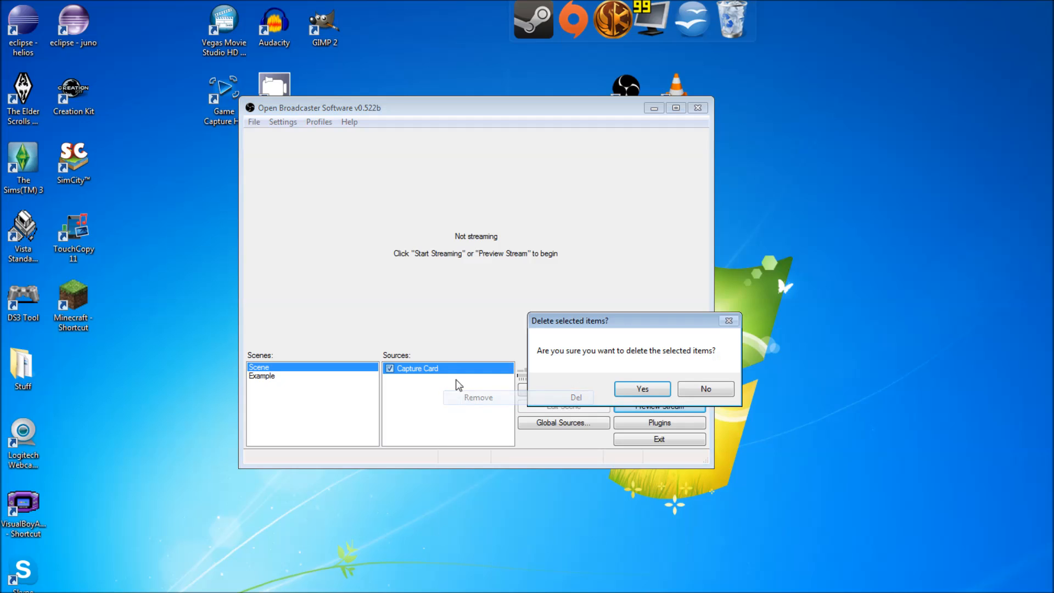
{"action": "left_click", "coordinate": [640, 386]}
Add a Video Capture Device source named "Webcam" to the scene named Scene.
{"action": "right_click", "coordinate": [456, 389]}
{"action": "mouse_move", "coordinate": [496, 403]}
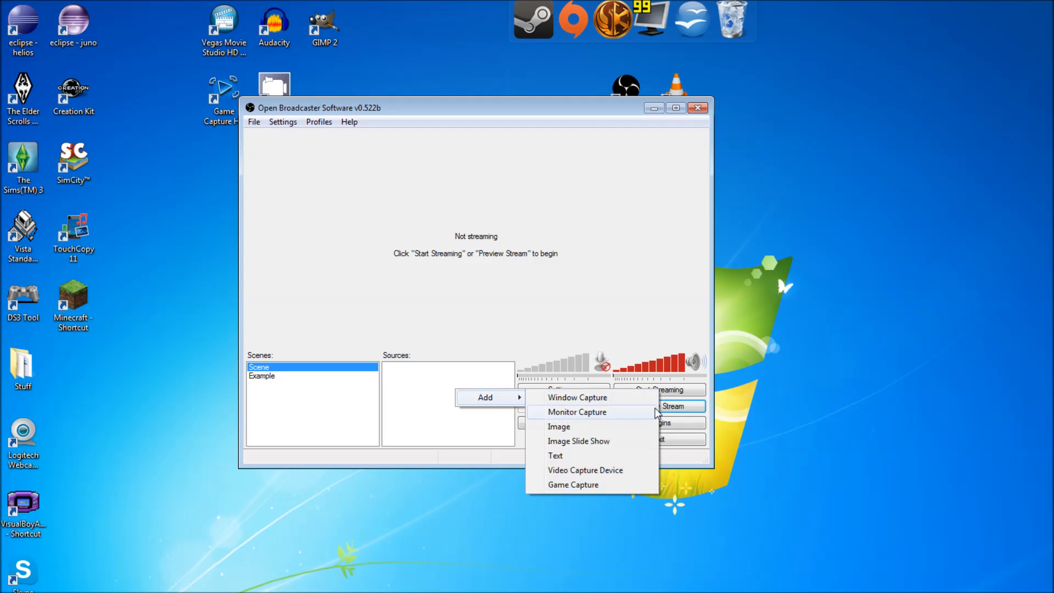
{"action": "left_click", "coordinate": [631, 468]}
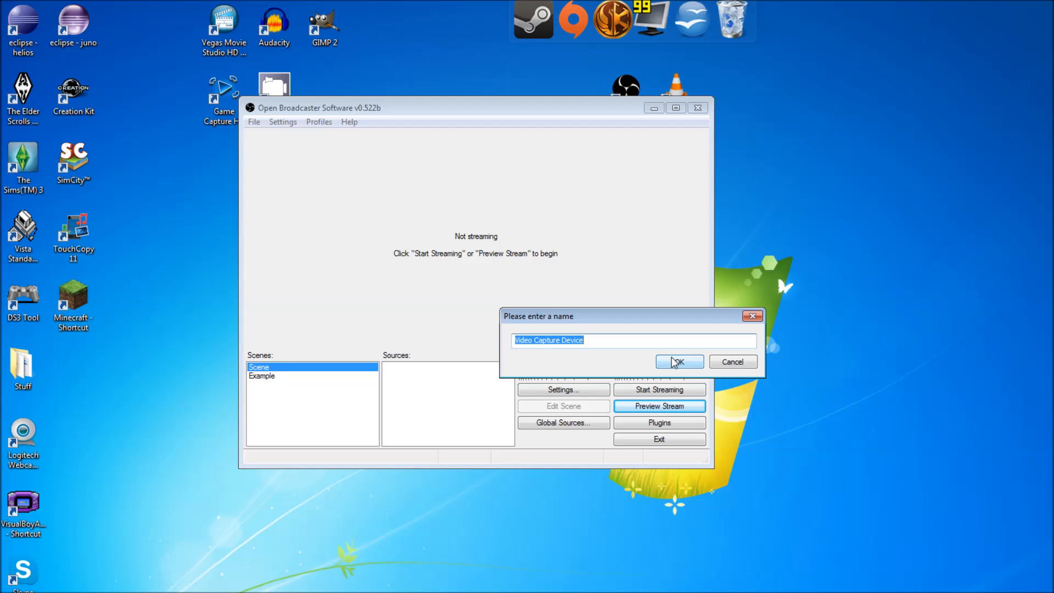
{"action": "type", "text": "Web"}
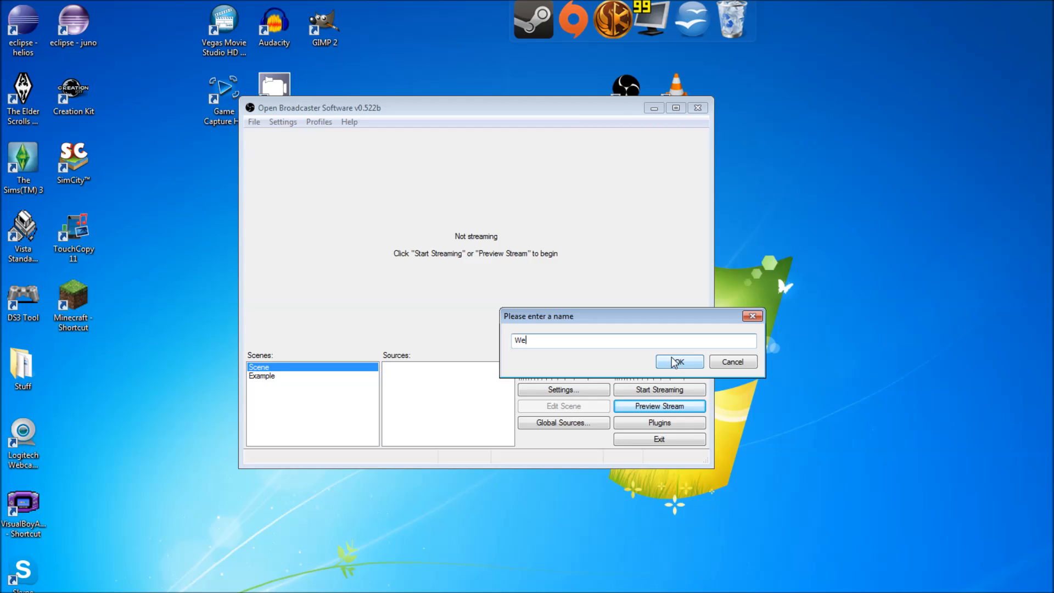
{"action": "left_click", "coordinate": [674, 362]}
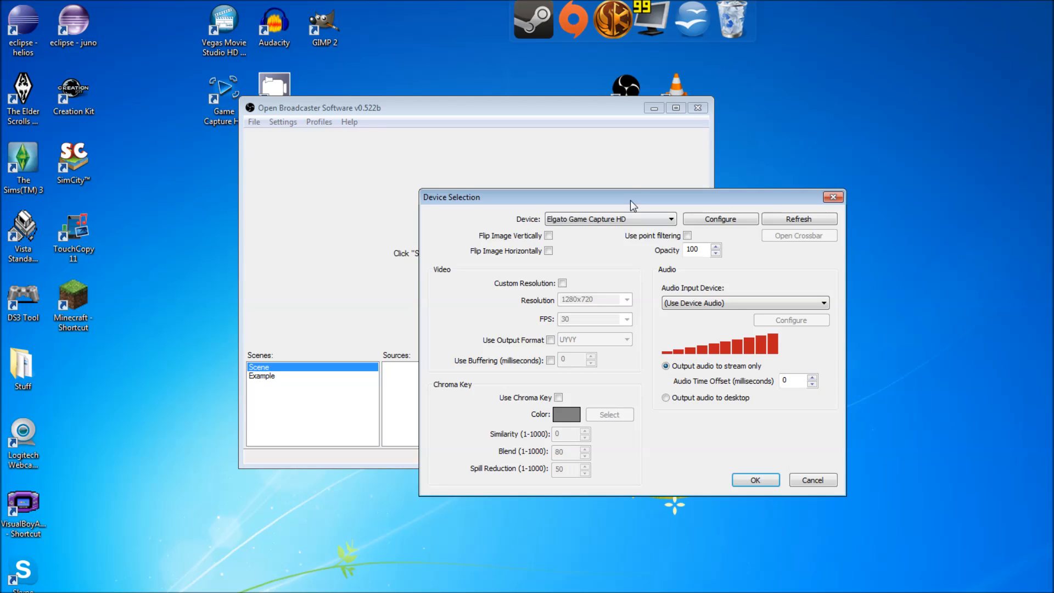
Select Logitech HD Webcam C270 as the capture device for the Webcam source.
{"action": "left_click_drag", "start_coordinate": [631, 200], "coordinate": [532, 137]}
{"action": "left_click", "coordinate": [552, 157]}
{"action": "left_click", "coordinate": [552, 177]}
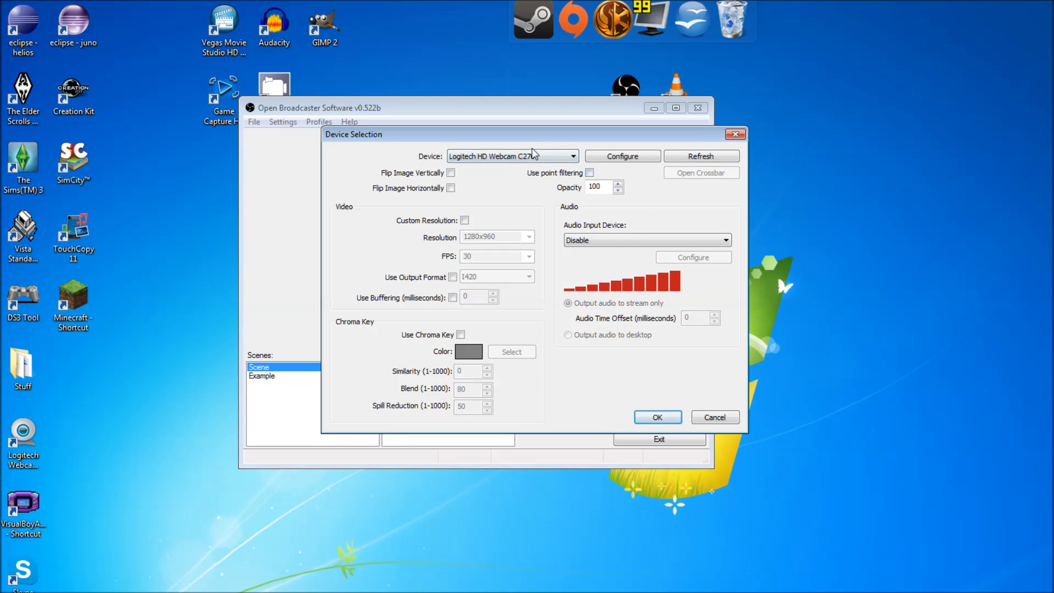
Examine the webcam control and advanced settings in the Logitech webcam's properties, and close them without saving.
{"action": "left_click", "coordinate": [626, 157]}
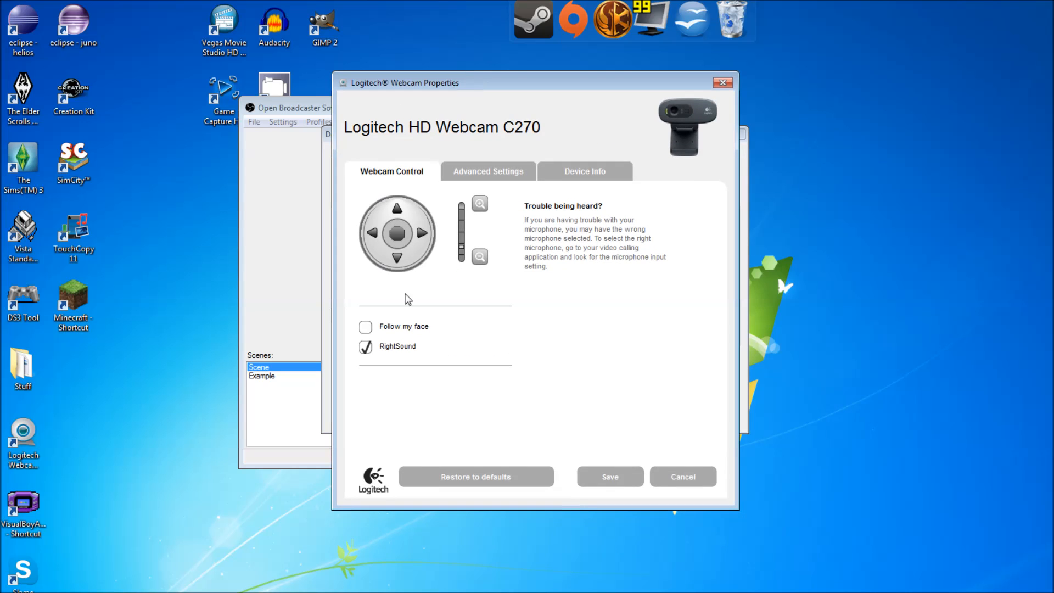
{"action": "left_click", "coordinate": [509, 166]}
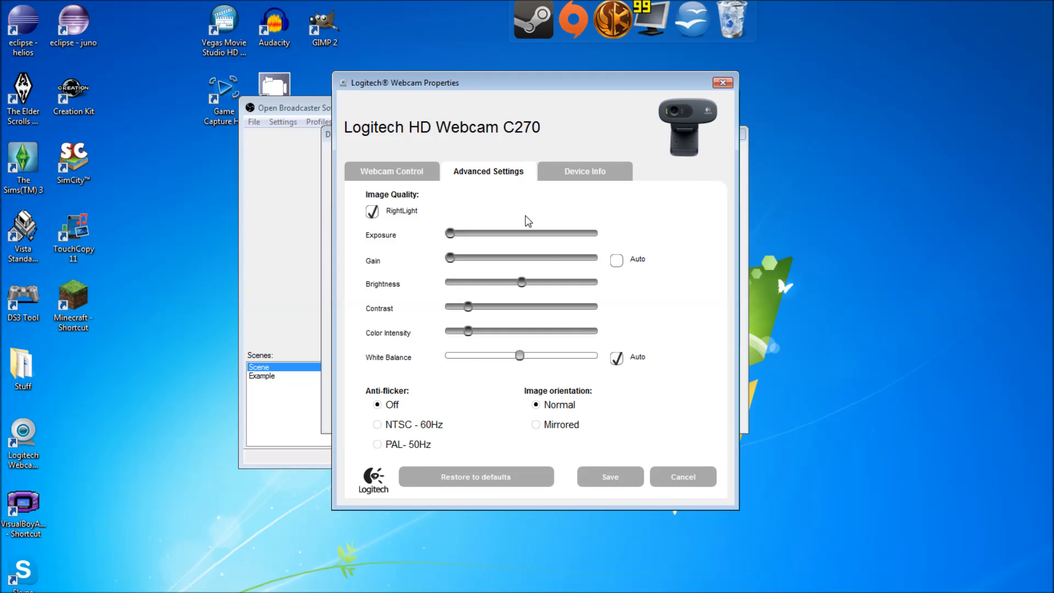
{"action": "left_click", "coordinate": [411, 171]}
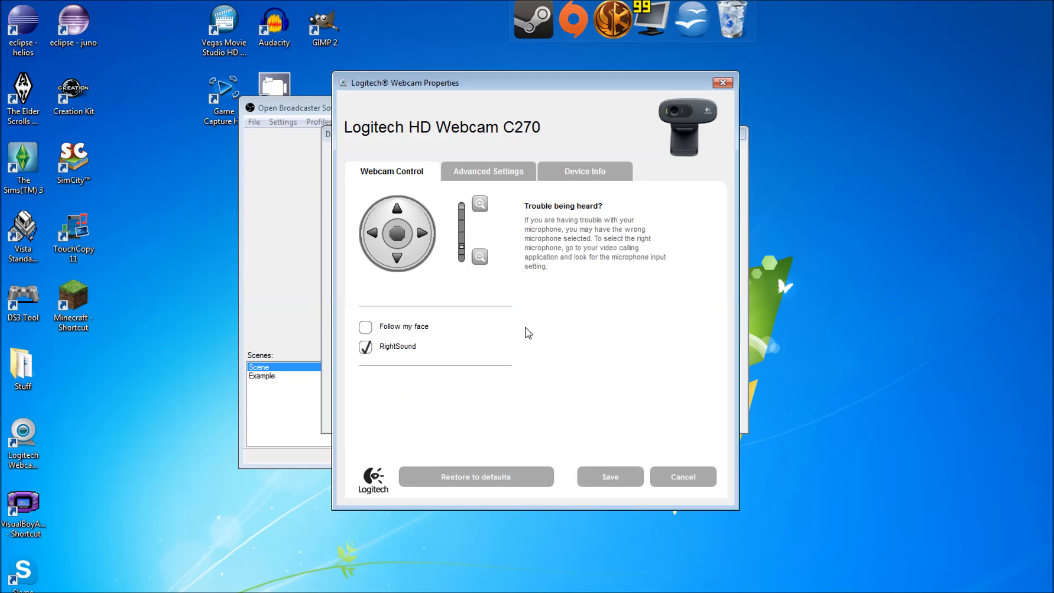
{"action": "left_click", "coordinate": [673, 477]}
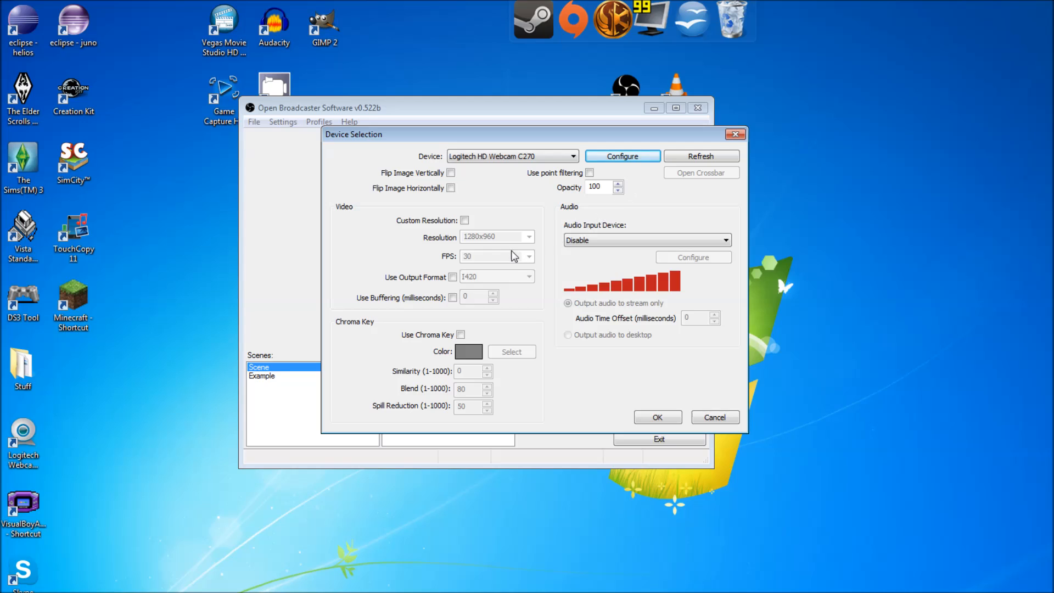
Leave the webcam's custom resolution off, keep its audio input device on Disable, and confirm the device settings.
{"action": "left_click", "coordinate": [465, 220]}
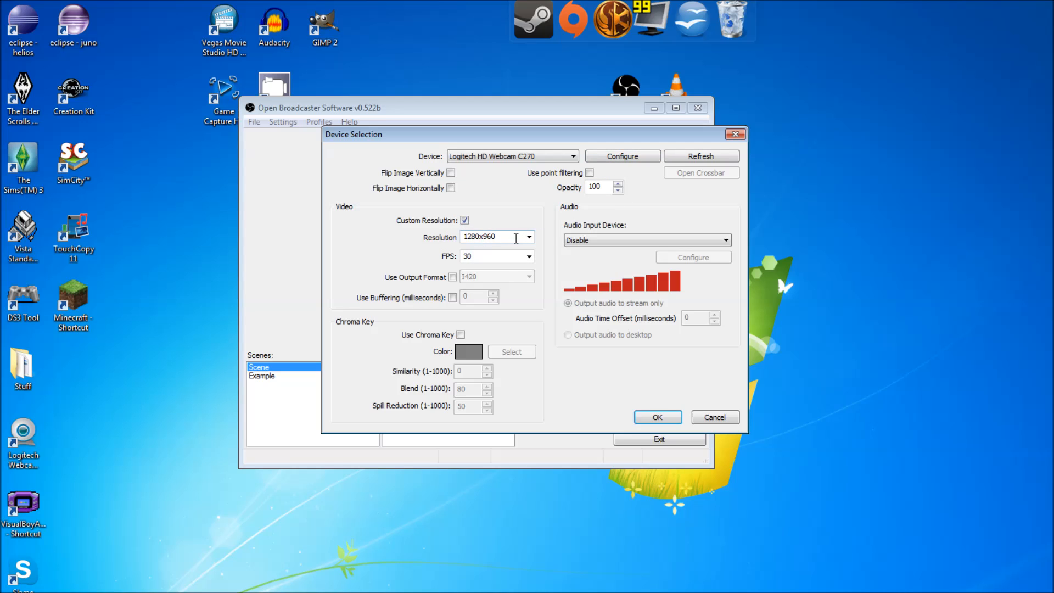
{"action": "left_click", "coordinate": [464, 220]}
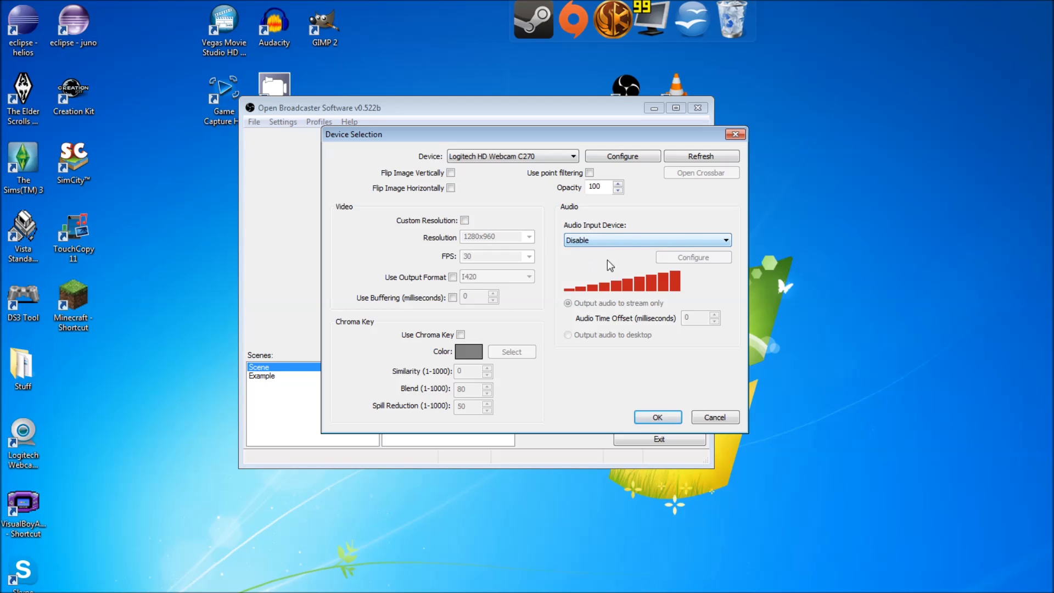
{"action": "left_click", "coordinate": [722, 244]}
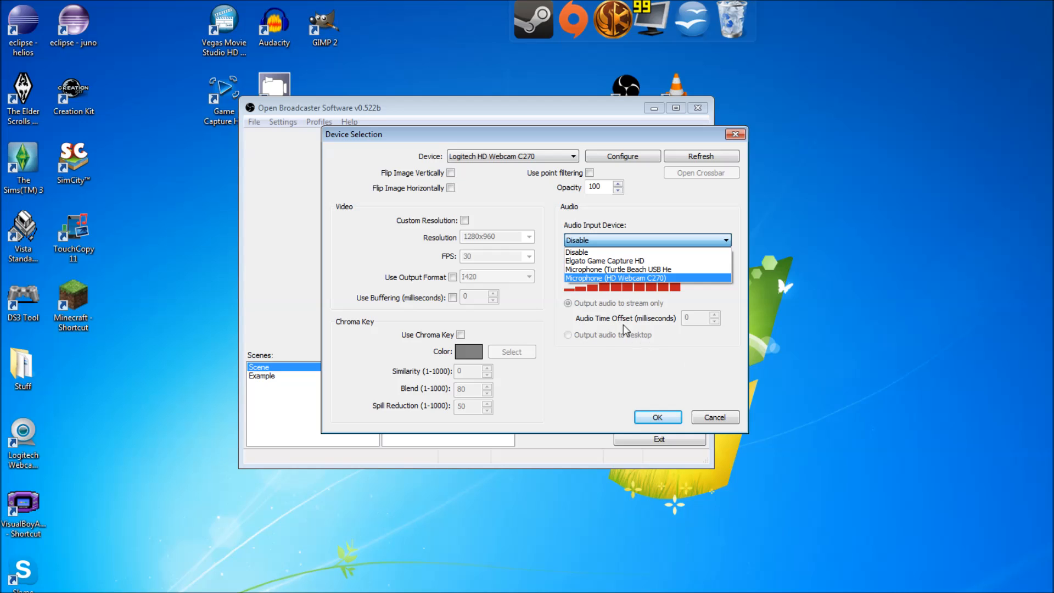
{"action": "left_click", "coordinate": [620, 252]}
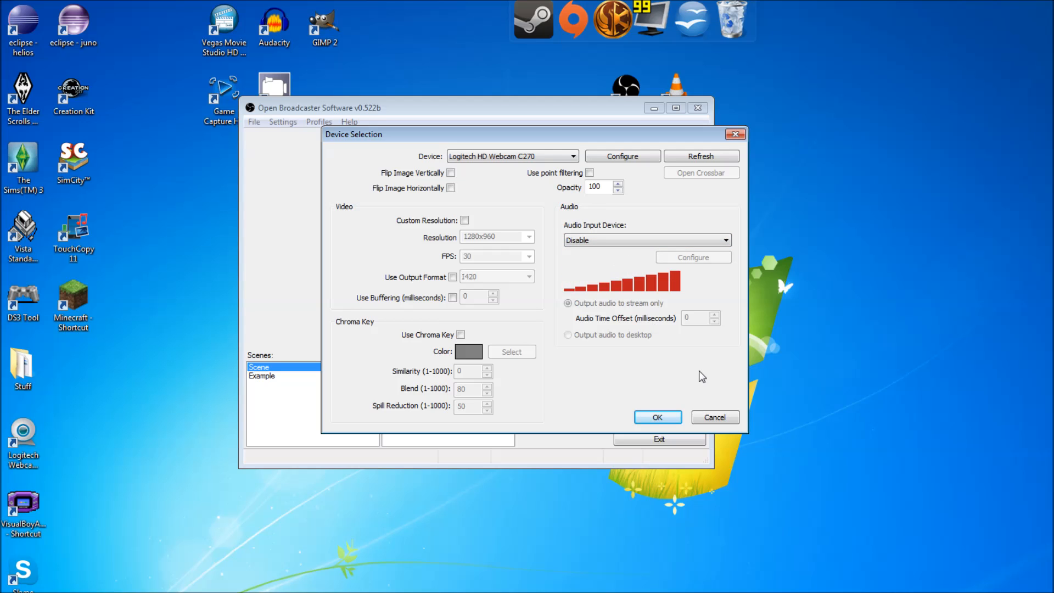
{"action": "left_click", "coordinate": [654, 418]}
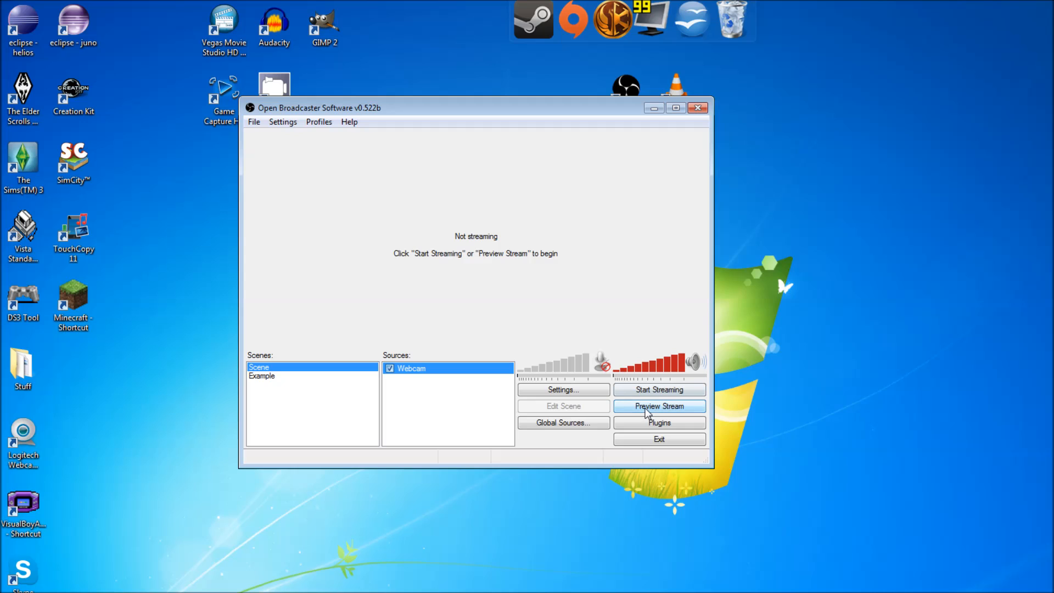
Preview the webcam feed briefly, and remove the Webcam source from the scene.
{"action": "left_click", "coordinate": [647, 409]}
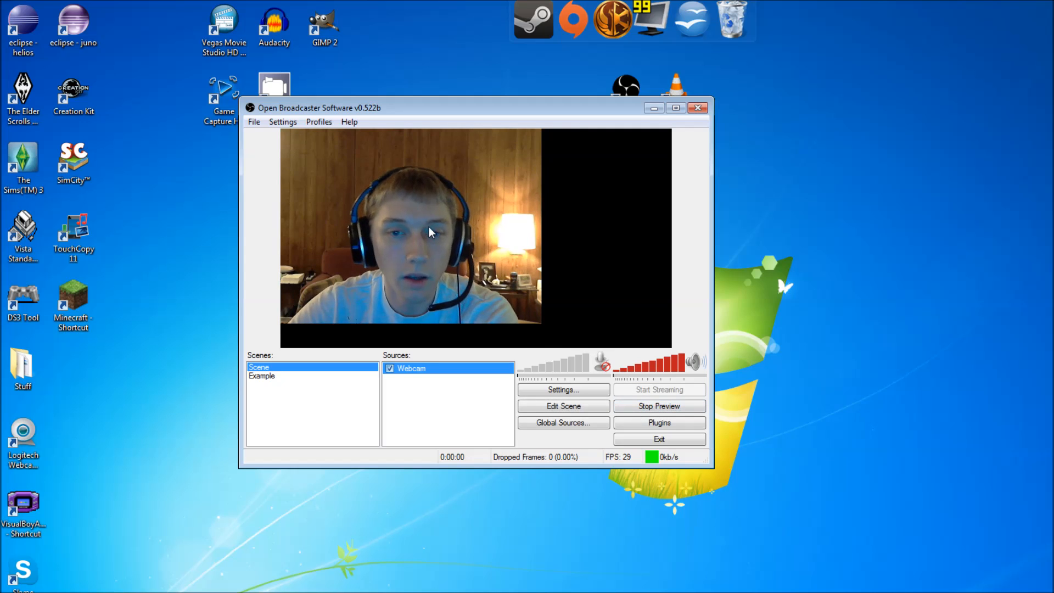
{"action": "left_click", "coordinate": [680, 406]}
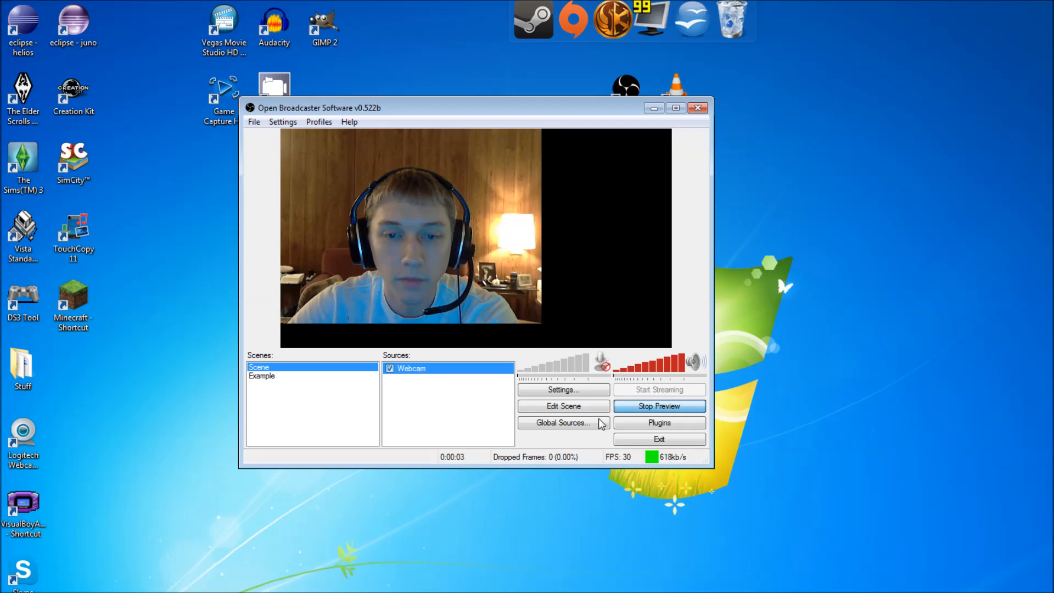
{"action": "right_click", "coordinate": [458, 370]}
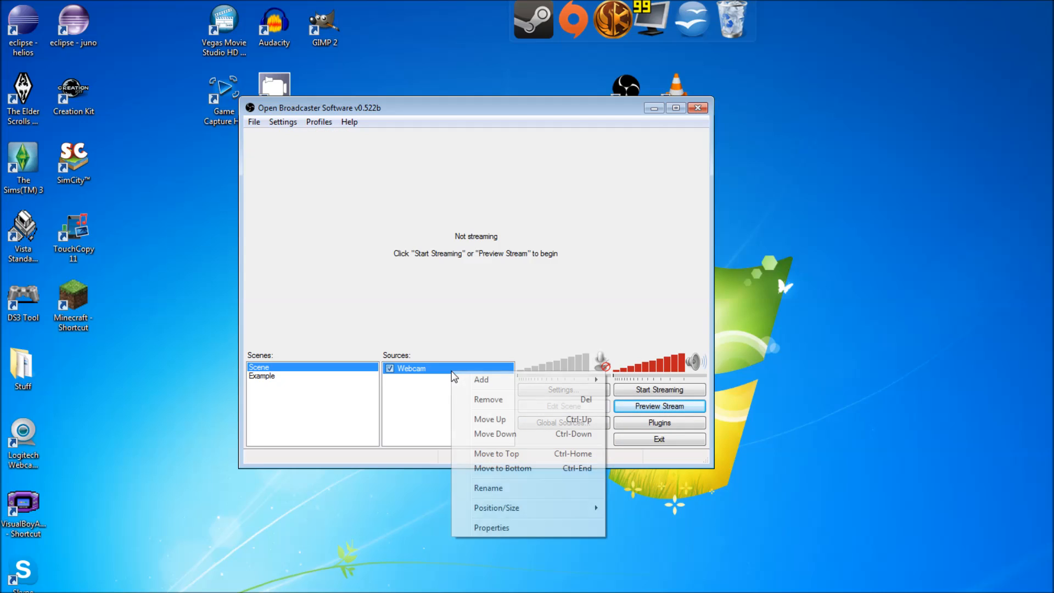
{"action": "left_click", "coordinate": [501, 400]}
{"action": "key", "text": "Return"}
Add a Game Capture source with the default name "Game Capture" to the scene named Scene.
{"action": "right_click", "coordinate": [457, 389]}
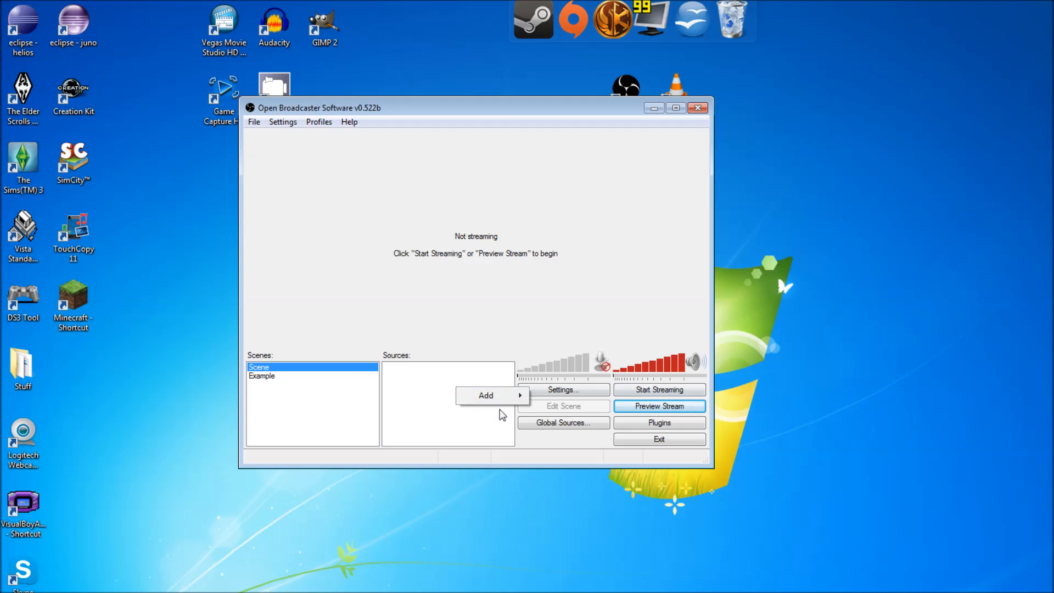
{"action": "mouse_move", "coordinate": [502, 401]}
{"action": "left_click", "coordinate": [559, 483]}
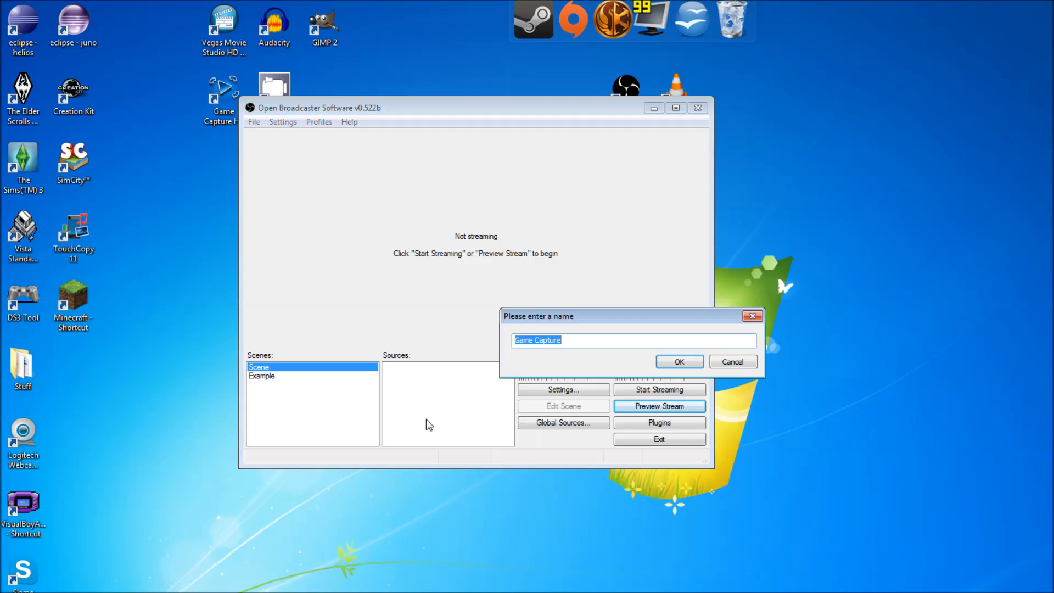
{"action": "key", "text": "Return"}
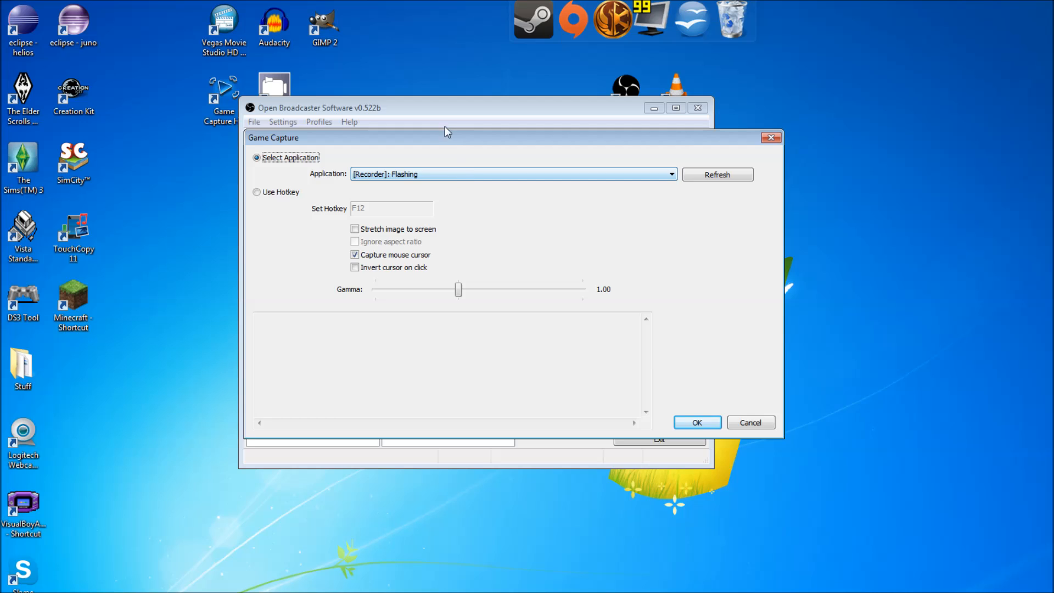
{"action": "left_click_drag", "start_coordinate": [449, 139], "coordinate": [526, 152]}
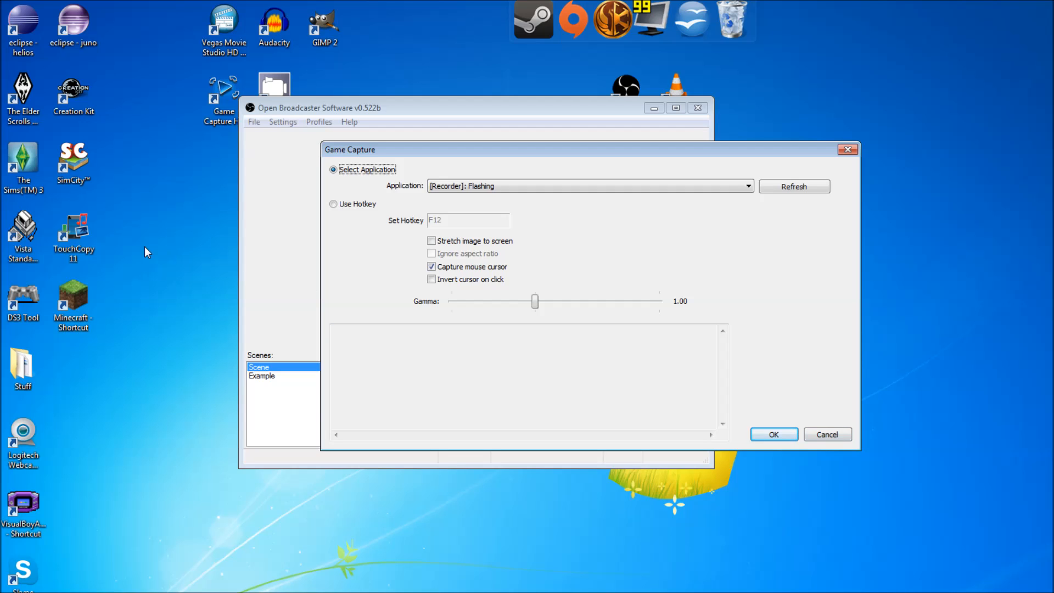
Launch The Elder Scrolls game, switch back to Open Broadcaster Software, and refresh the list of capturable applications.
{"action": "left_click", "coordinate": [24, 96]}
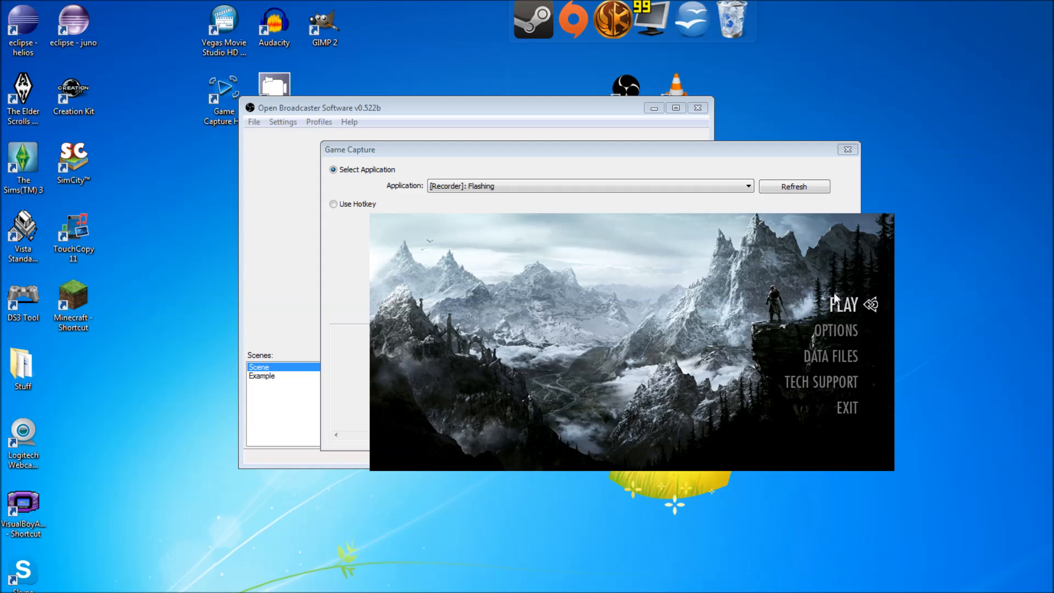
{"action": "left_click", "coordinate": [835, 301]}
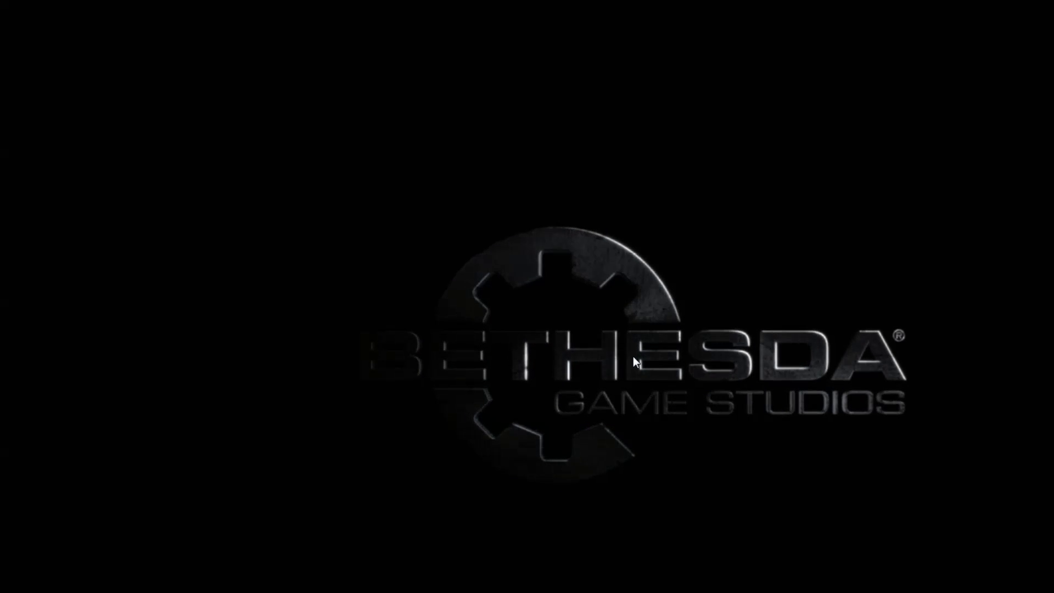
{"action": "key", "text": "alt+Tab"}
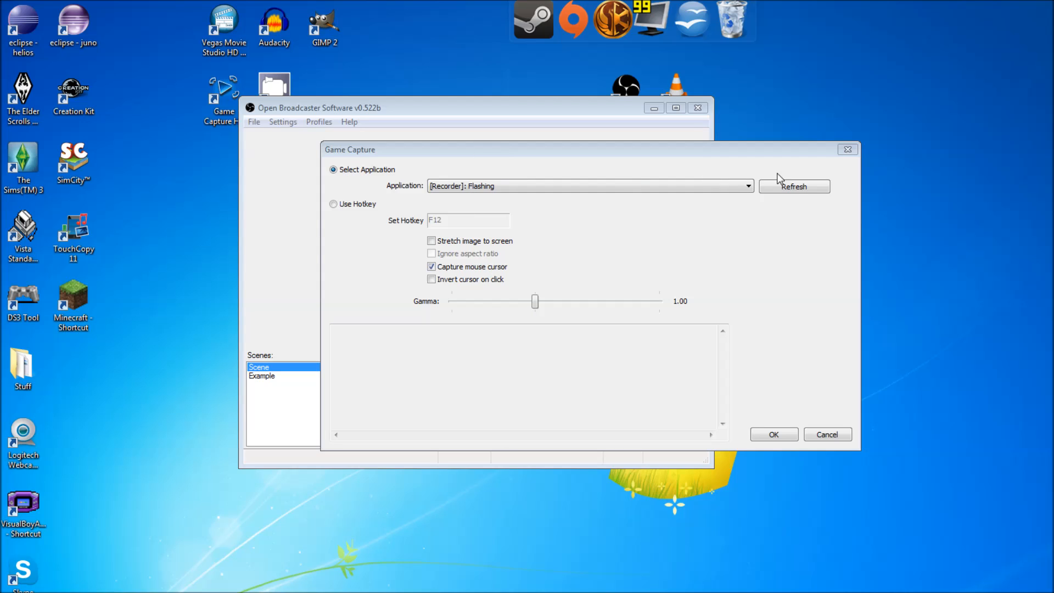
{"action": "left_click", "coordinate": [792, 186]}
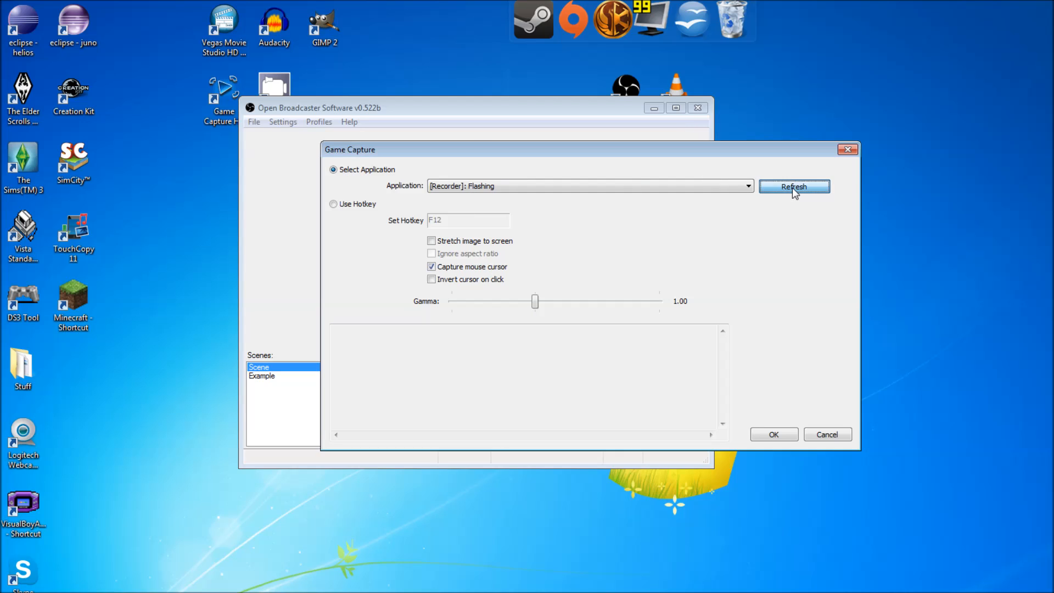
Set the Game Capture application to [TESV]: Skyrim, leave stretching the image to screen off, and confirm the source settings.
{"action": "left_click", "coordinate": [748, 187]}
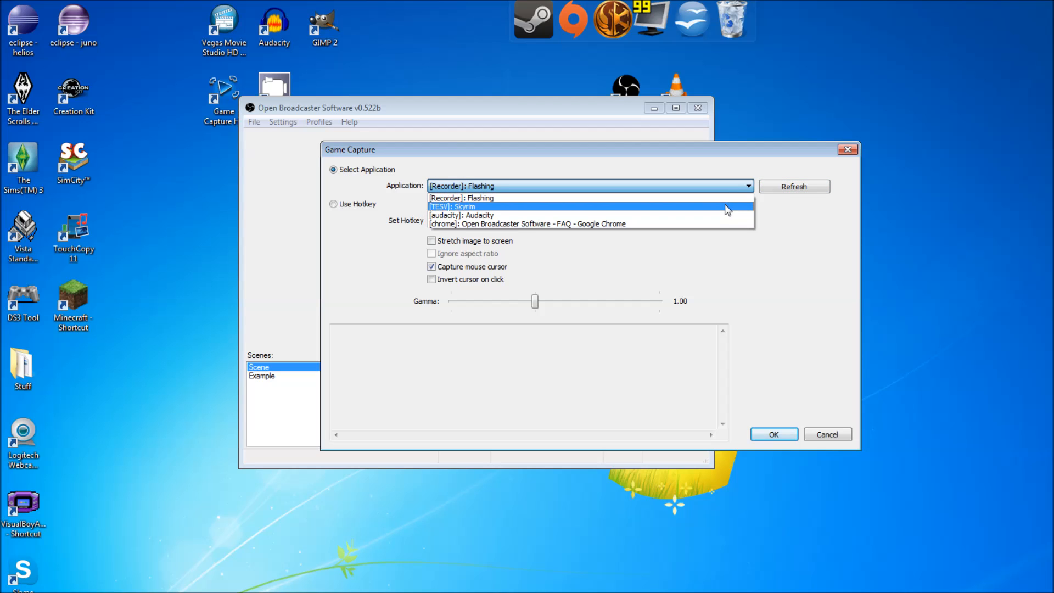
{"action": "left_click", "coordinate": [725, 207]}
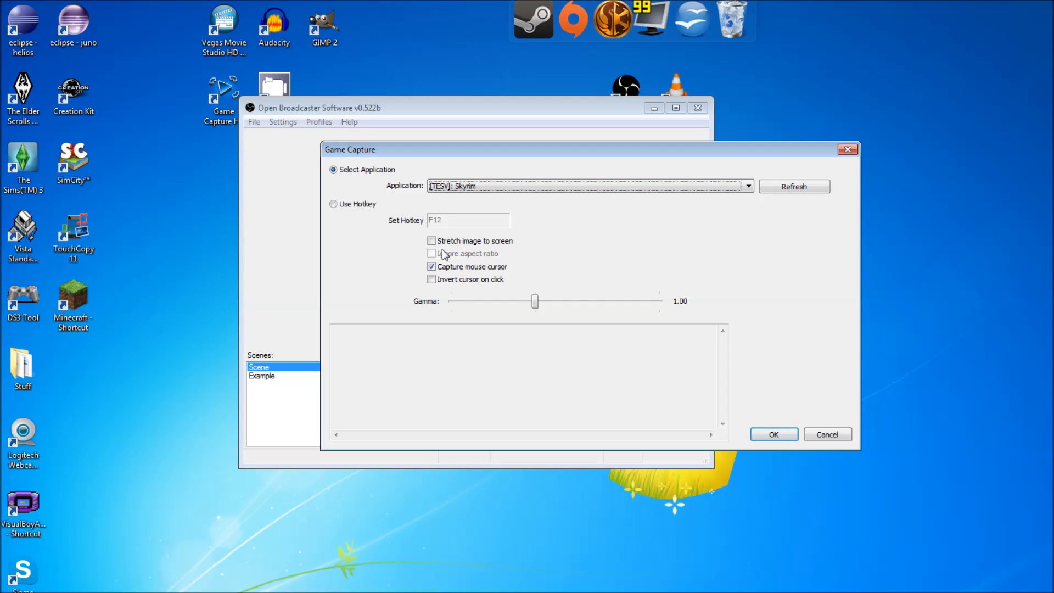
{"action": "left_click", "coordinate": [460, 244]}
{"action": "left_click", "coordinate": [462, 248]}
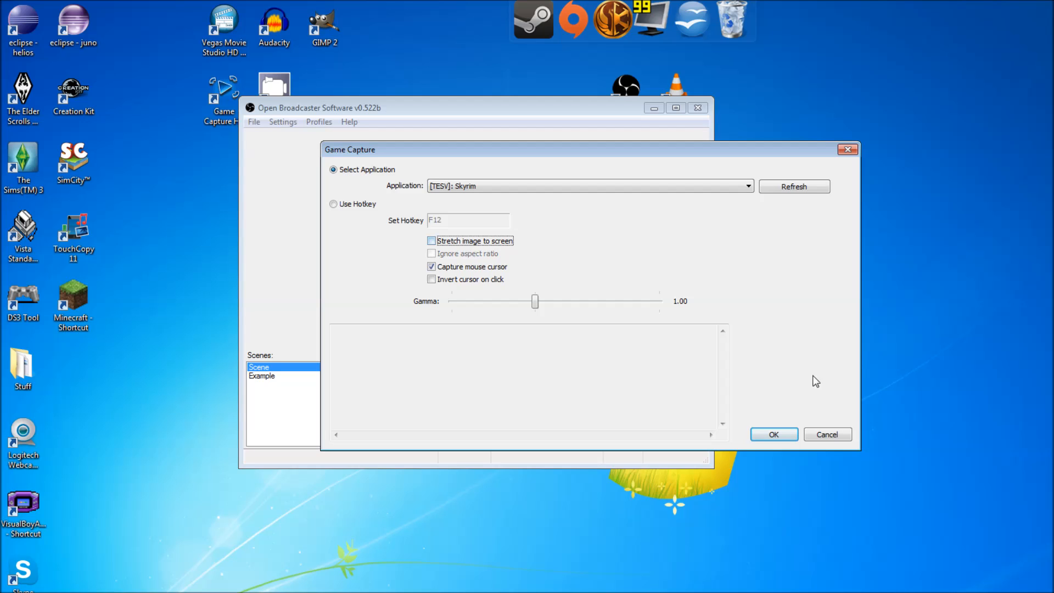
{"action": "left_click", "coordinate": [791, 438]}
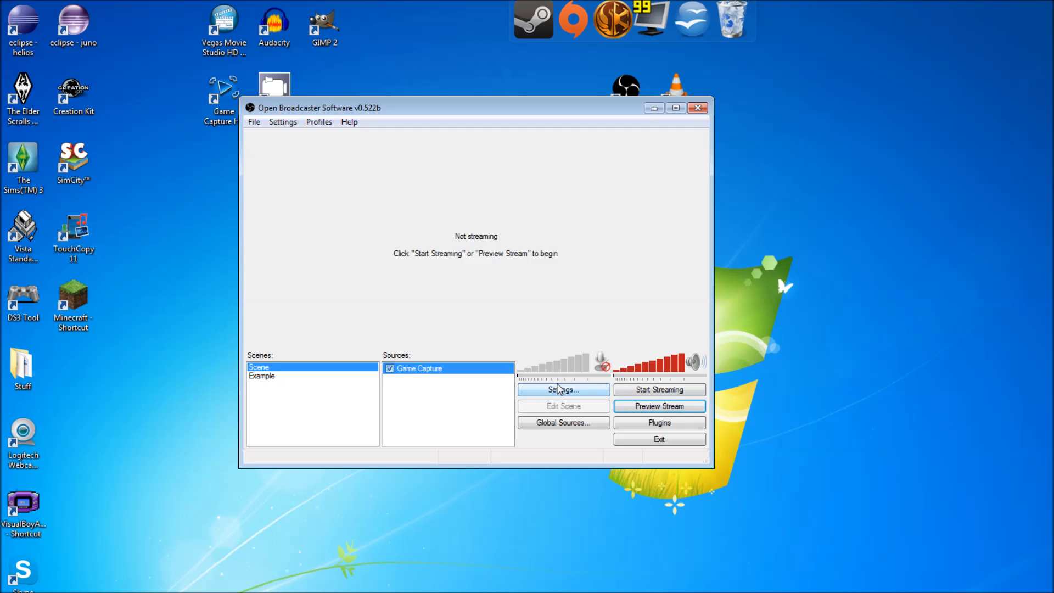
Start the stream preview and switch to the running Skyrim game so that it can be captured.
{"action": "left_click", "coordinate": [617, 405]}
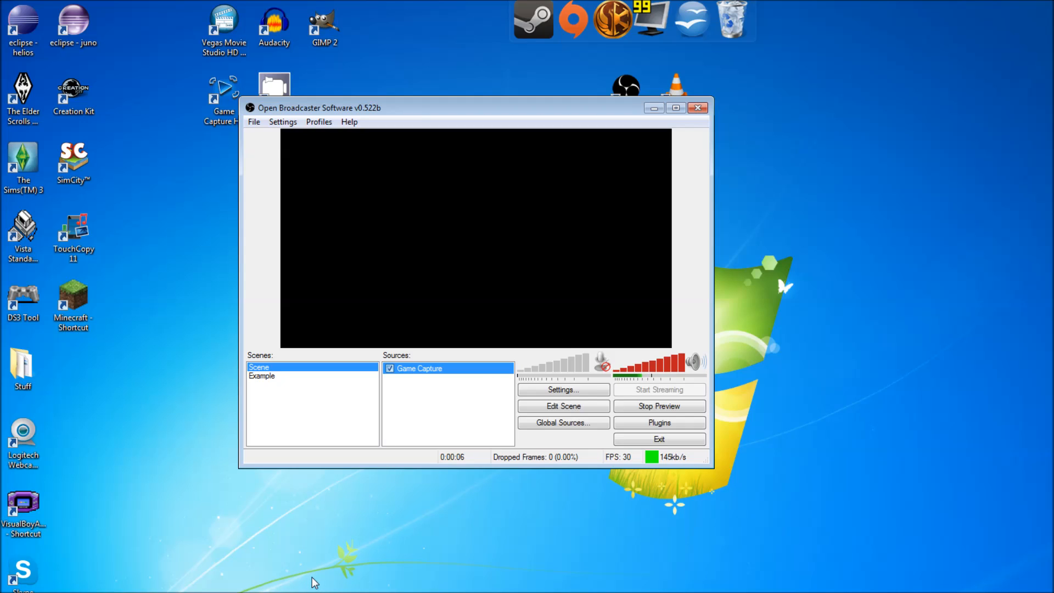
{"action": "key", "text": "Tab"}
{"action": "key", "text": "alt+Tab"}
{"action": "key", "text": "alt+Tab"}
{"action": "key", "text": "alt+Tab"}
{"action": "key", "text": "alt+Tab"}
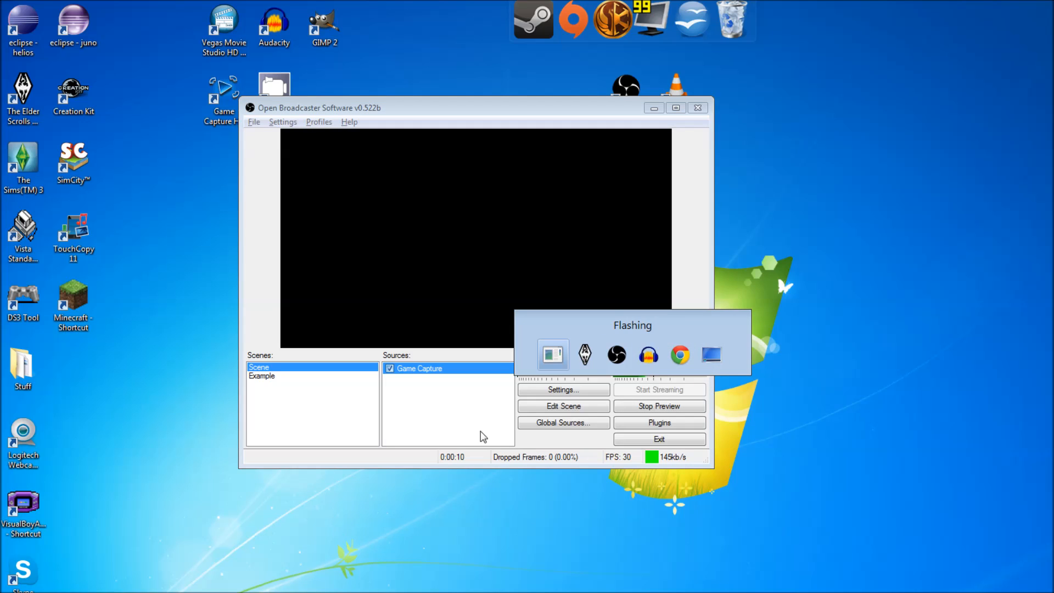
{"action": "left_click", "coordinate": [589, 356]}
{"action": "key", "text": "alt+Tab"}
{"action": "key", "text": "alt+Tab"}
{"action": "key", "text": "alt+Tab"}
{"action": "key", "text": "alt+Tab"}
{"action": "key", "text": "alt+Tab"}
{"action": "key", "text": "alt+Tab"}
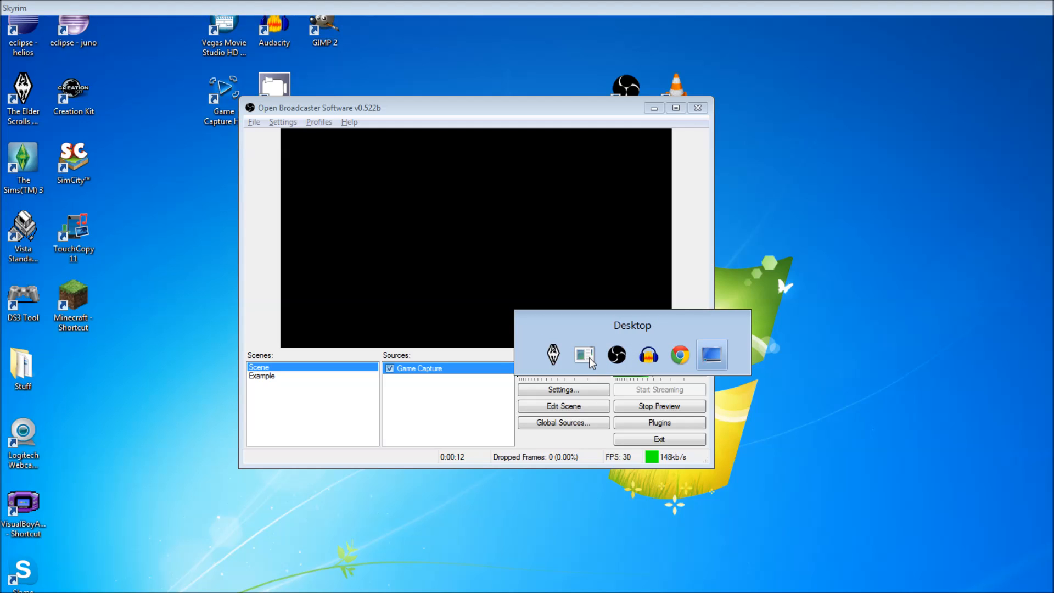
{"action": "left_click", "coordinate": [589, 357]}
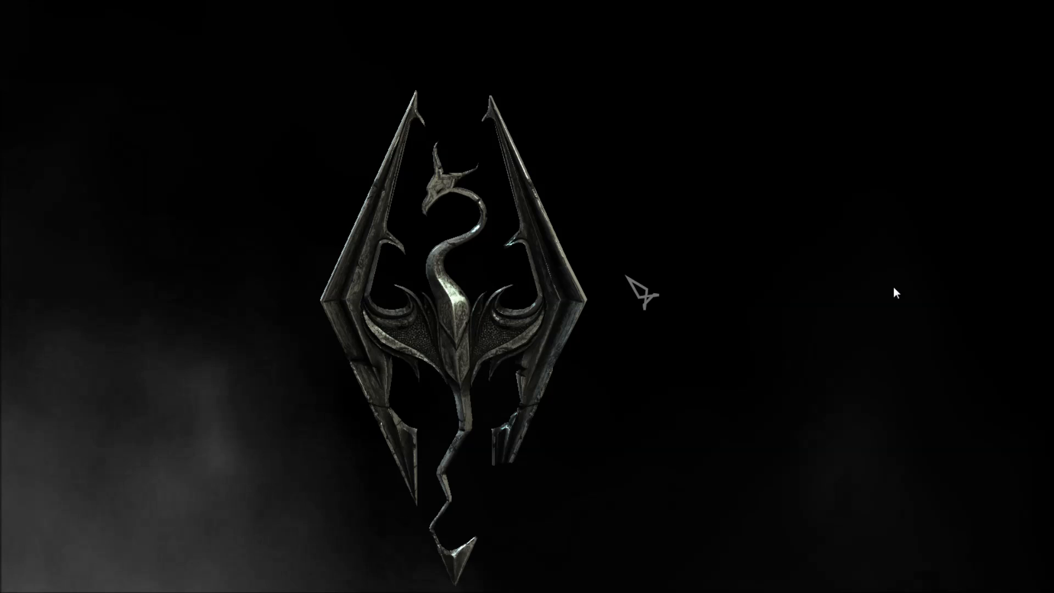
Switch back to Open Broadcaster Software, check the captured game in the preview, and stop the preview.
{"action": "key", "text": "alt+Tab"}
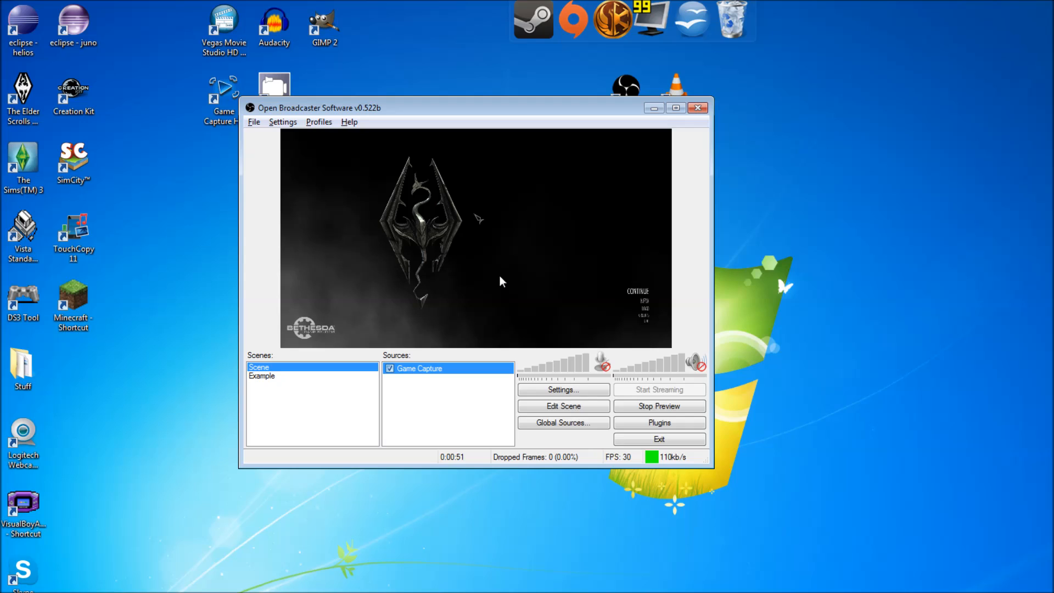
{"action": "left_click", "coordinate": [308, 591]}
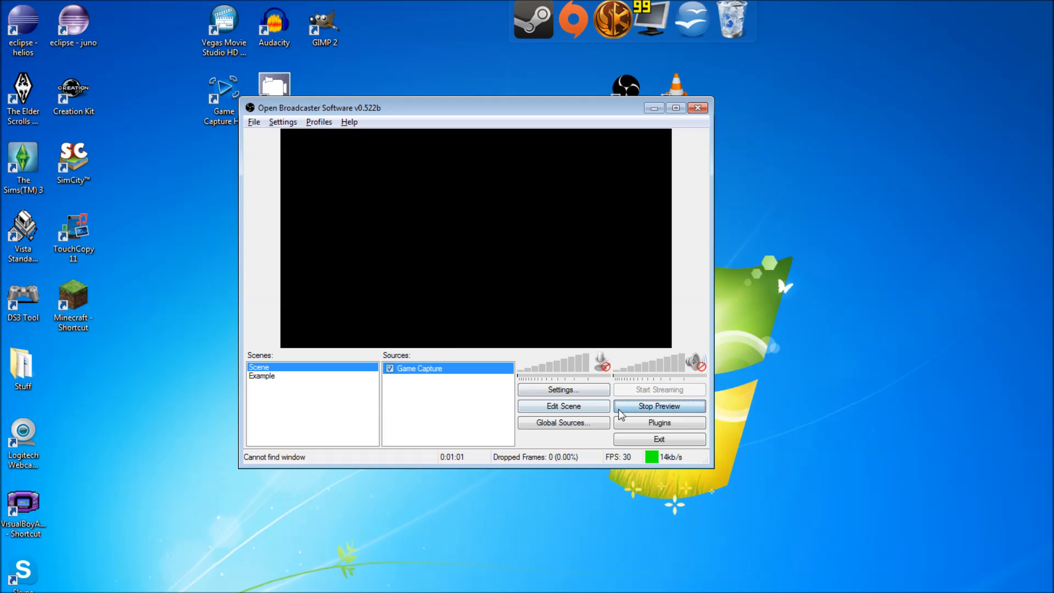
{"action": "left_click", "coordinate": [618, 410]}
Remove the Game Capture source from the scene named Scene.
{"action": "right_click", "coordinate": [425, 368]}
{"action": "left_click", "coordinate": [474, 398]}
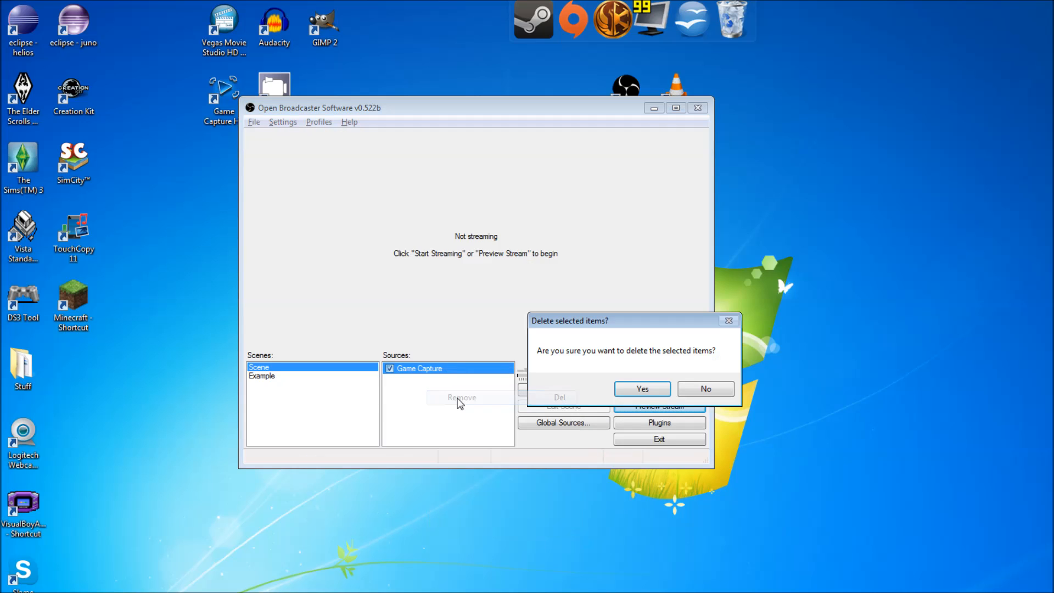
{"action": "left_click", "coordinate": [645, 394]}
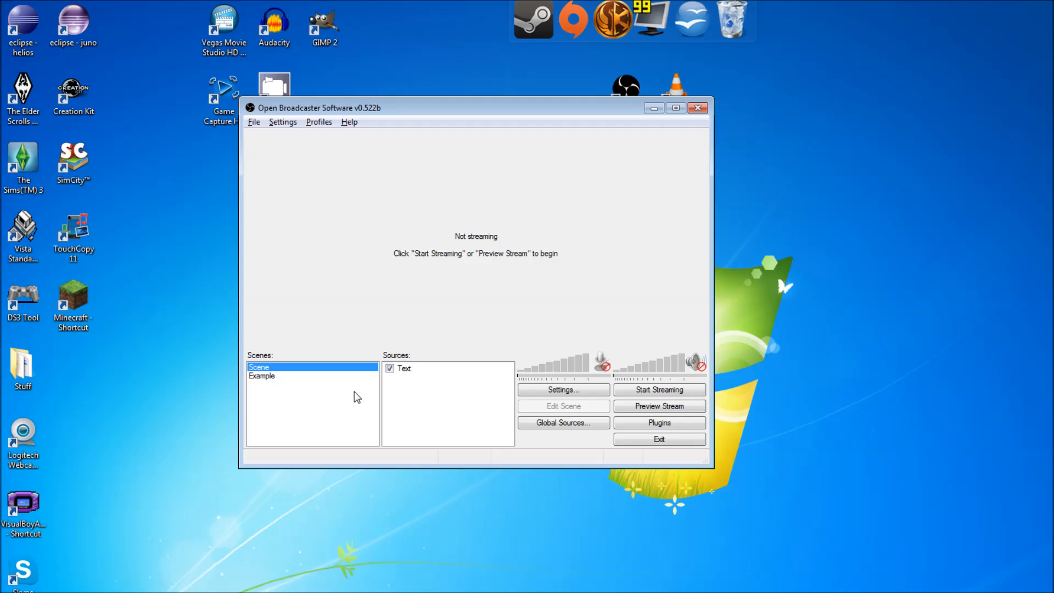
Preview the Text source of the scene named Scene briefly, and stop the preview.
{"action": "left_click", "coordinate": [407, 368]}
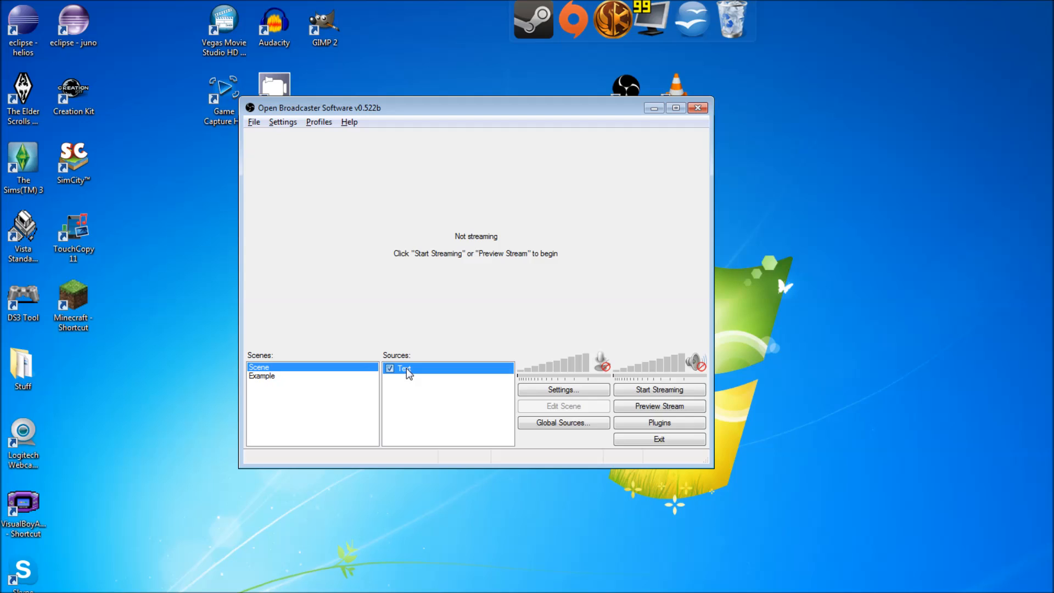
{"action": "left_click", "coordinate": [646, 411]}
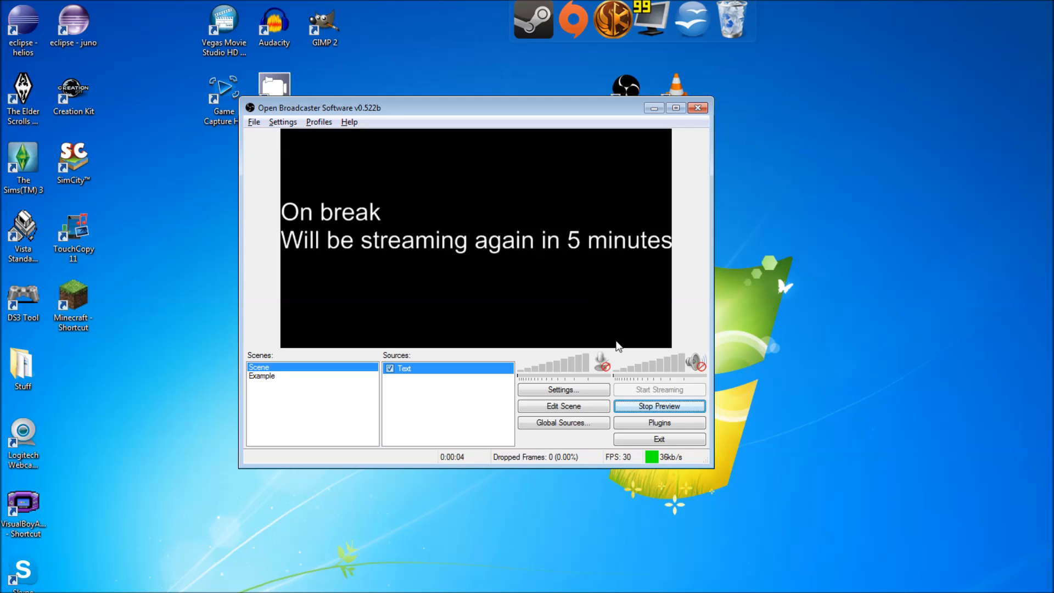
{"action": "left_click", "coordinate": [643, 410]}
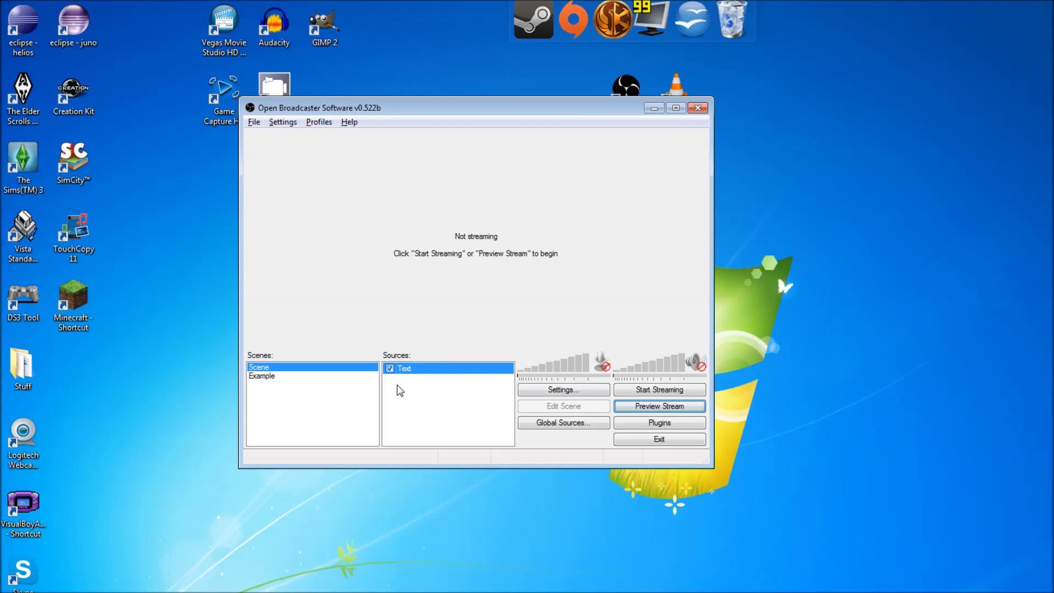
Open the Example scene and look over its Elgato and Webcam sources.
{"action": "left_click", "coordinate": [272, 376]}
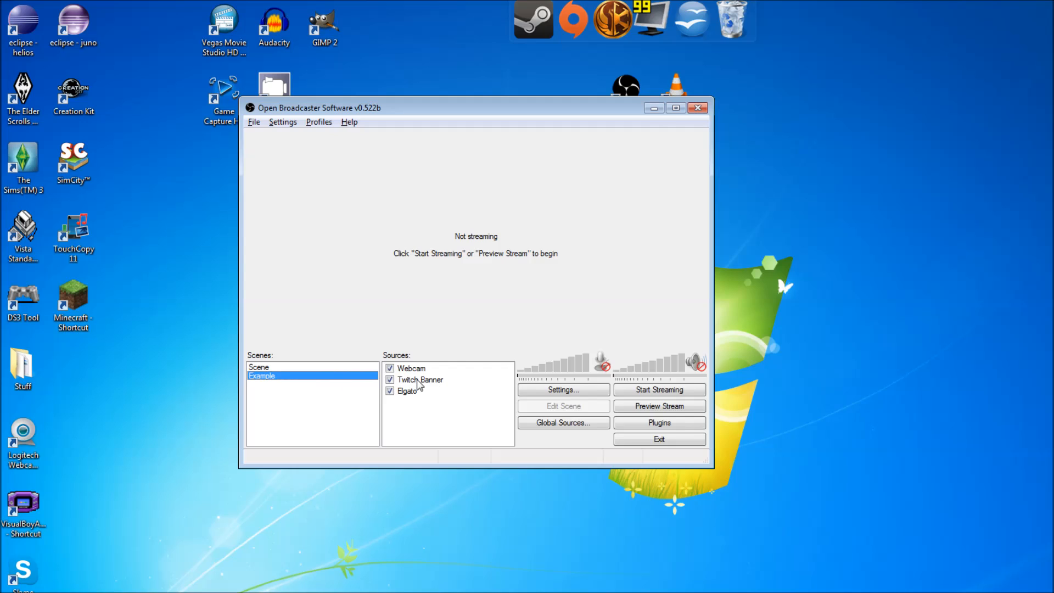
{"action": "left_click", "coordinate": [412, 393]}
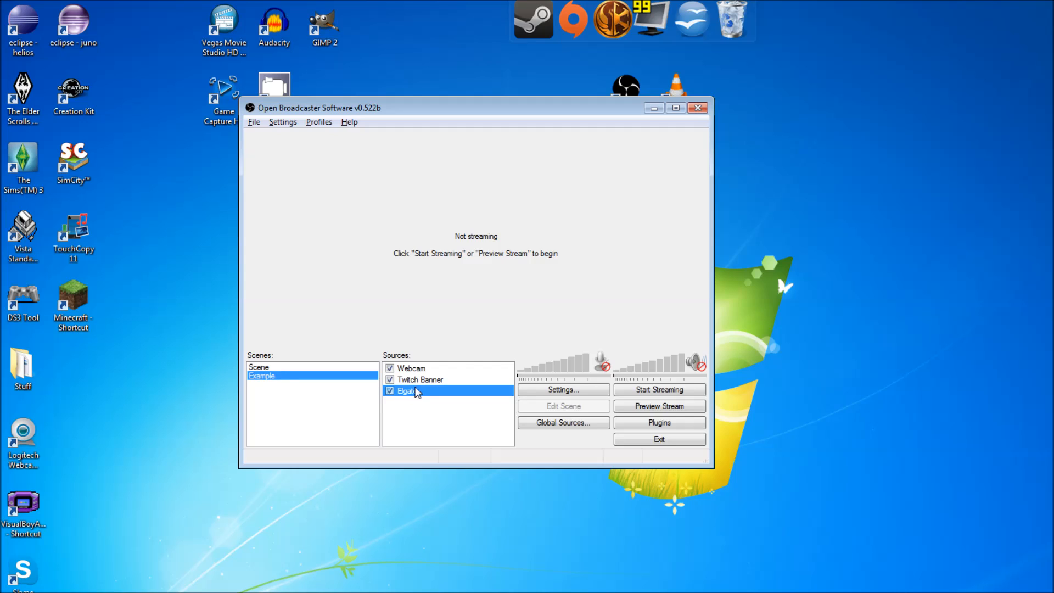
{"action": "left_click", "coordinate": [409, 369]}
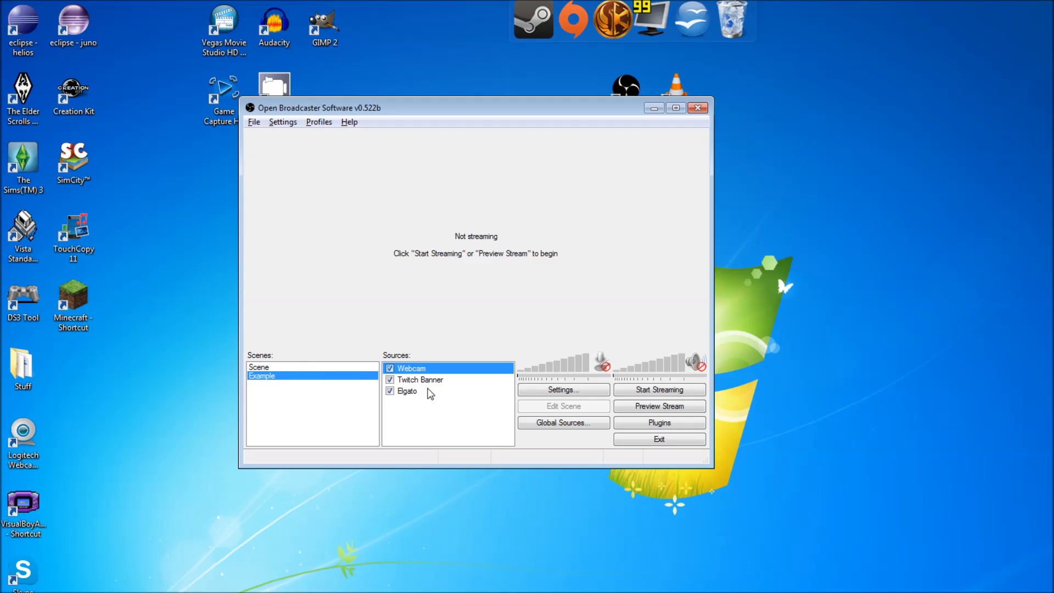
Preview the stream from the scene named Scene, switch live between it and the Example scene, and stop the preview.
{"action": "left_click", "coordinate": [316, 369]}
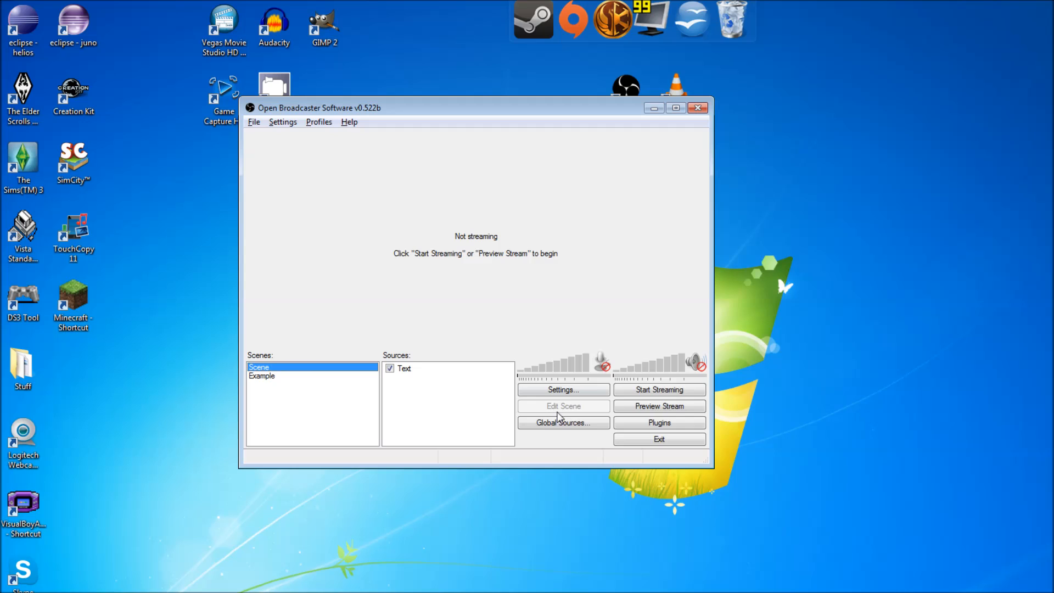
{"action": "left_click", "coordinate": [623, 406]}
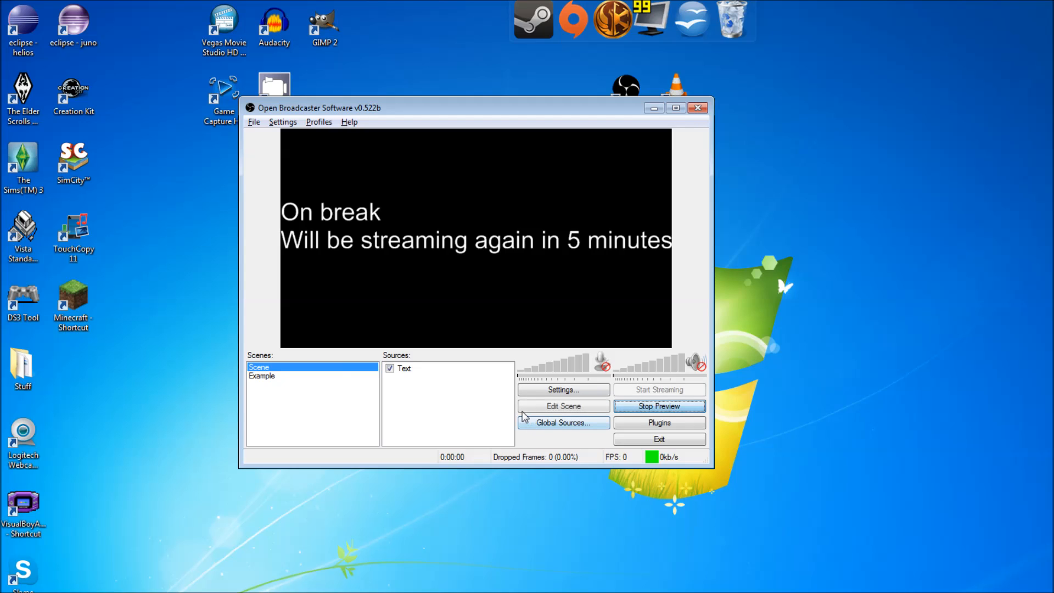
{"action": "left_click", "coordinate": [303, 376]}
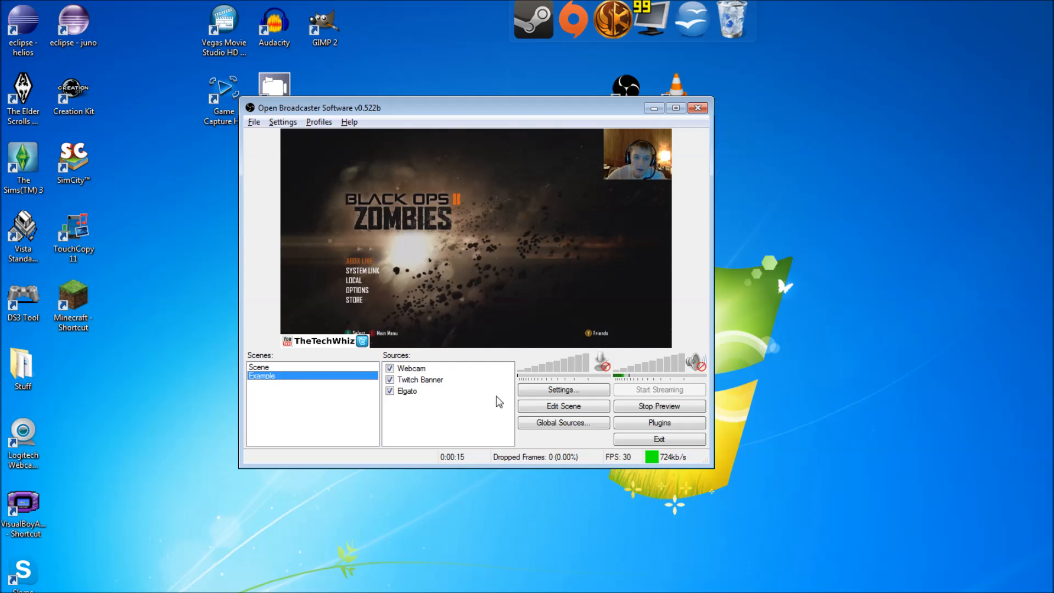
{"action": "left_click", "coordinate": [335, 367]}
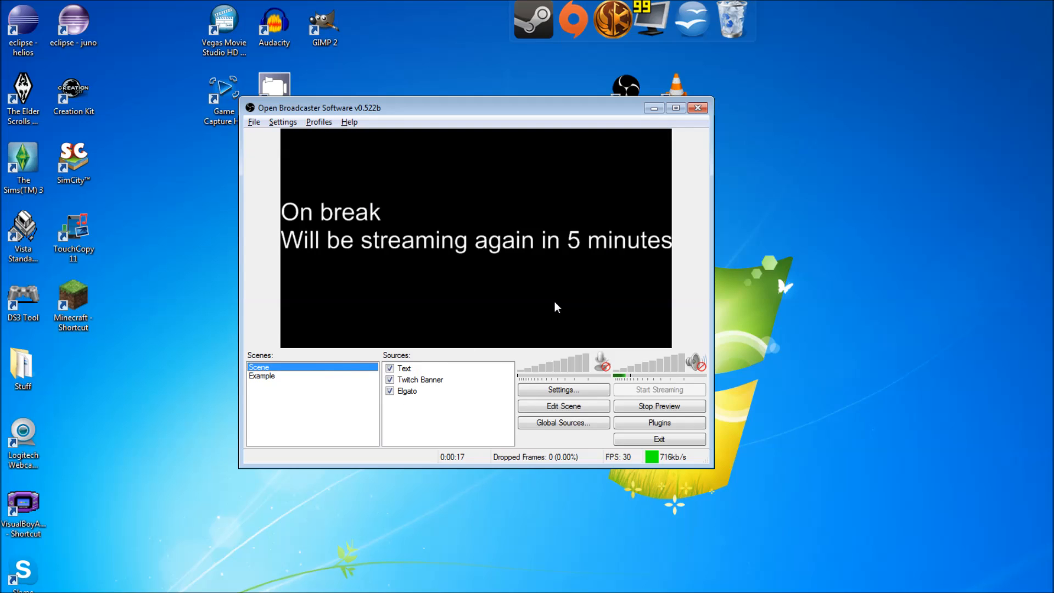
{"action": "left_click", "coordinate": [261, 378]}
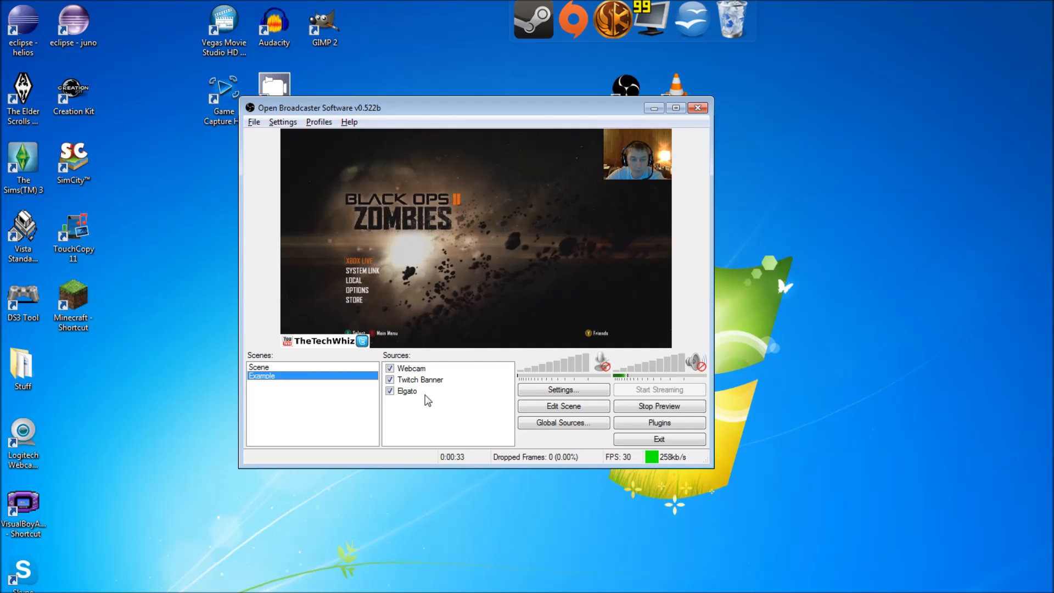
{"action": "left_click", "coordinate": [658, 406]}
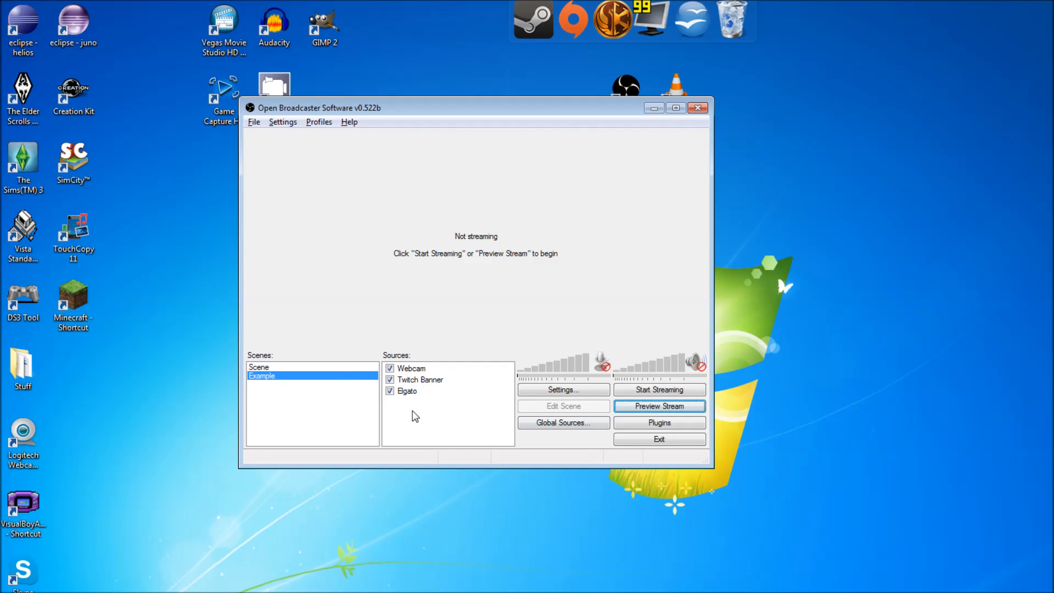
Remove the Elgato source from the Example scene.
{"action": "left_click", "coordinate": [416, 390]}
{"action": "right_click", "coordinate": [416, 390]}
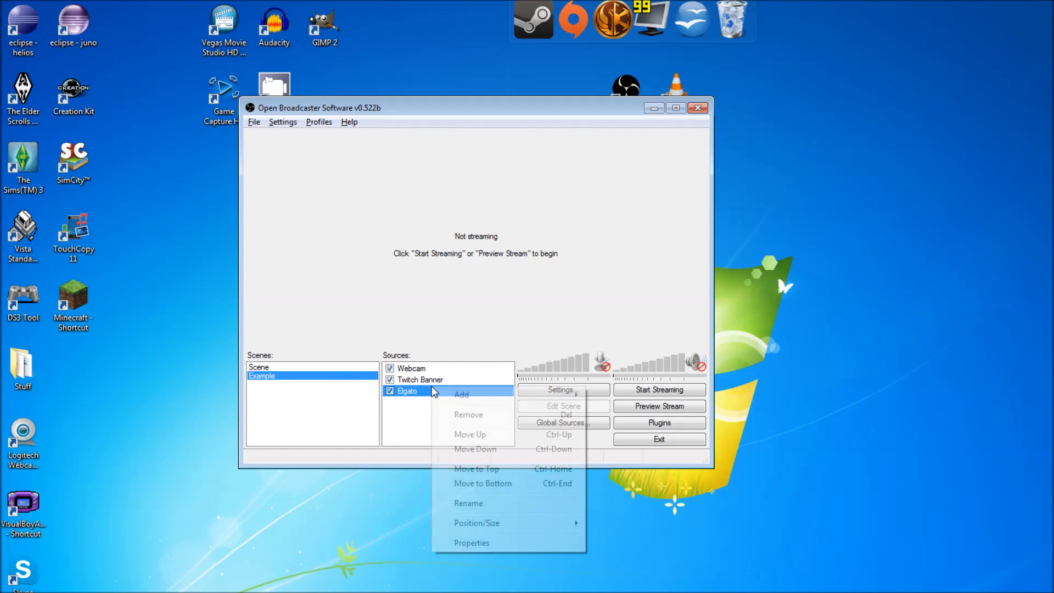
{"action": "left_click", "coordinate": [469, 415]}
{"action": "left_click", "coordinate": [624, 391]}
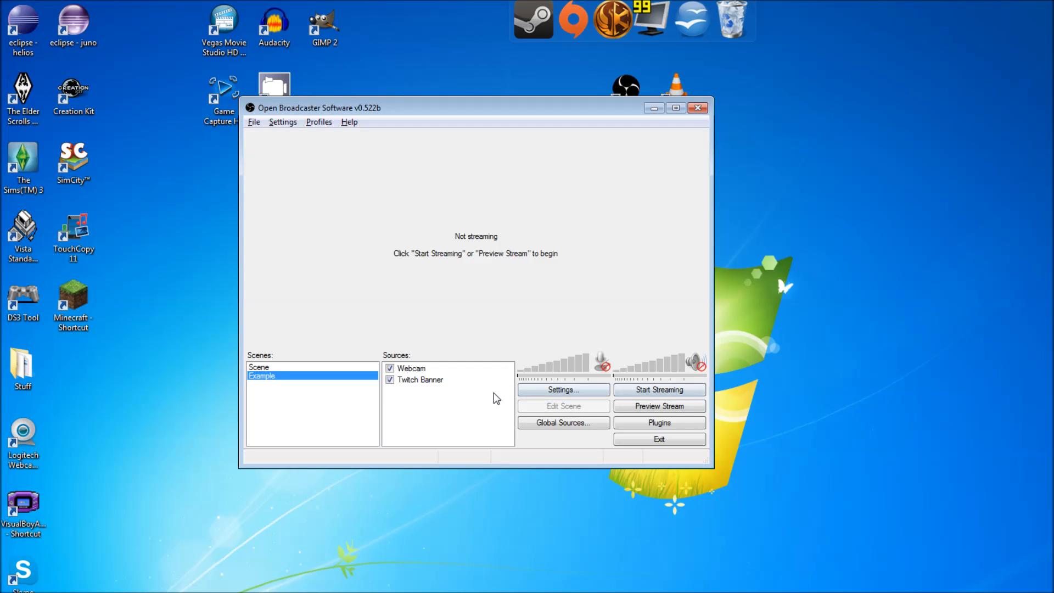
{"action": "left_click", "coordinate": [435, 383]}
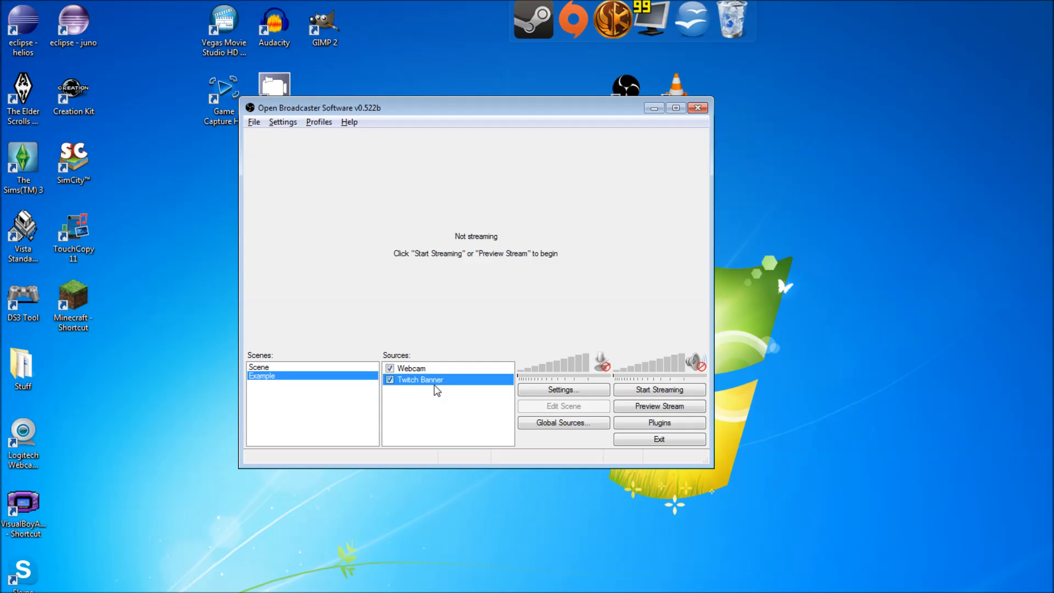
{"action": "right_click", "coordinate": [437, 388]}
{"action": "left_click", "coordinate": [467, 410]}
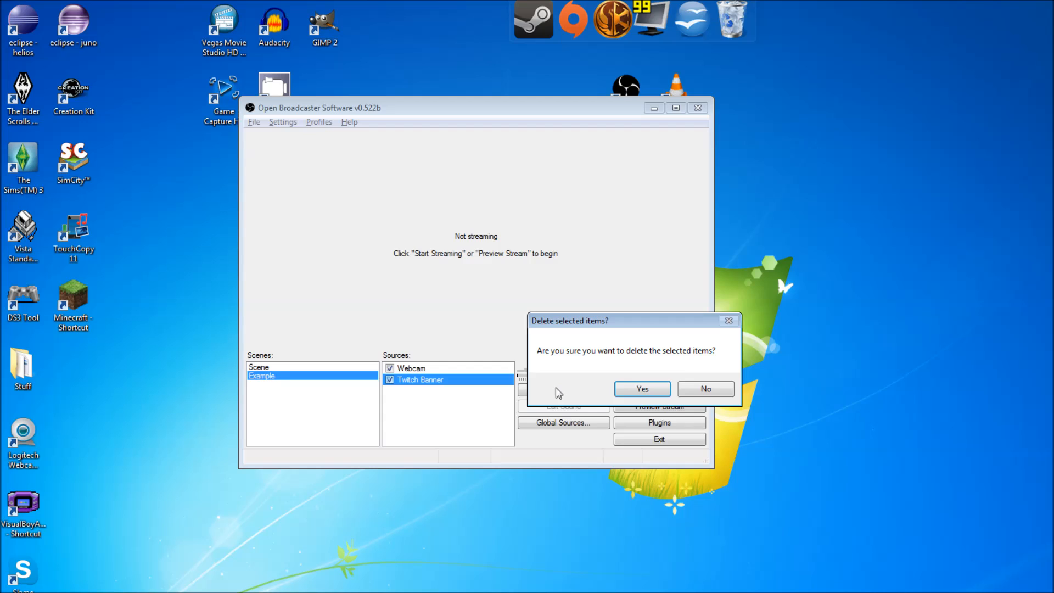
{"action": "left_click", "coordinate": [705, 390]}
Remove the Webcam source from the Example scene.
{"action": "right_click", "coordinate": [455, 369]}
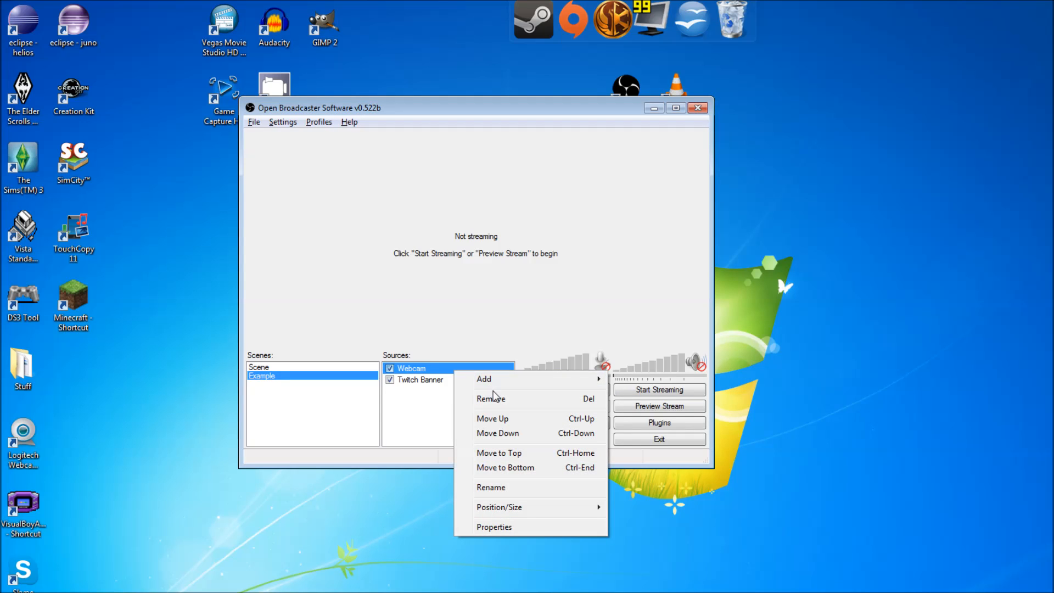
{"action": "left_click", "coordinate": [527, 399]}
{"action": "left_click", "coordinate": [643, 388]}
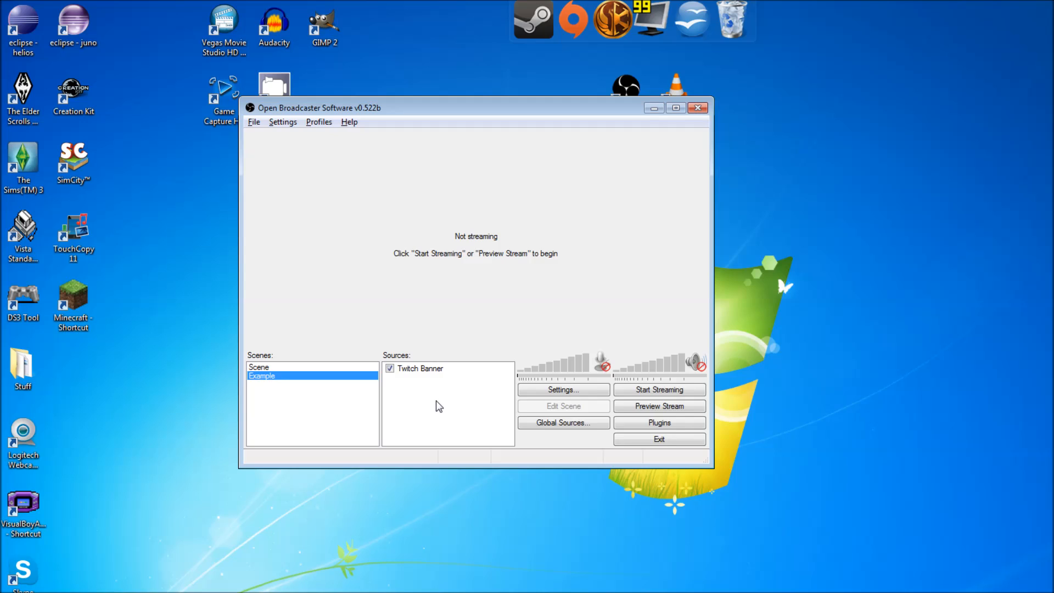
Add a global video capture source named Elgato using the Elgato Game Capture HD device, with its audio output to desktop.
{"action": "left_click", "coordinate": [559, 423]}
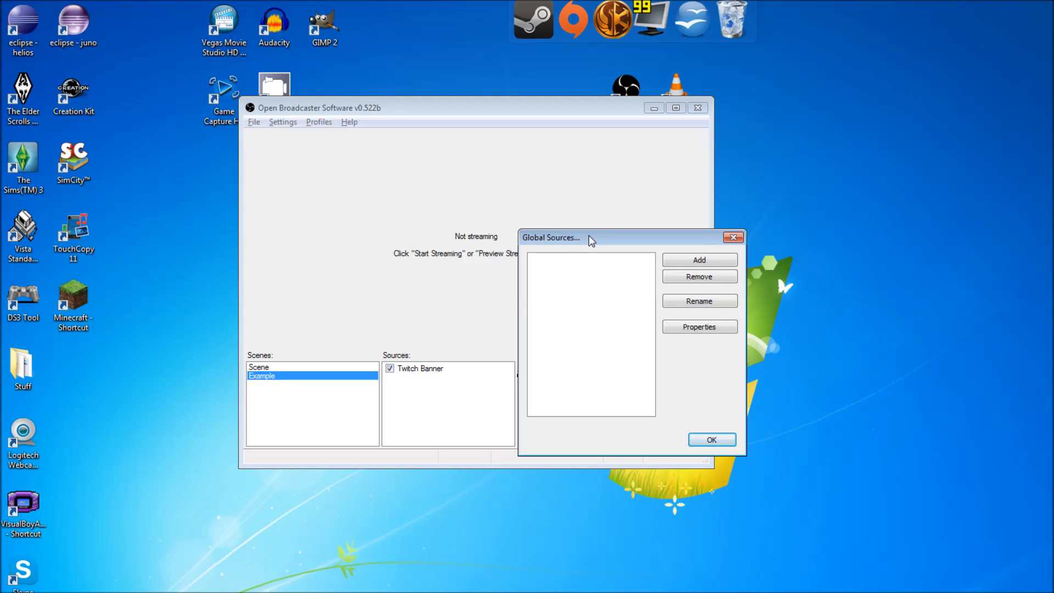
{"action": "left_click_drag", "start_coordinate": [589, 235], "coordinate": [526, 228]}
{"action": "left_click", "coordinate": [624, 257]}
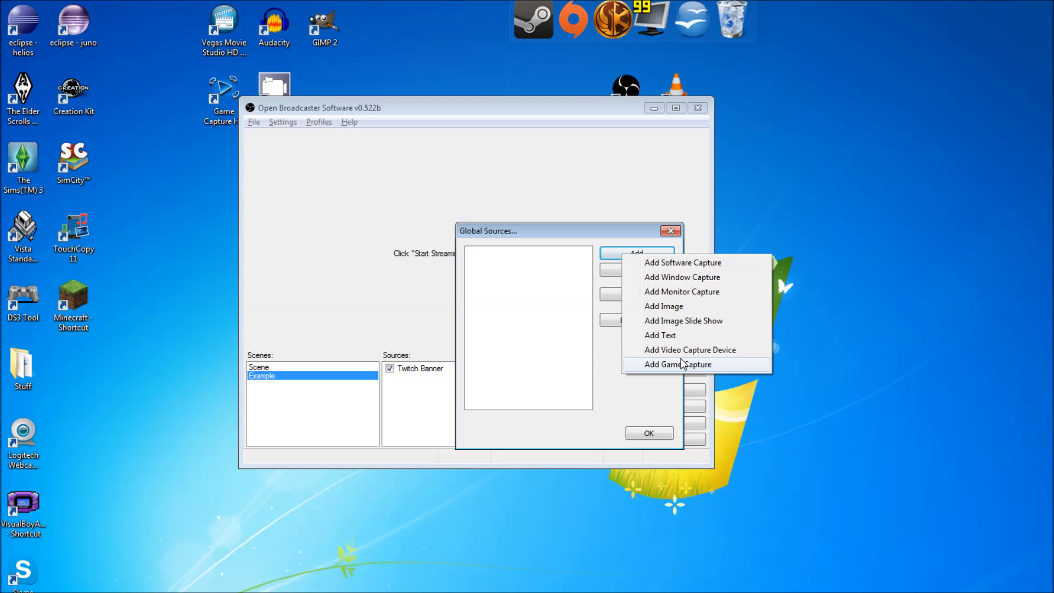
{"action": "left_click", "coordinate": [680, 354]}
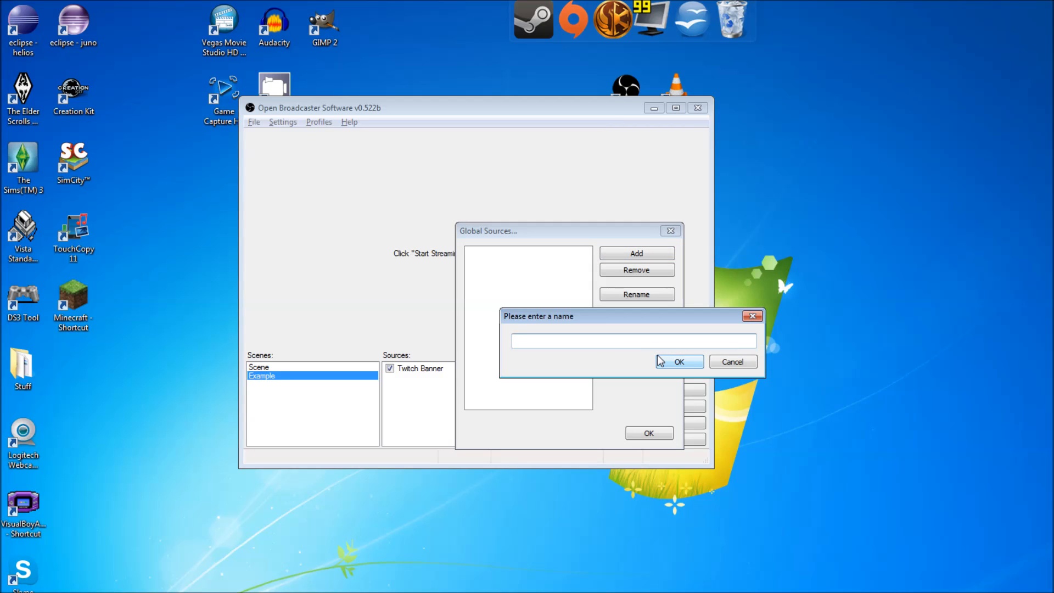
{"action": "type", "text": "Elgato"}
{"action": "key", "text": "Return"}
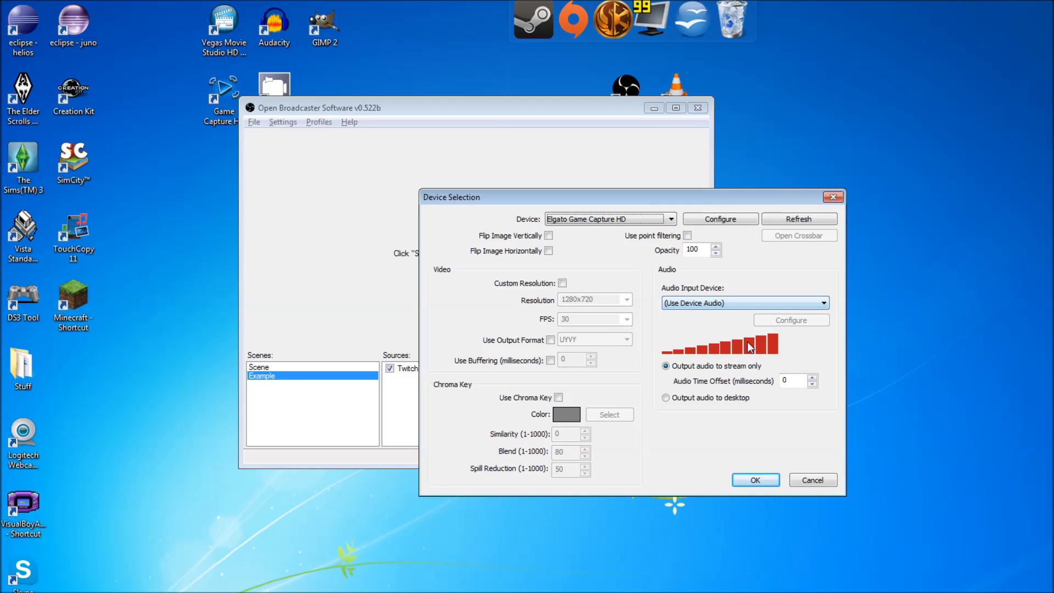
{"action": "left_click", "coordinate": [676, 399]}
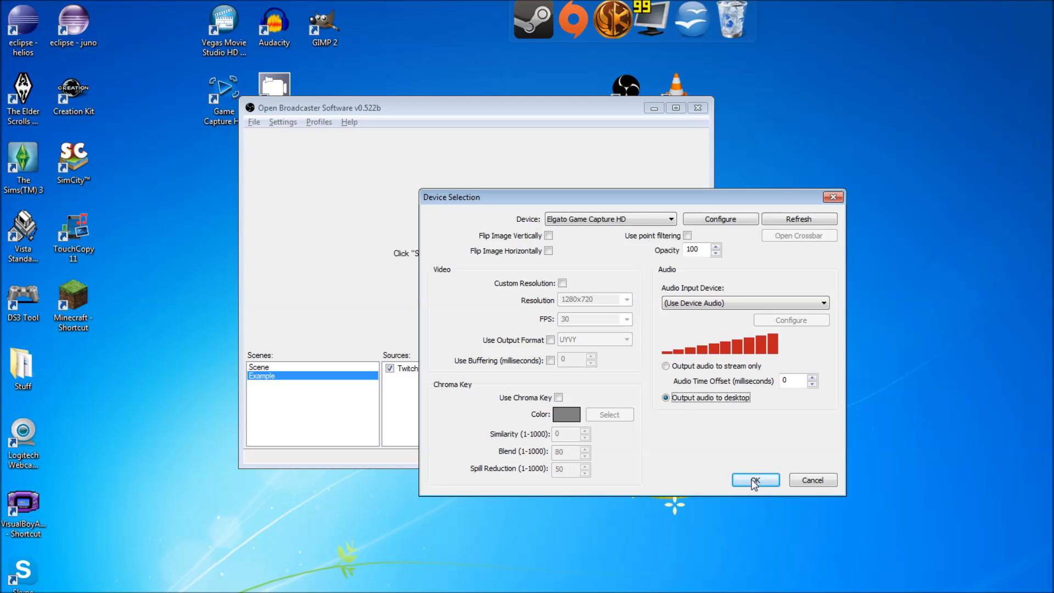
{"action": "left_click", "coordinate": [755, 479]}
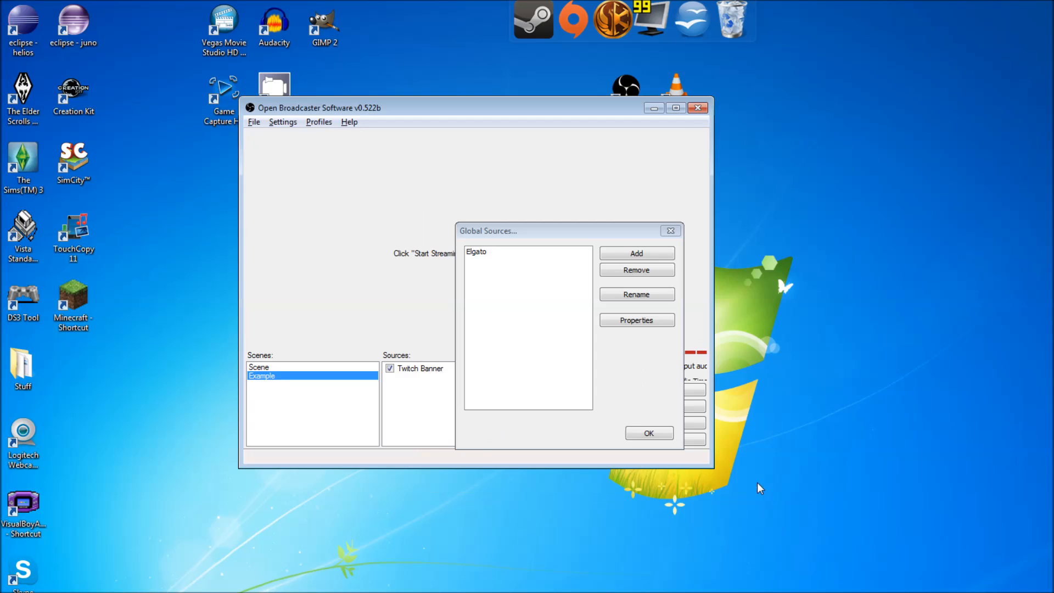
Add a global video capture source named Webcam using the Logitech HD Webcam C270, and close the global sources.
{"action": "left_click", "coordinate": [636, 253]}
{"action": "left_click", "coordinate": [682, 352]}
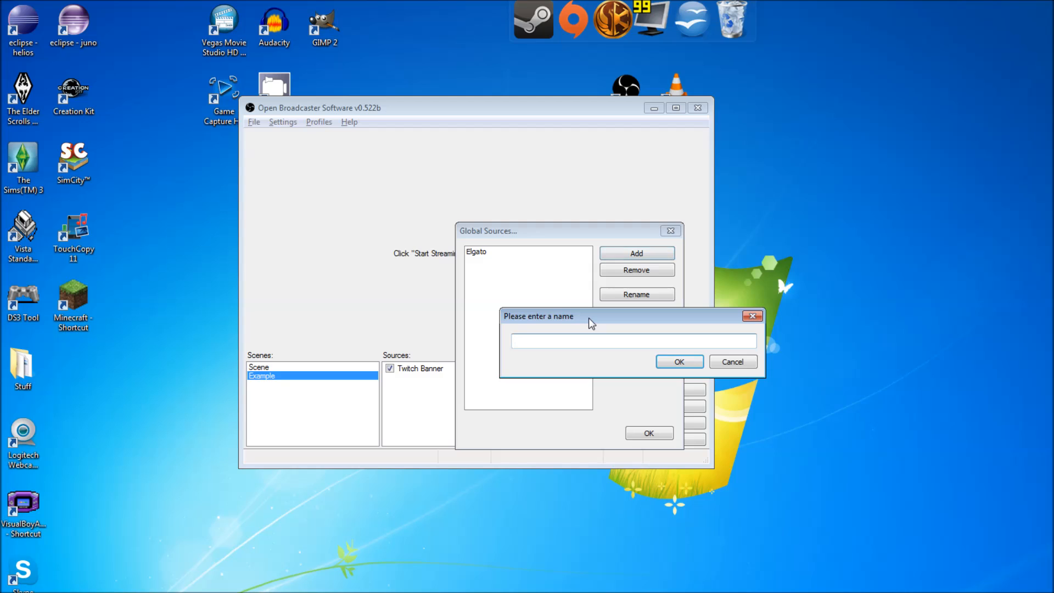
{"action": "type", "text": "Webcam"}
{"action": "left_click", "coordinate": [667, 363]}
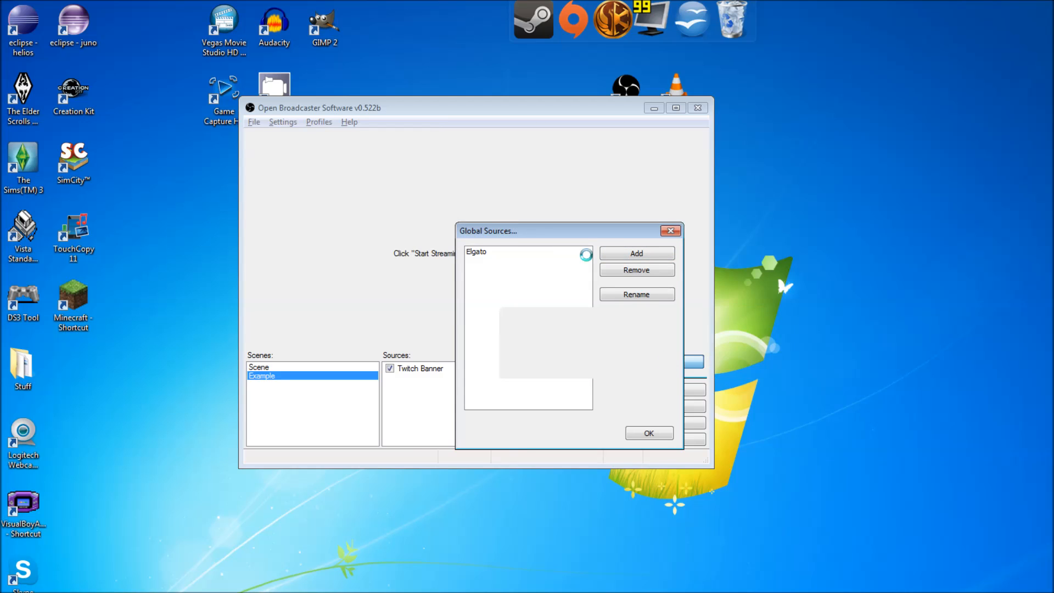
{"action": "left_click", "coordinate": [650, 219]}
{"action": "left_click", "coordinate": [650, 237]}
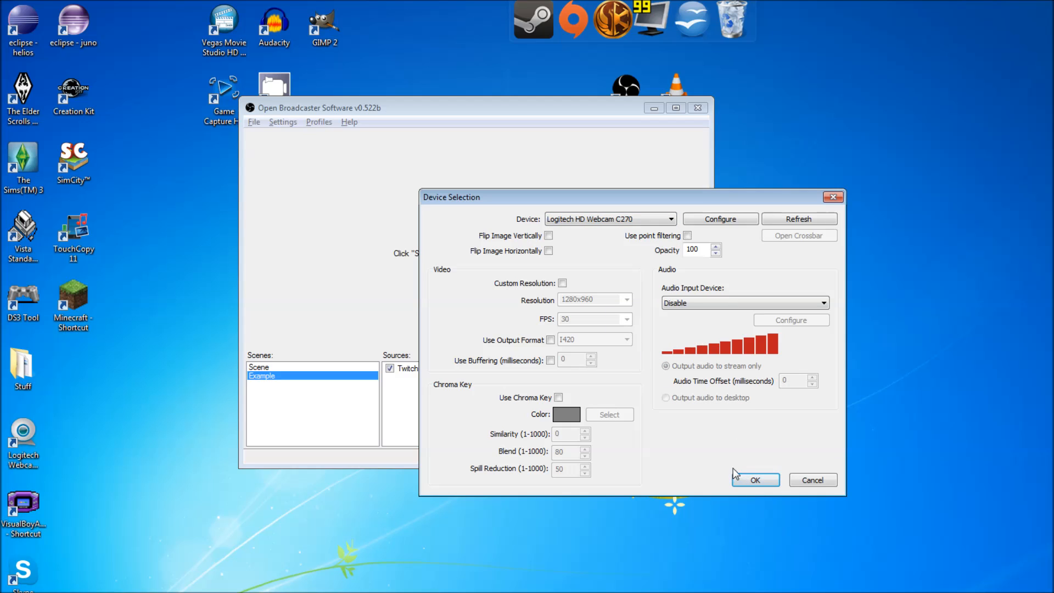
{"action": "left_click", "coordinate": [758, 480]}
{"action": "left_click", "coordinate": [652, 436]}
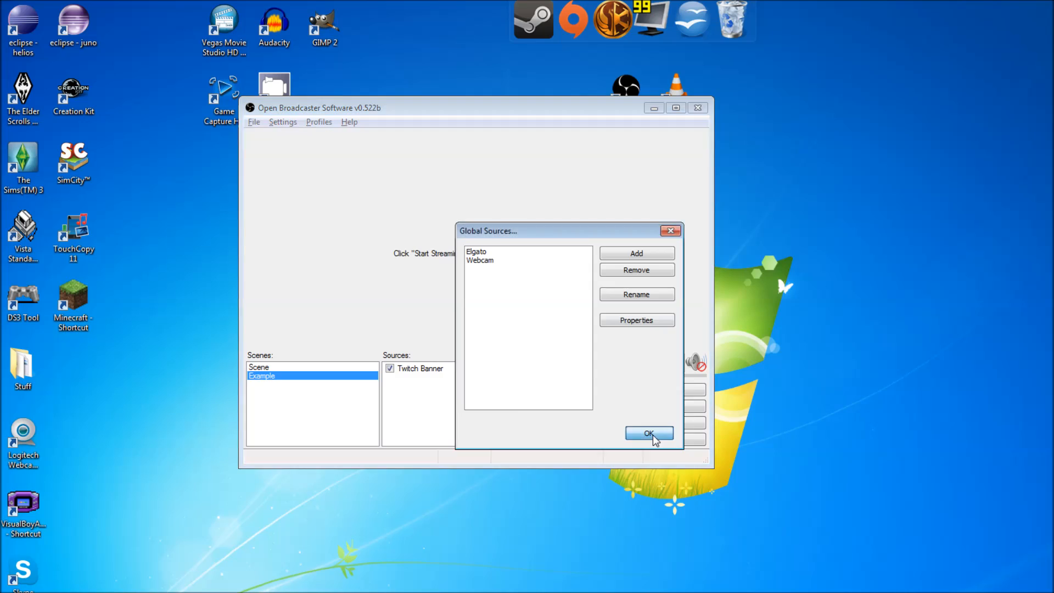
Add the Elgato global source to the Example scene, keeping its suggested name.
{"action": "right_click", "coordinate": [406, 388]}
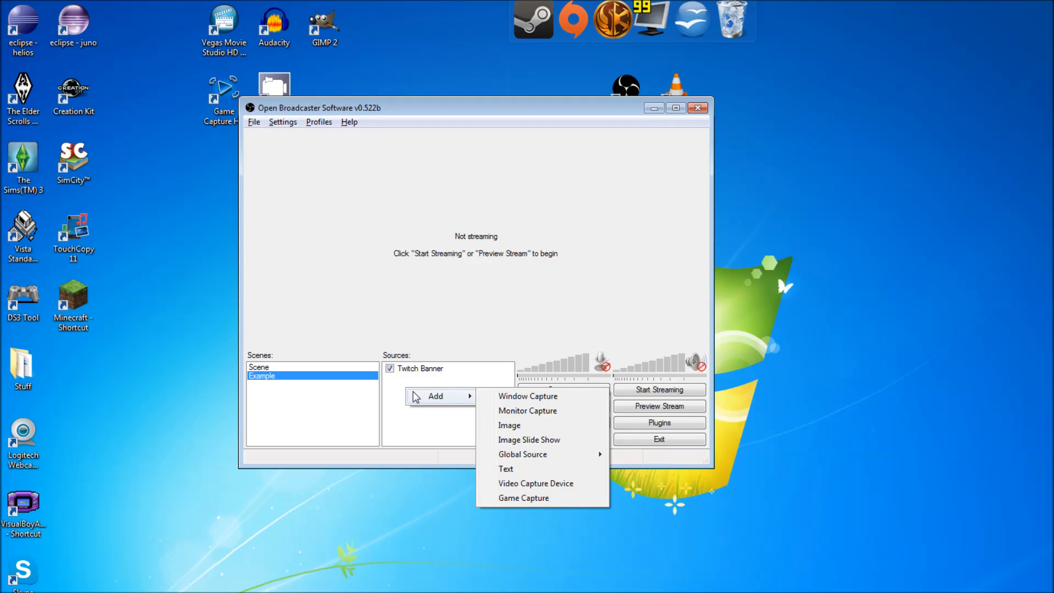
{"action": "mouse_move", "coordinate": [556, 460]}
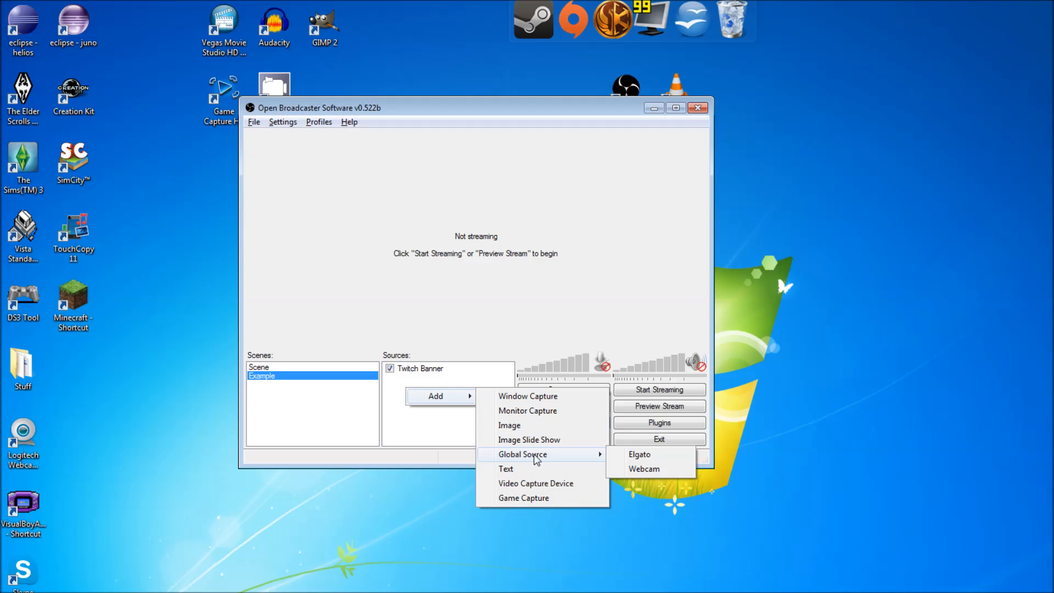
{"action": "left_click", "coordinate": [638, 455]}
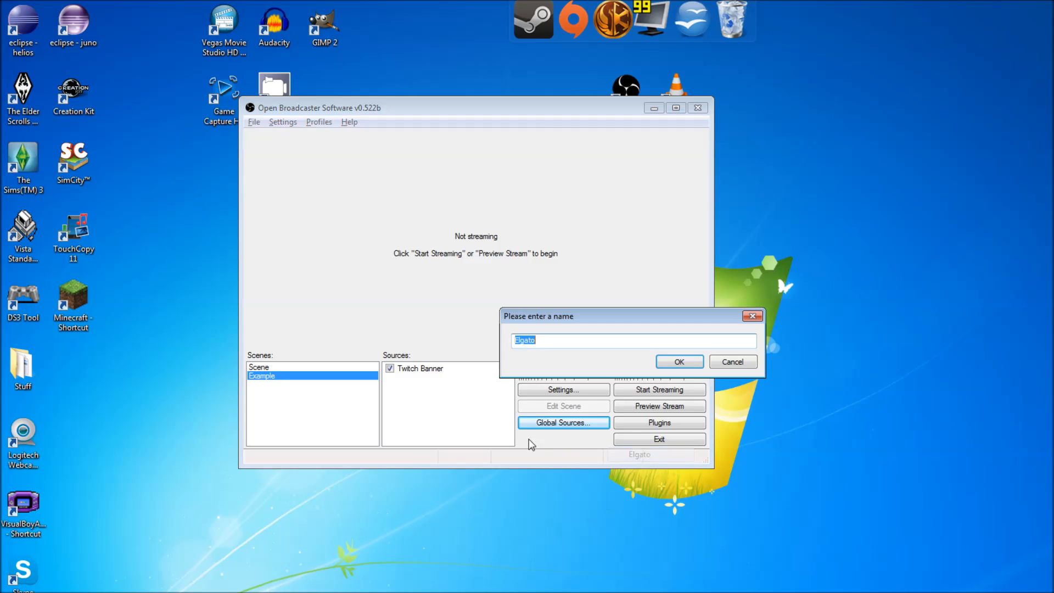
{"action": "left_click", "coordinate": [676, 364]}
Add the Webcam global source to the Example scene, keeping its suggested name.
{"action": "right_click", "coordinate": [446, 417]}
{"action": "mouse_move", "coordinate": [497, 434]}
{"action": "mouse_move", "coordinate": [567, 485]}
{"action": "left_click", "coordinate": [690, 502]}
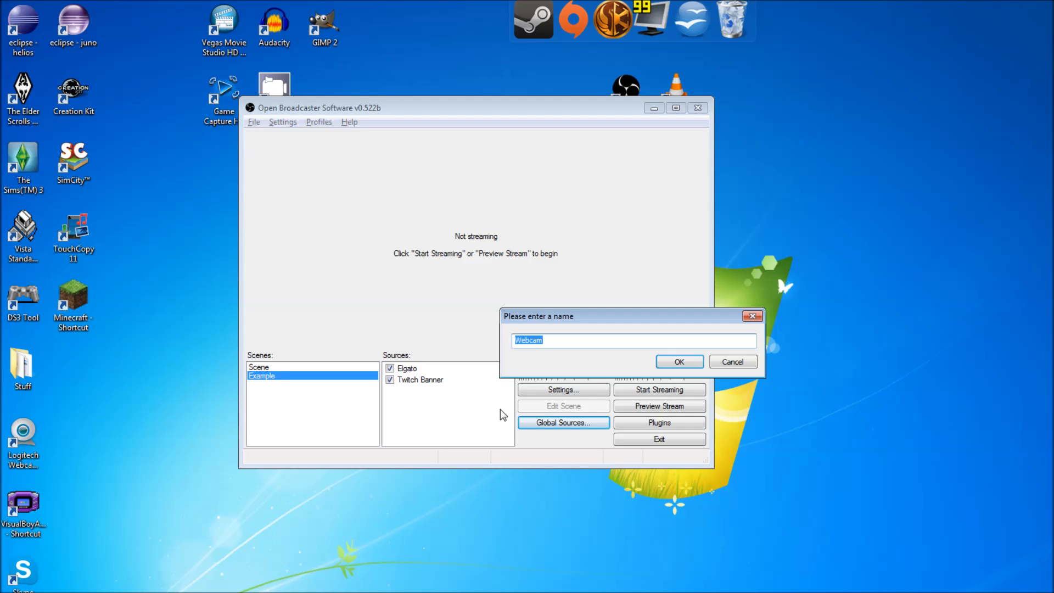
{"action": "left_click", "coordinate": [669, 364]}
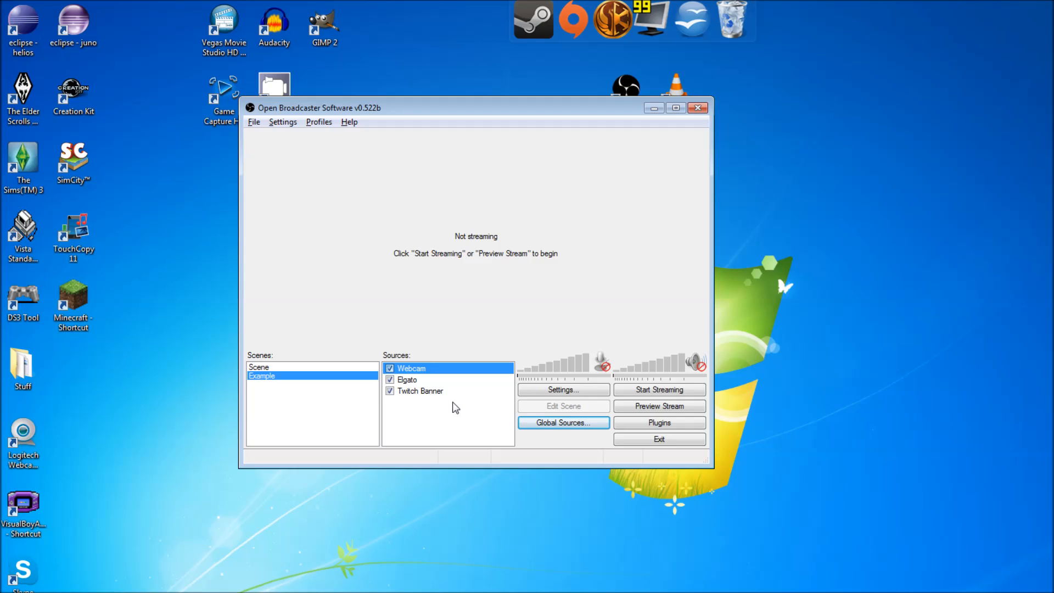
{"action": "left_click", "coordinate": [413, 384]}
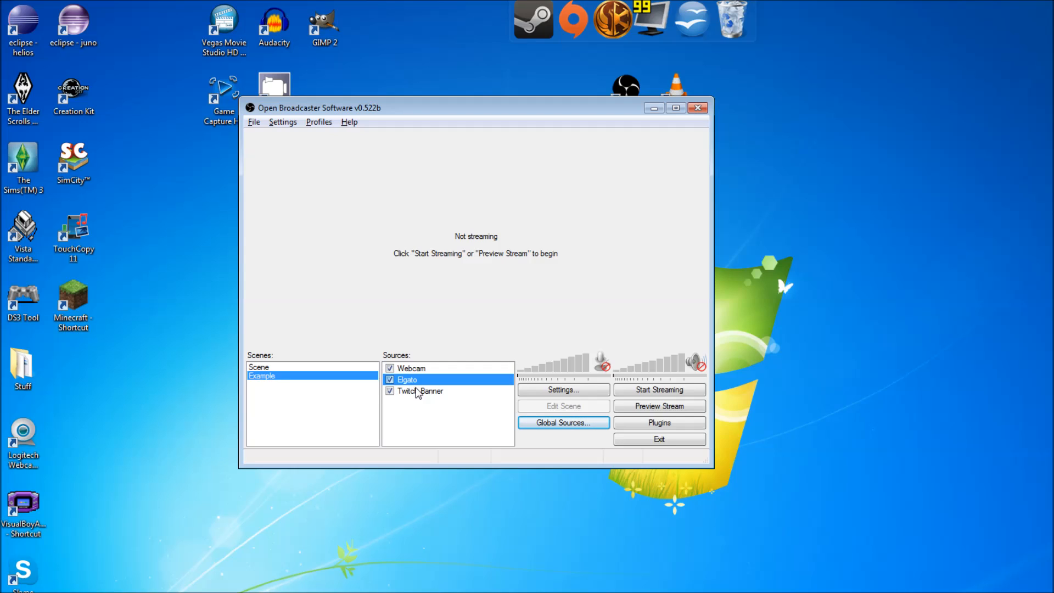
{"action": "left_click", "coordinate": [417, 393]}
{"action": "left_click", "coordinate": [414, 379]}
{"action": "left_click", "coordinate": [414, 373]}
{"action": "left_click", "coordinate": [416, 381]}
{"action": "left_click", "coordinate": [416, 392]}
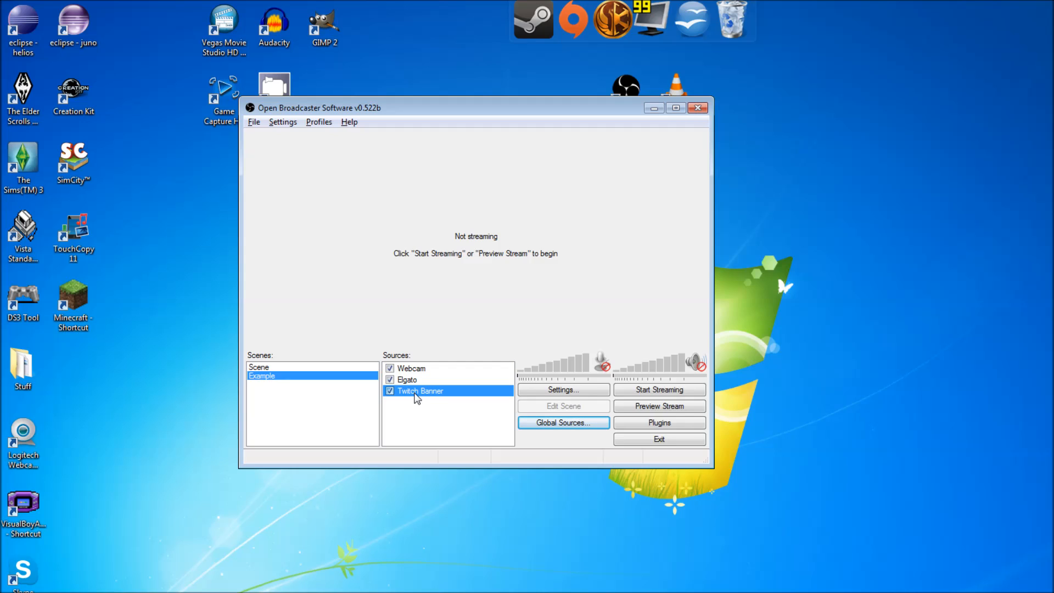
{"action": "left_click", "coordinate": [415, 380]}
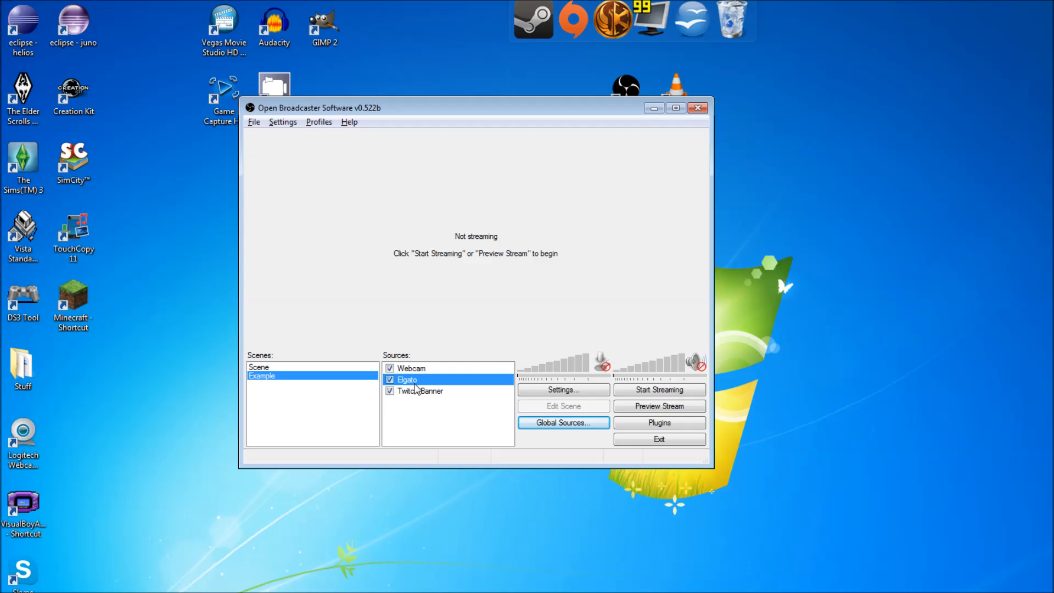
Preview the Example scene and, in scene editing mode, shrink the webcam image and place it in the frame's upper-right corner.
{"action": "left_click", "coordinate": [659, 406]}
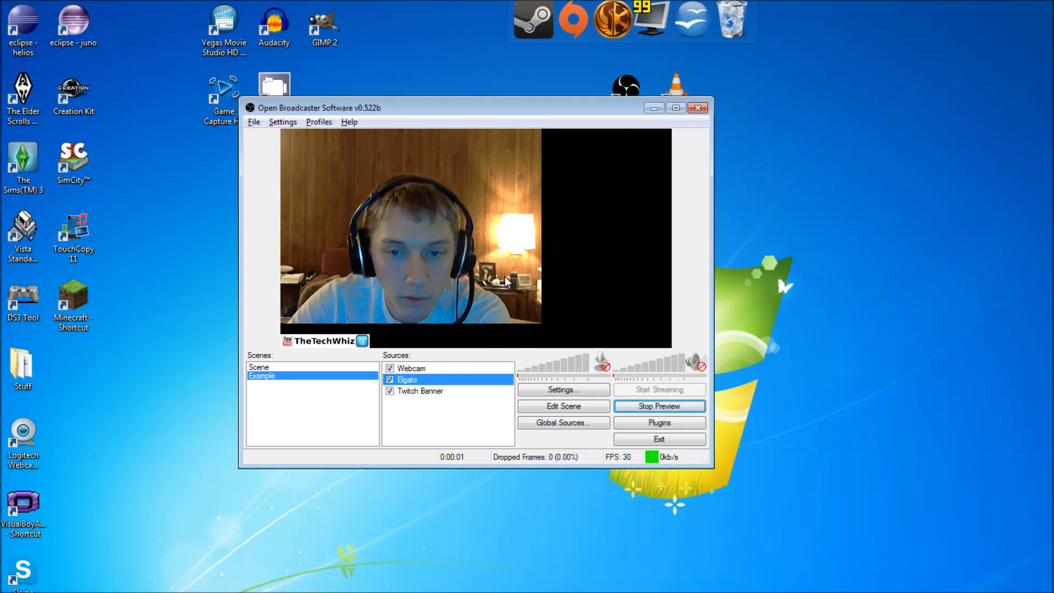
{"action": "left_click", "coordinate": [578, 404]}
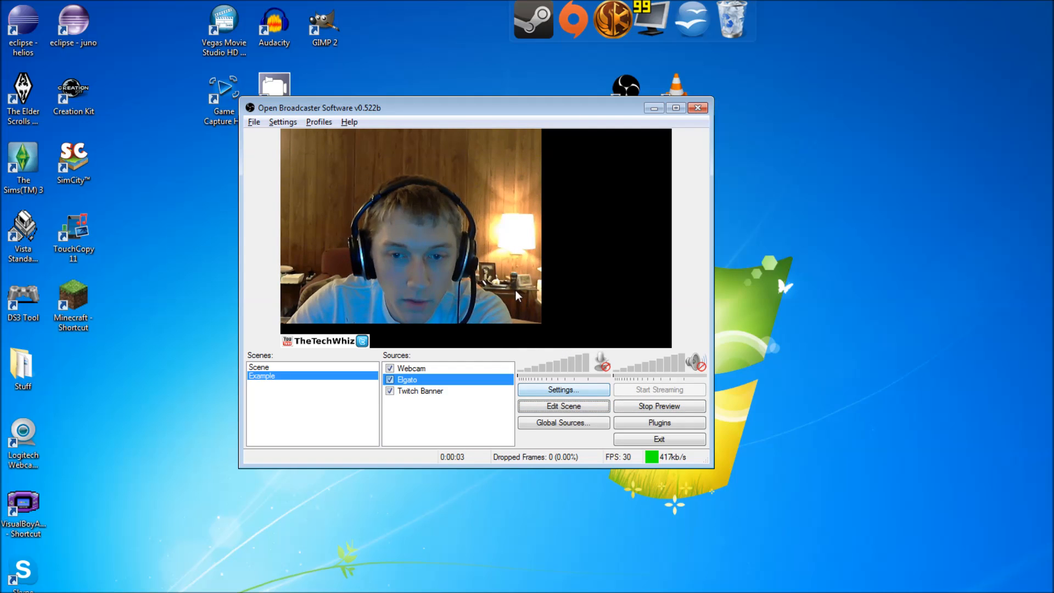
{"action": "left_click", "coordinate": [570, 405]}
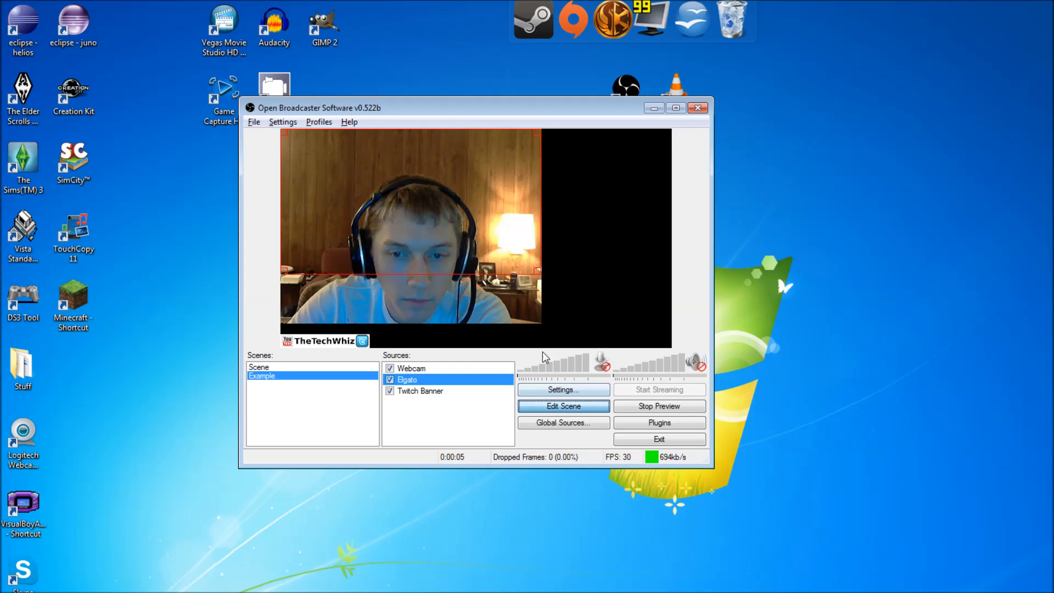
{"action": "left_click", "coordinate": [526, 299]}
{"action": "left_click_drag", "start_coordinate": [538, 320], "coordinate": [669, 106]}
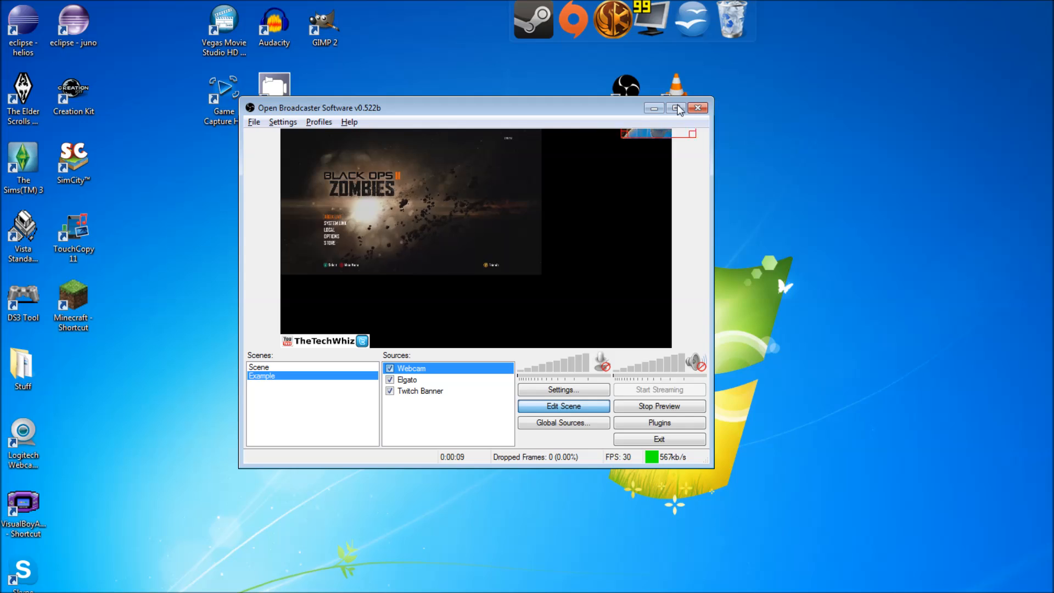
Enlarge the Elgato capture to fill the frame and move it below Twitch Banner in the source order.
{"action": "left_click", "coordinate": [516, 255]}
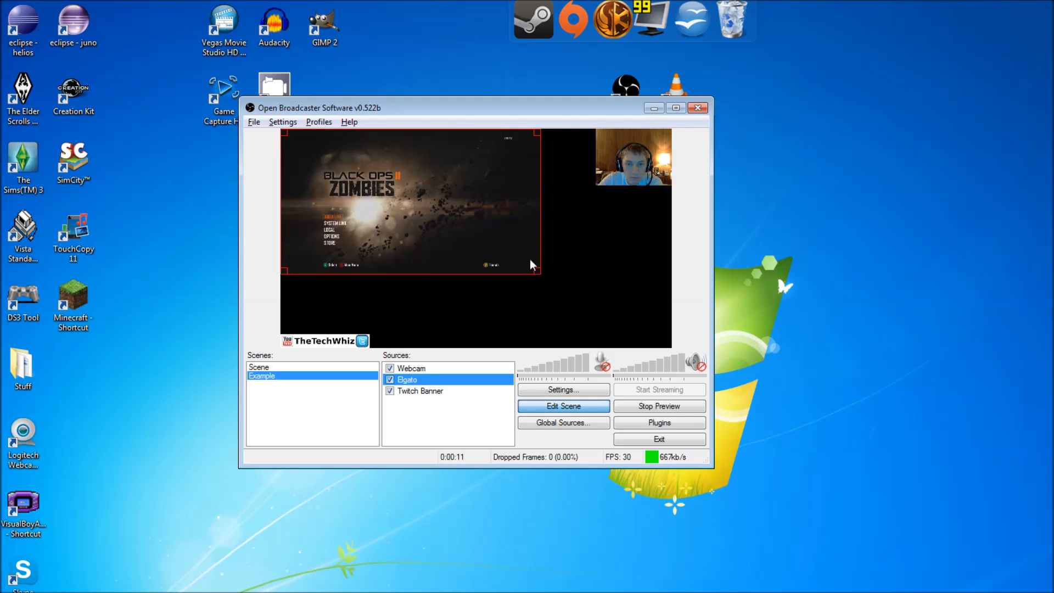
{"action": "left_click_drag", "start_coordinate": [539, 273], "coordinate": [675, 501]}
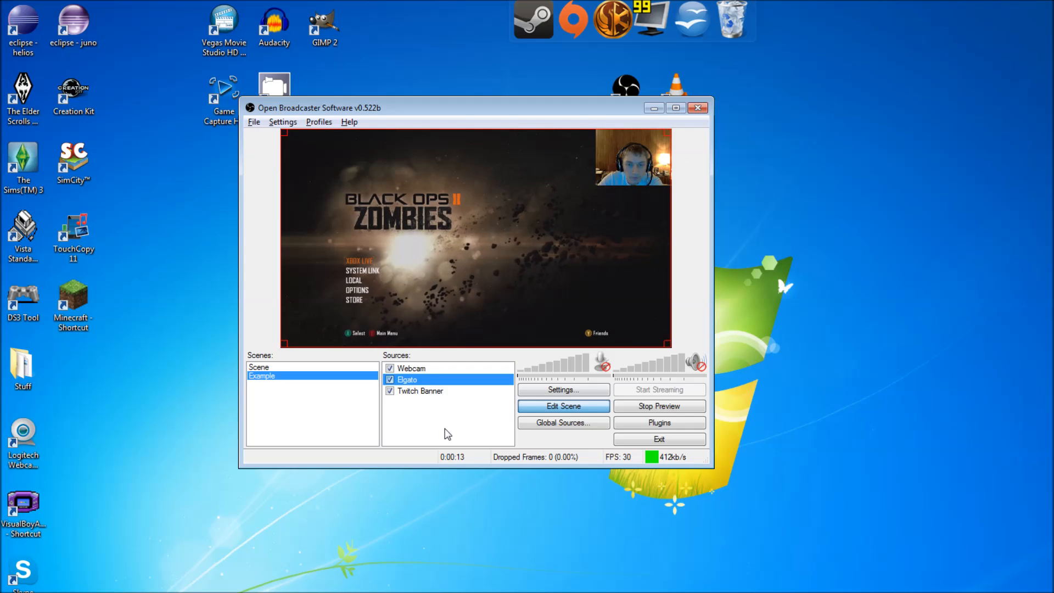
{"action": "left_click", "coordinate": [570, 407]}
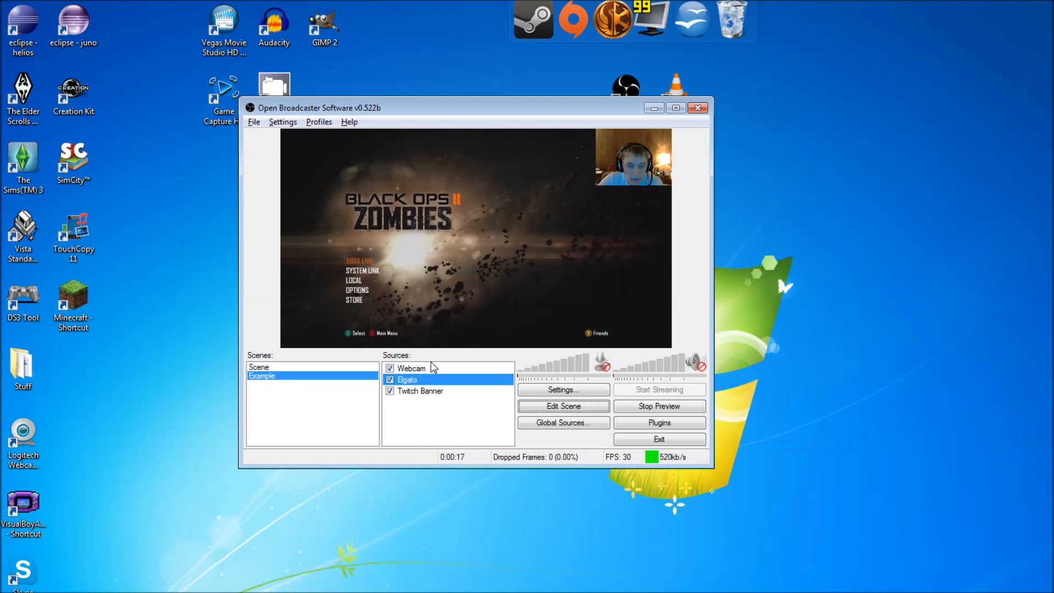
{"action": "right_click", "coordinate": [412, 380]}
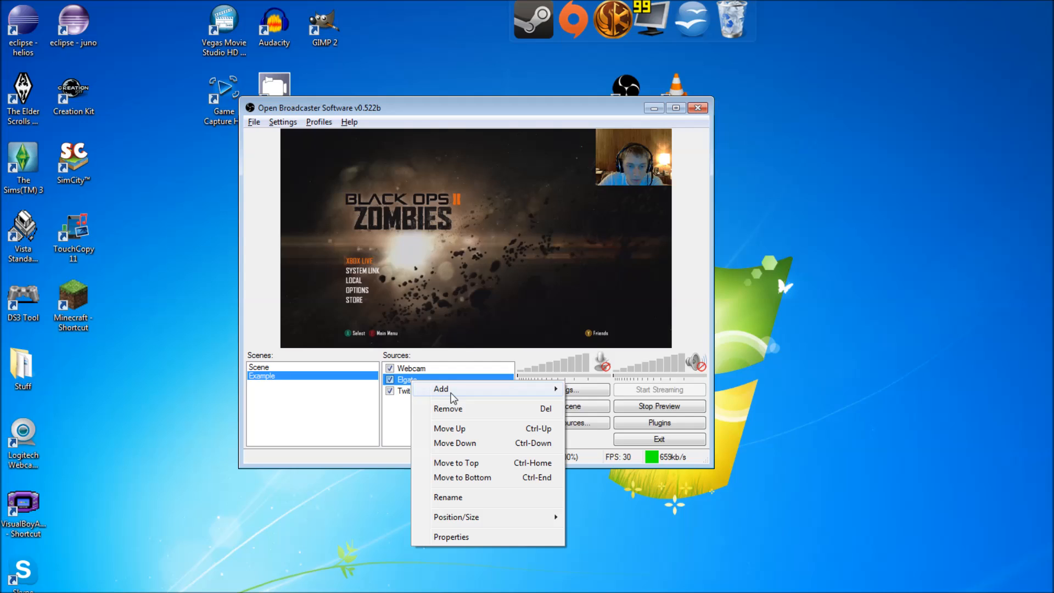
{"action": "left_click", "coordinate": [438, 443]}
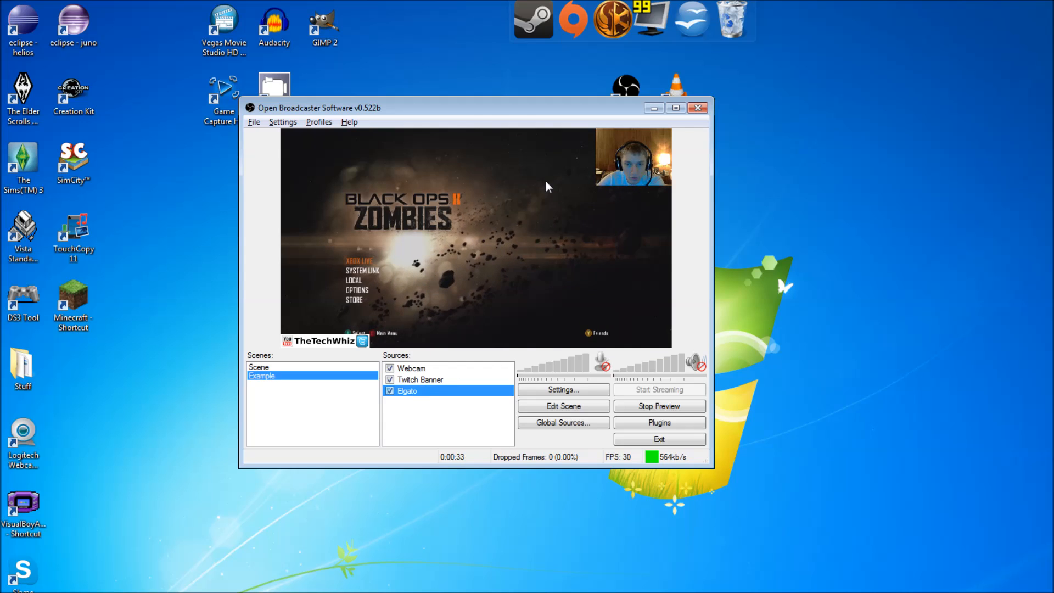
Switch the live preview to the scene named Scene and back to Example, and stop the preview.
{"action": "left_click", "coordinate": [299, 367]}
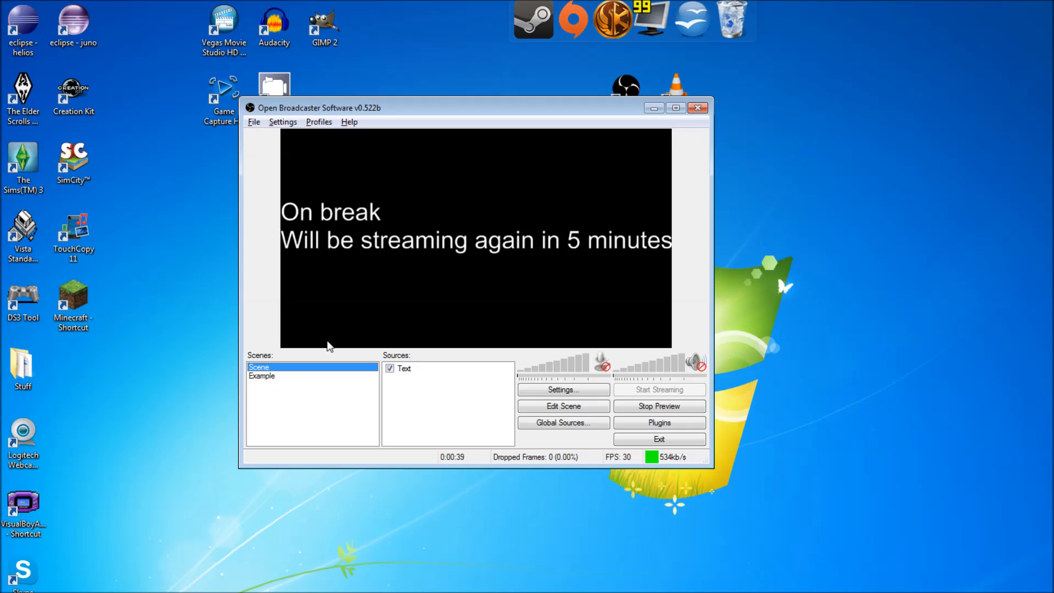
{"action": "left_click", "coordinate": [286, 376]}
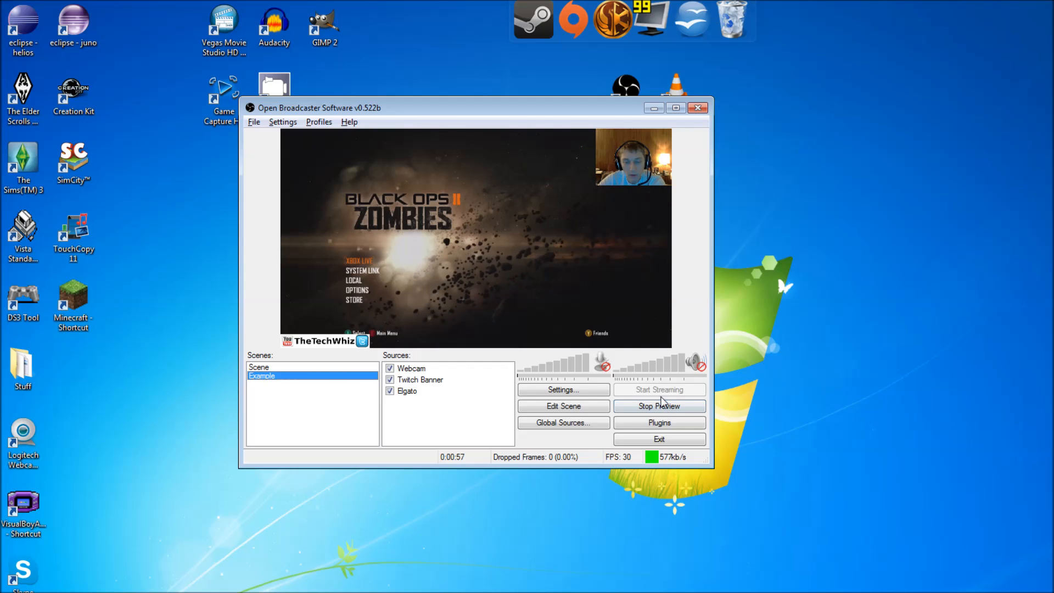
{"action": "left_click", "coordinate": [430, 378]}
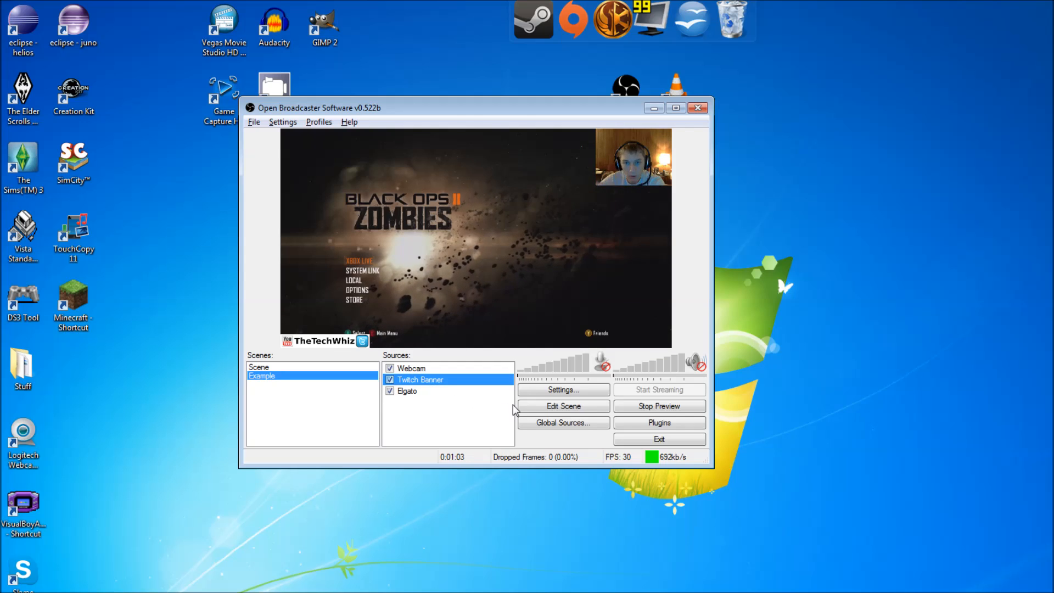
{"action": "left_click", "coordinate": [644, 408]}
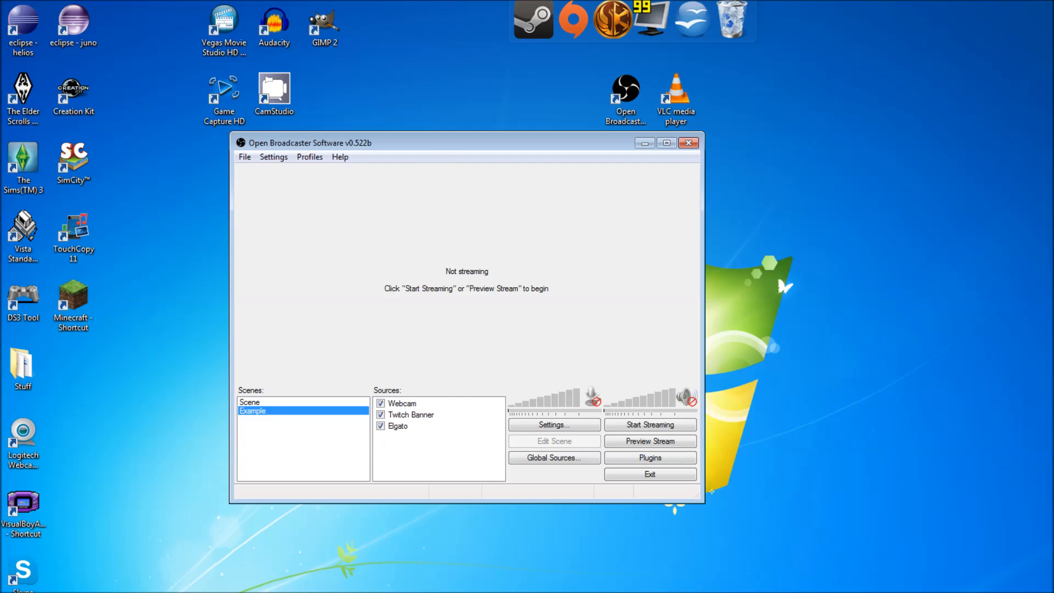
Arrange the broadcasting window beside the browser's Twitch channel page and start streaming the Example scene.
{"action": "left_click_drag", "start_coordinate": [438, 145], "coordinate": [767, 222]}
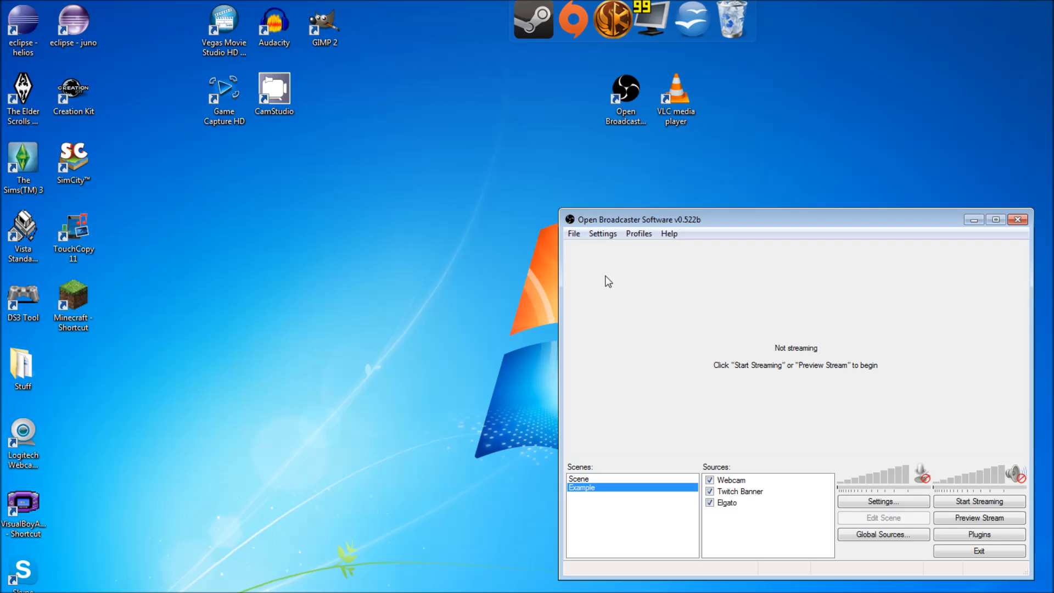
{"action": "left_click", "coordinate": [604, 235]}
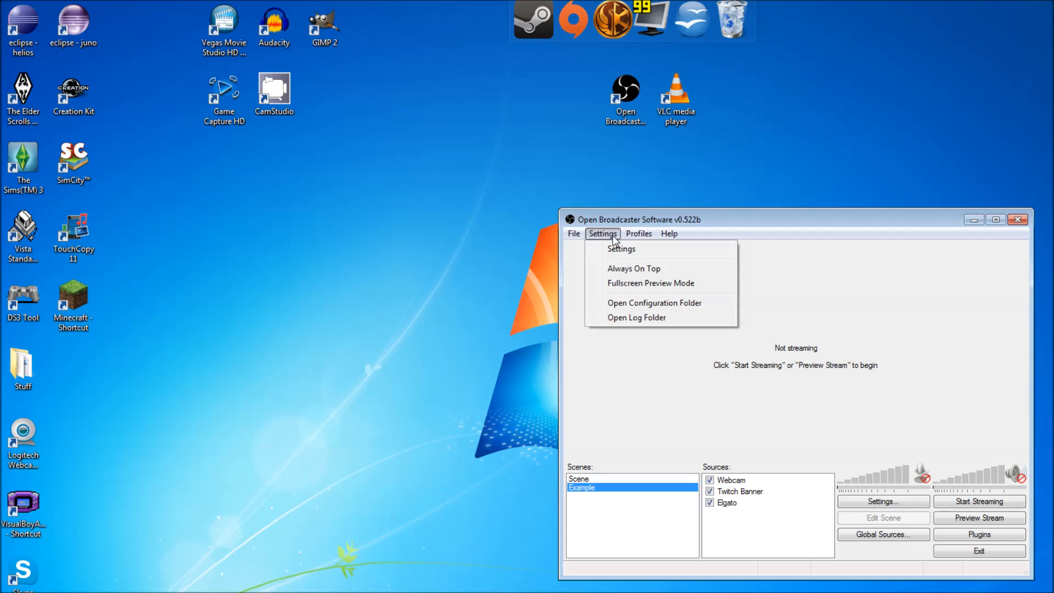
{"action": "left_click", "coordinate": [601, 251]}
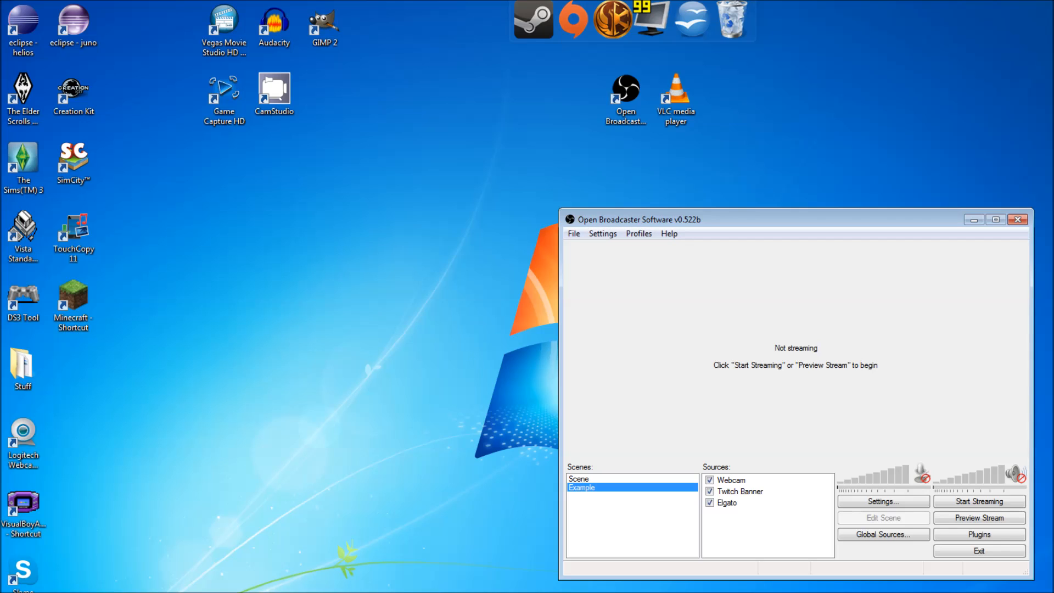
{"action": "key", "text": "alt+Tab"}
{"action": "left_click", "coordinate": [733, 219]}
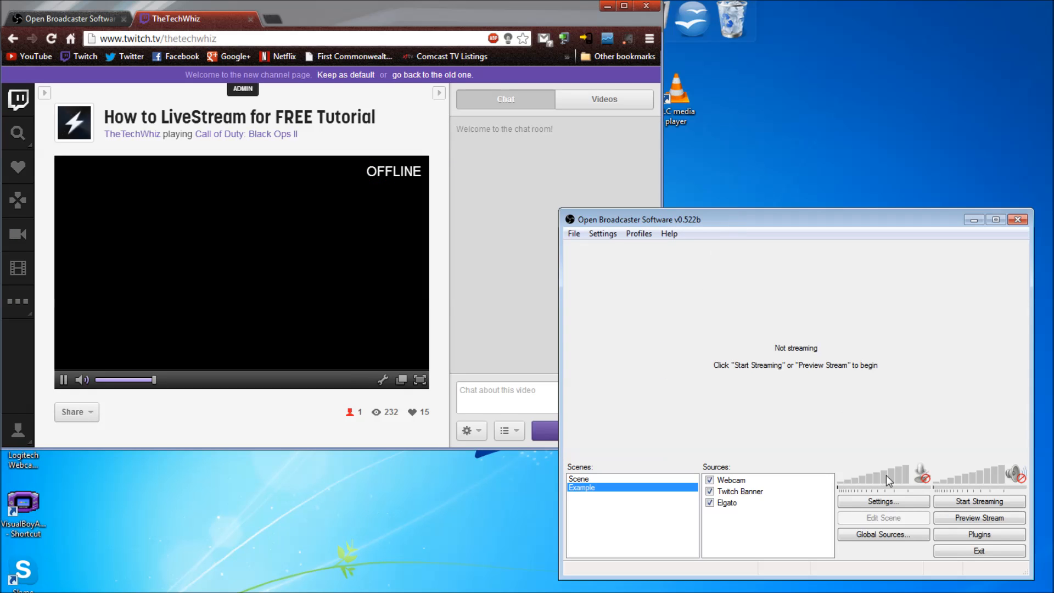
{"action": "left_click", "coordinate": [954, 502]}
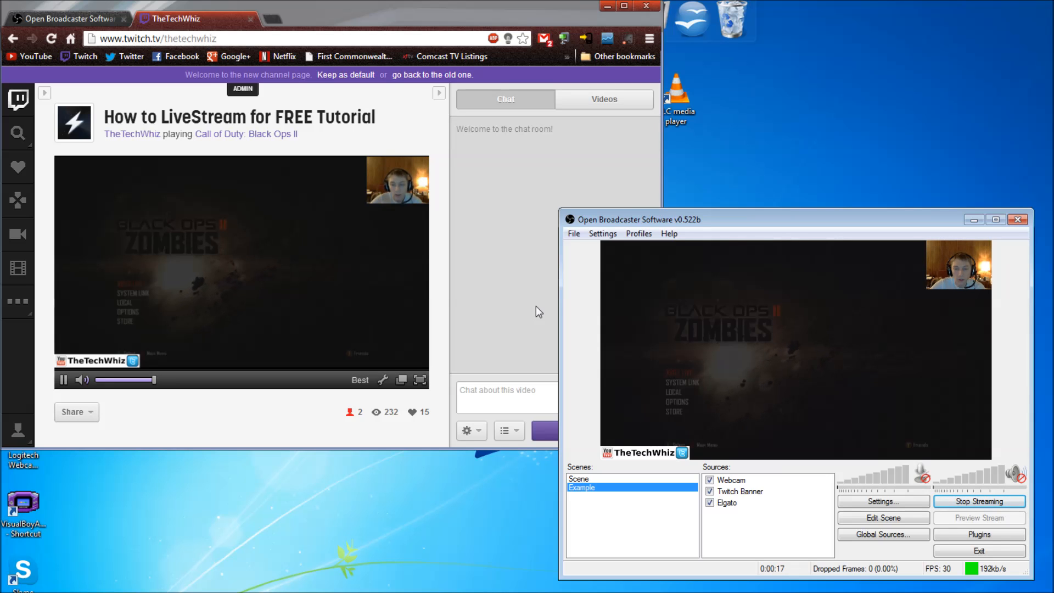
{"action": "left_click_drag", "start_coordinate": [669, 220], "coordinate": [554, 126]}
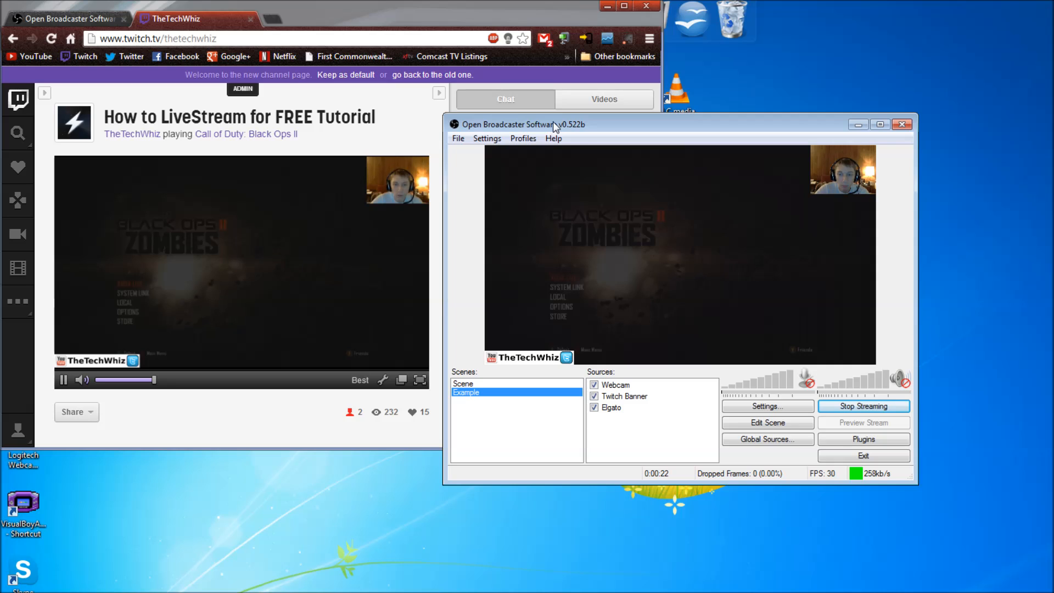